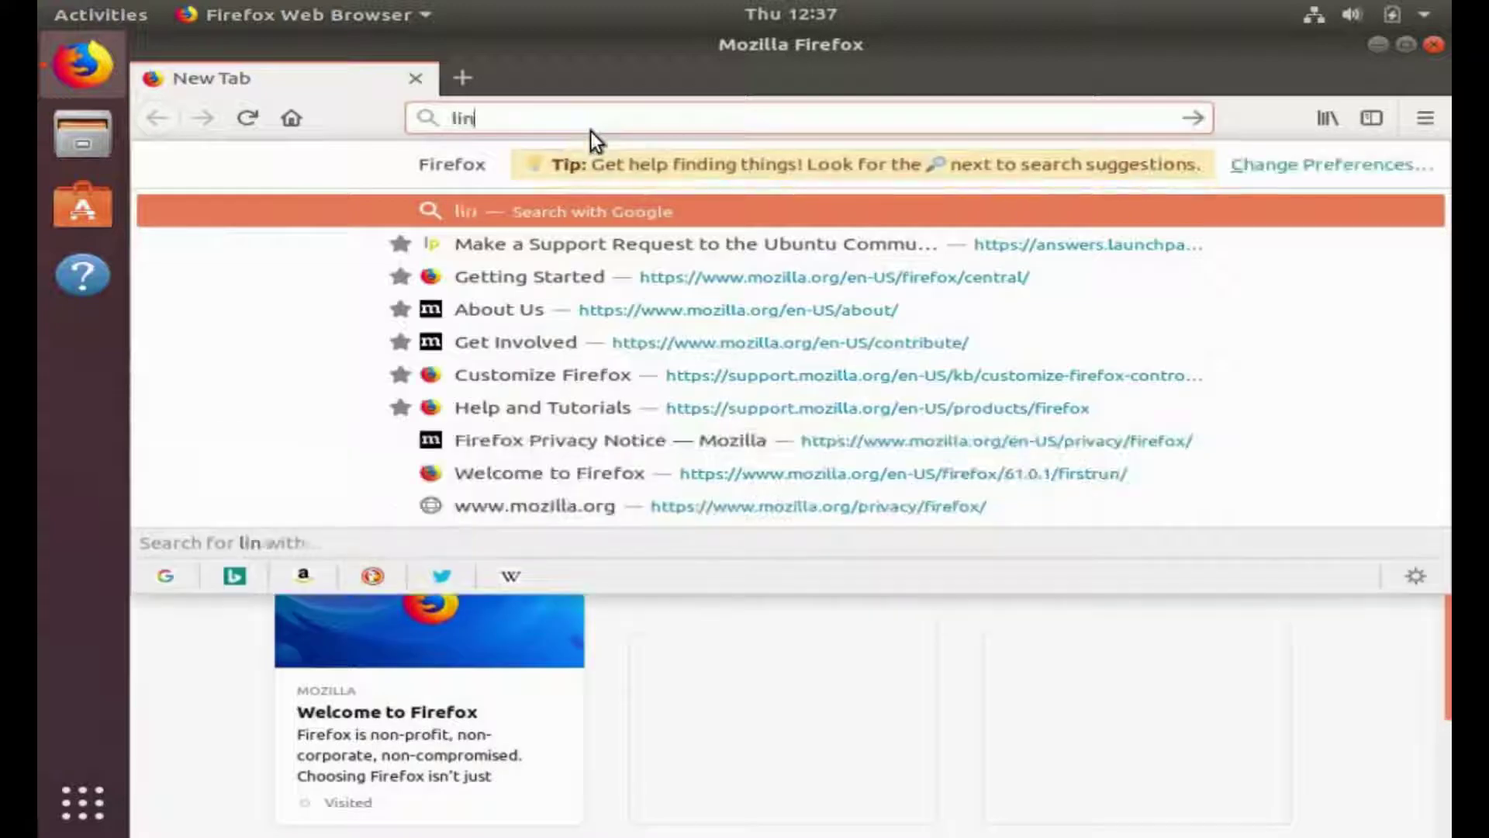
Search Google for 'linux mint' and open the official Linux Mint Main Page result
text(int)
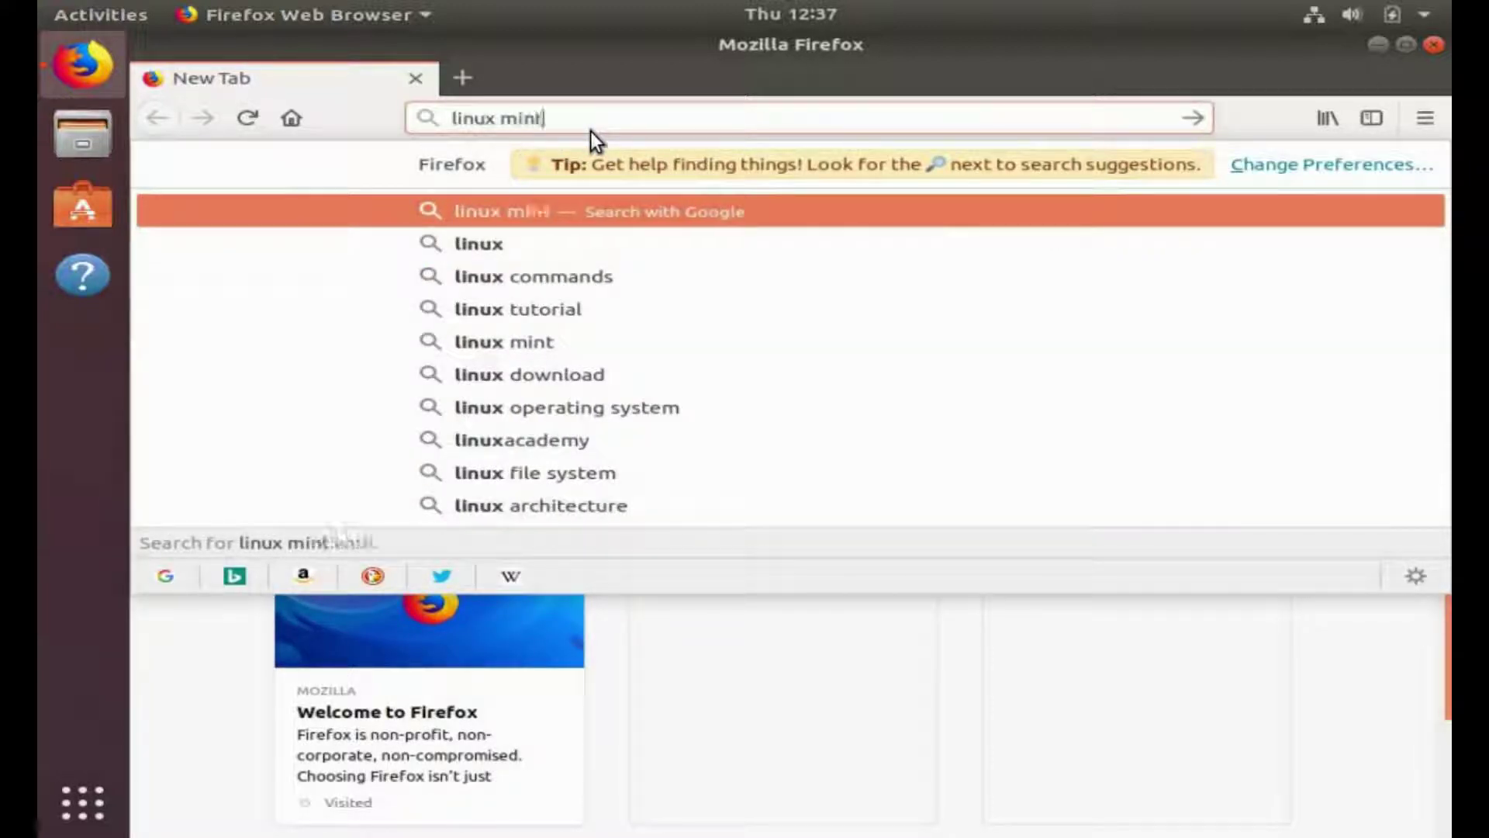
key(Return)
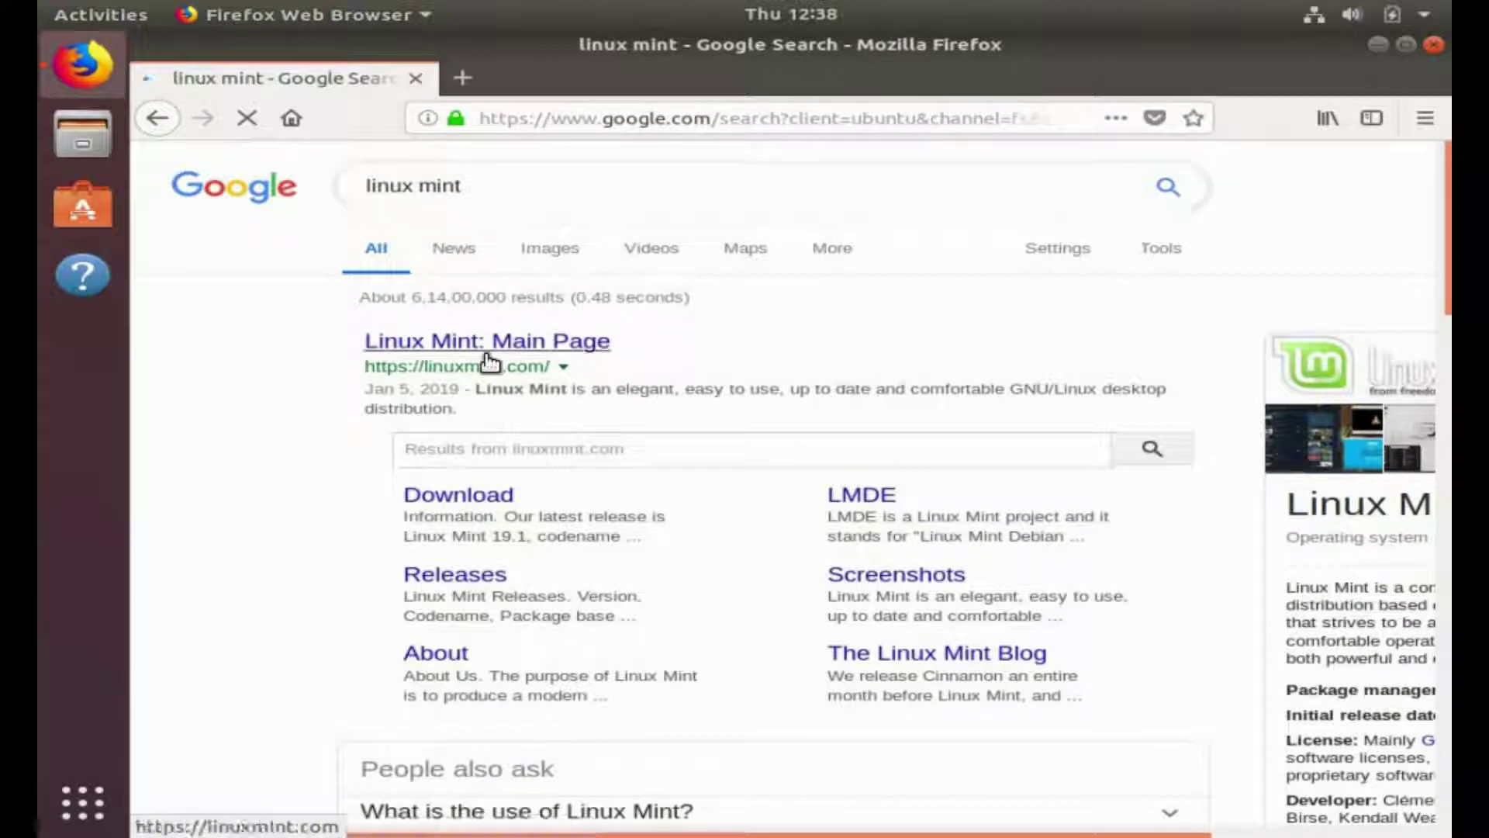
click(490, 346)
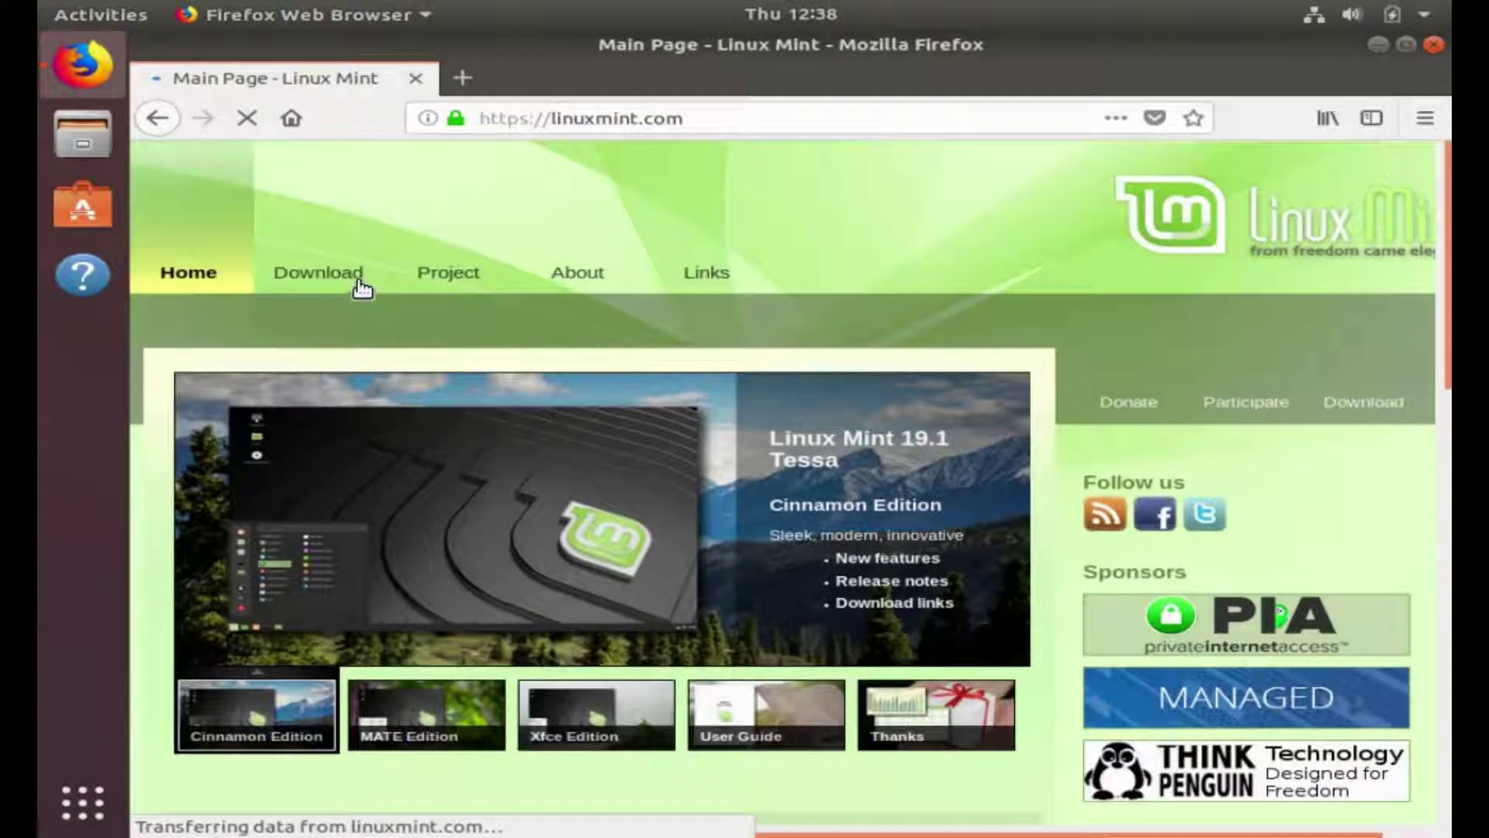
Go to the Linux Mint 19.1 Cinnamon 64-bit edition page and scroll down to its download mirrors
mouse_move(310, 282)
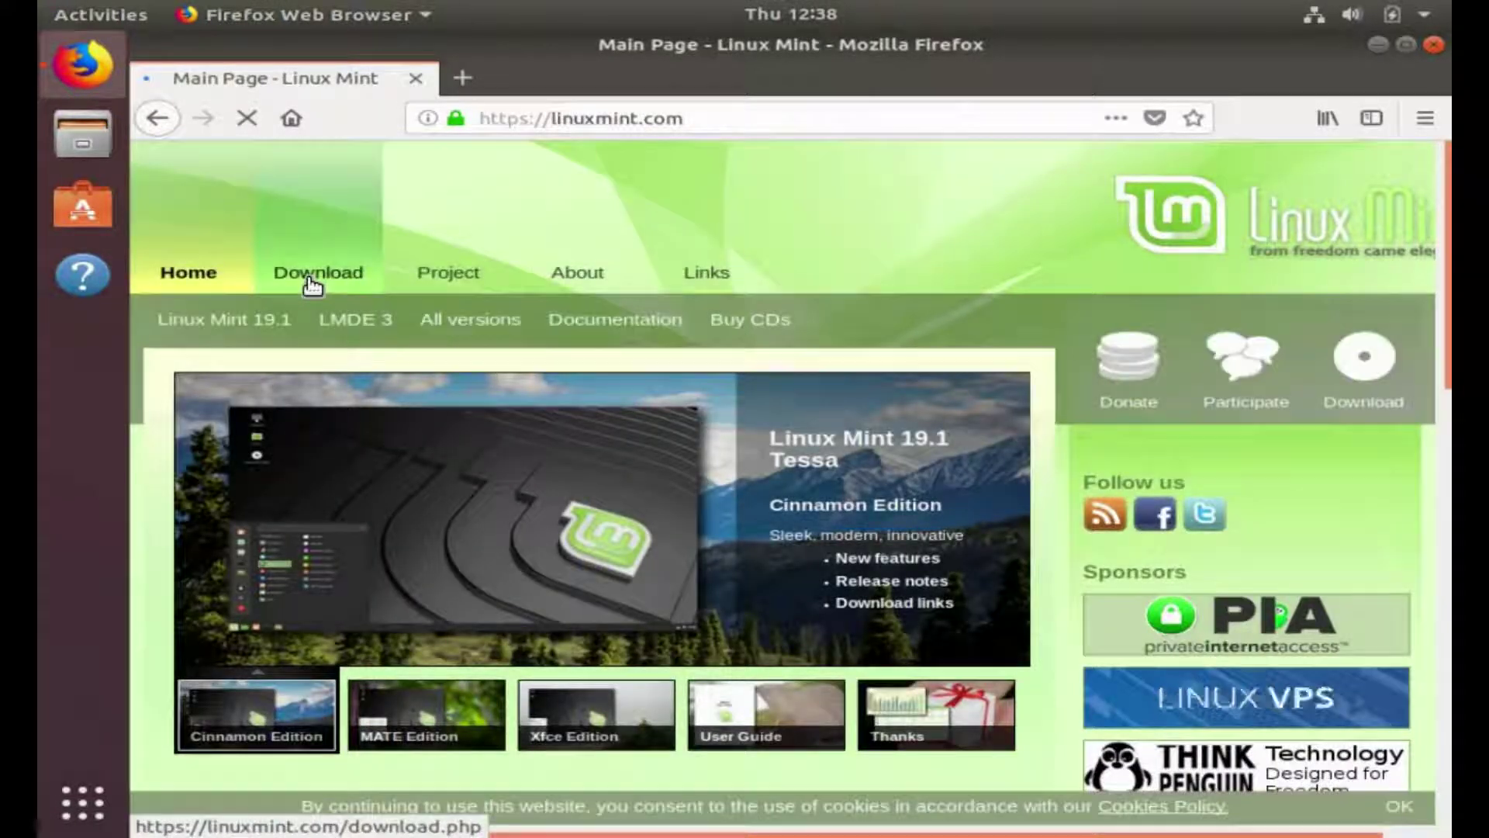
click(252, 334)
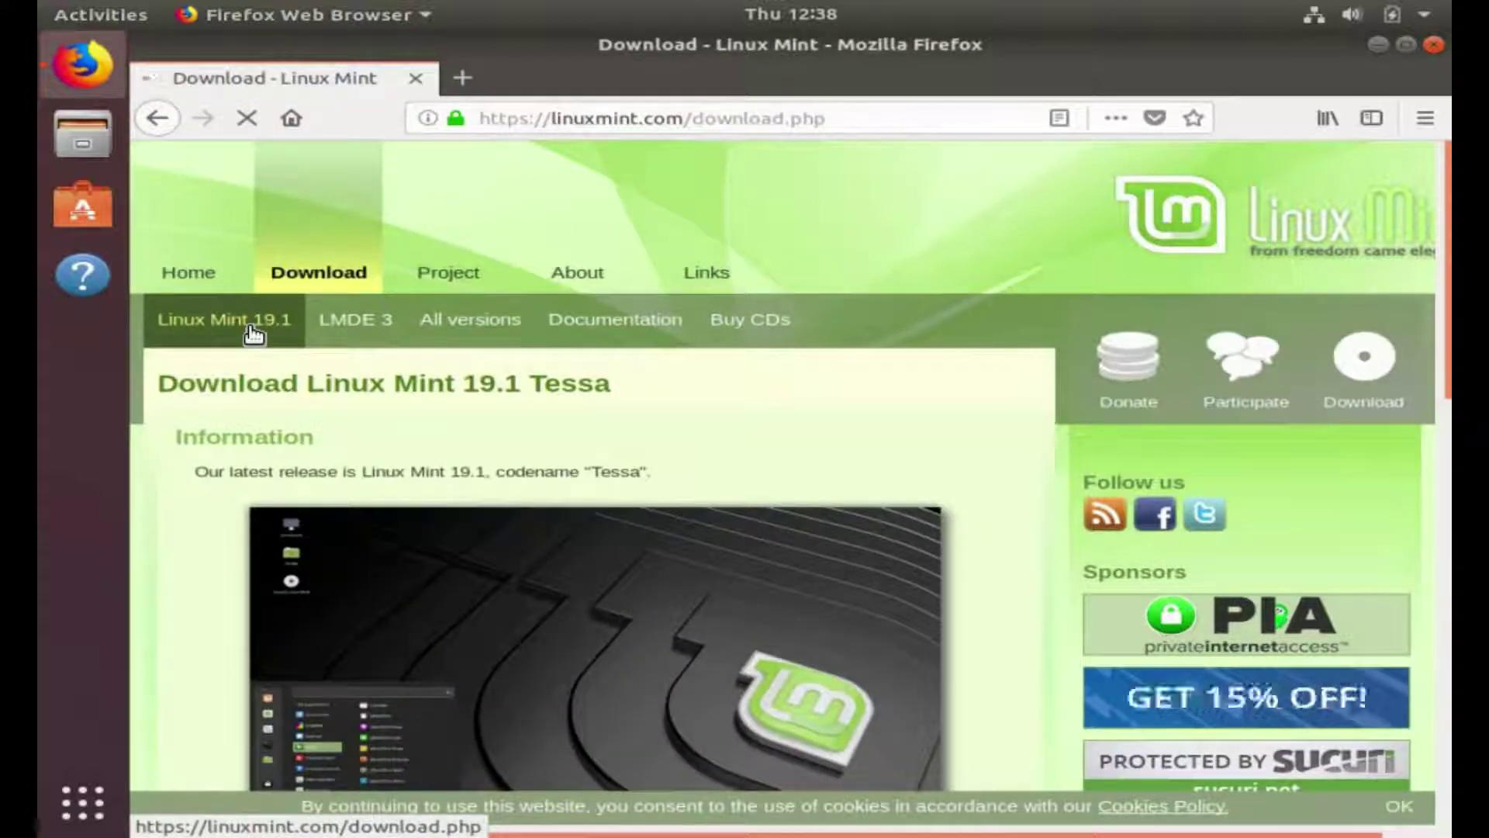
scroll(439, 413, down, 5)
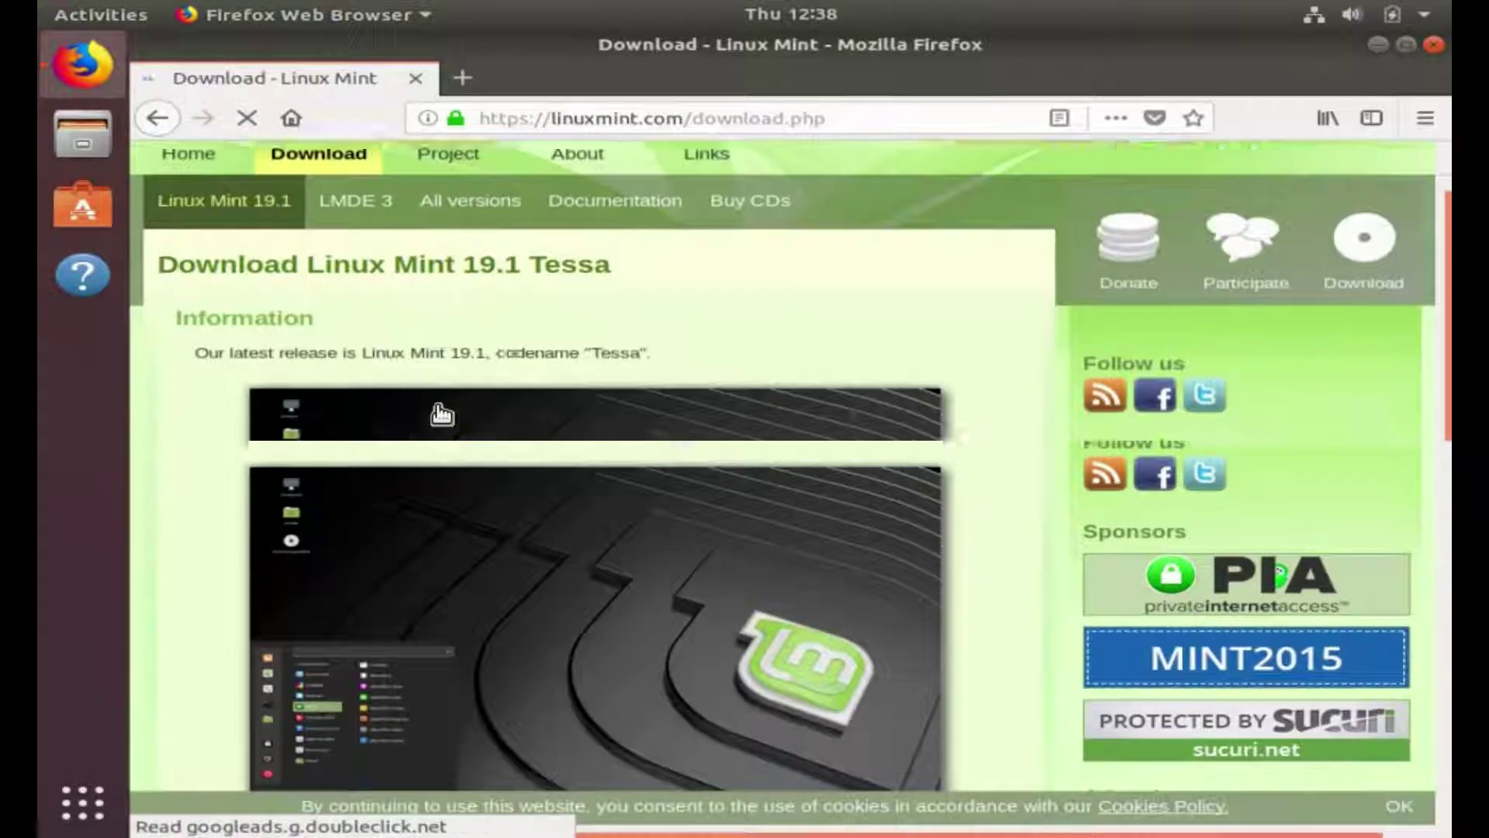
scroll(439, 412, down, 2)
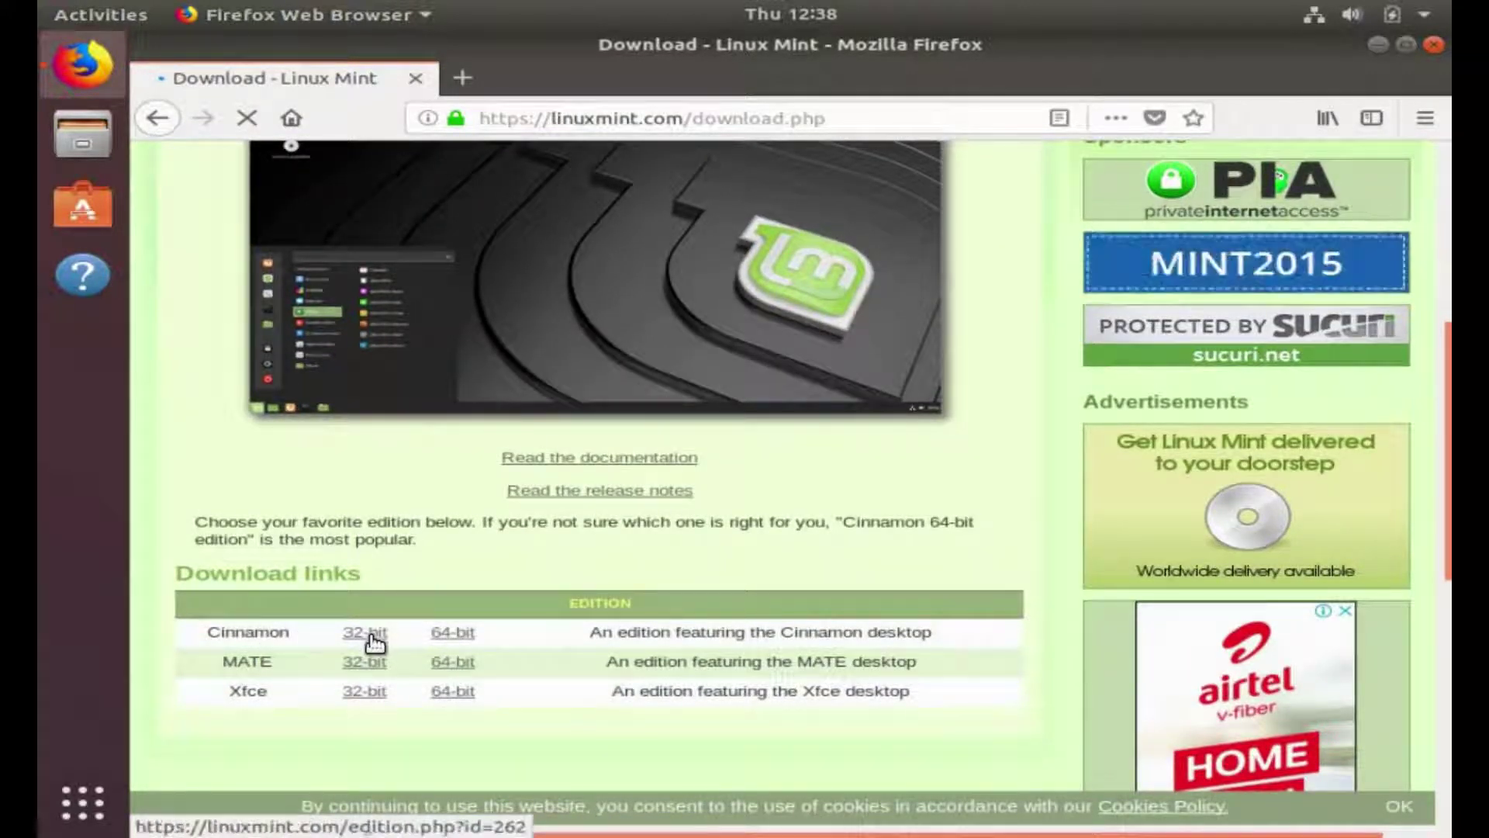
click(453, 634)
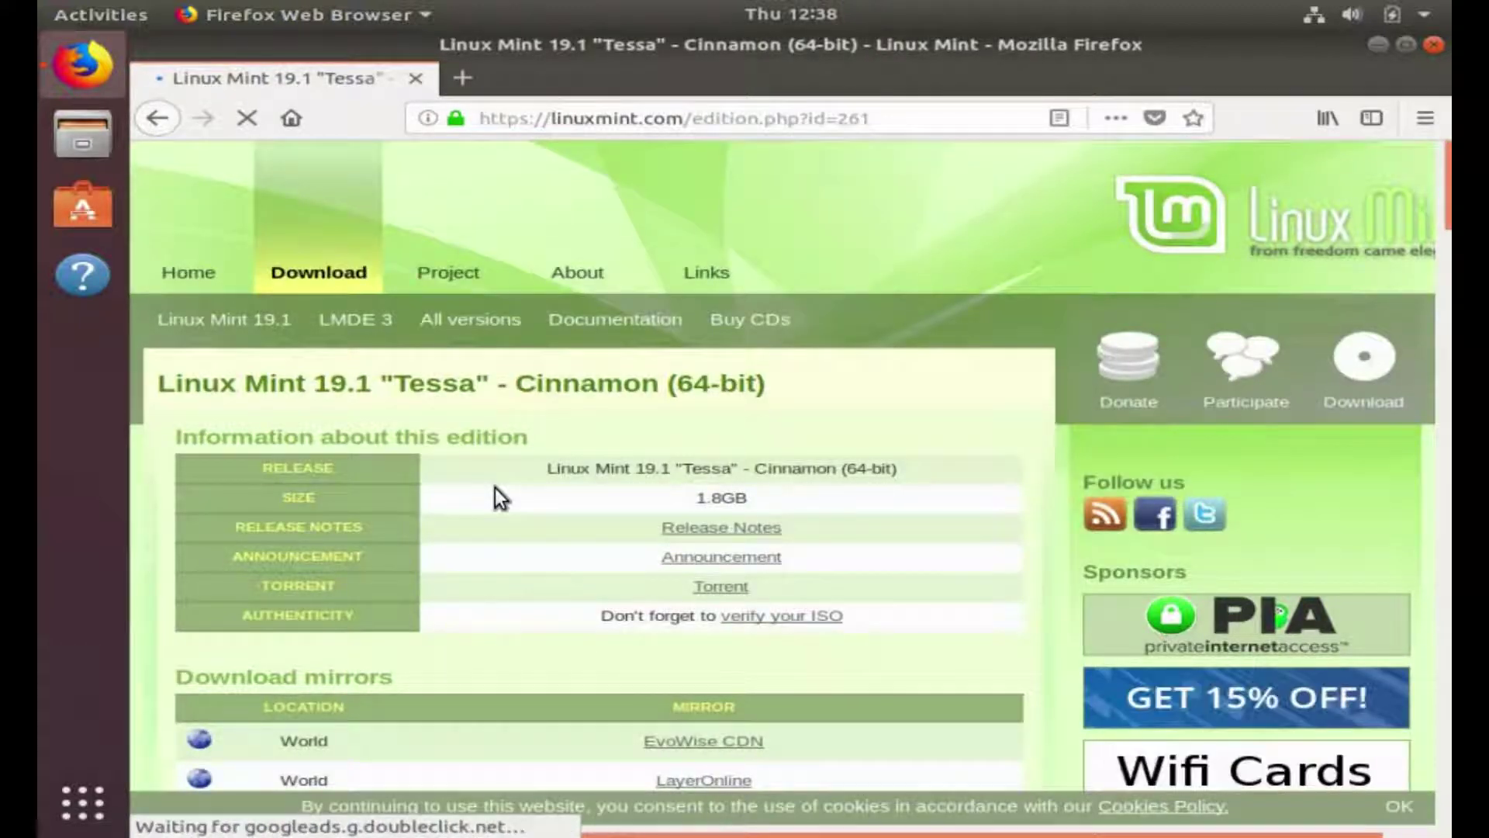
scroll(495, 488, down, 2)
scroll(495, 487, down, 4)
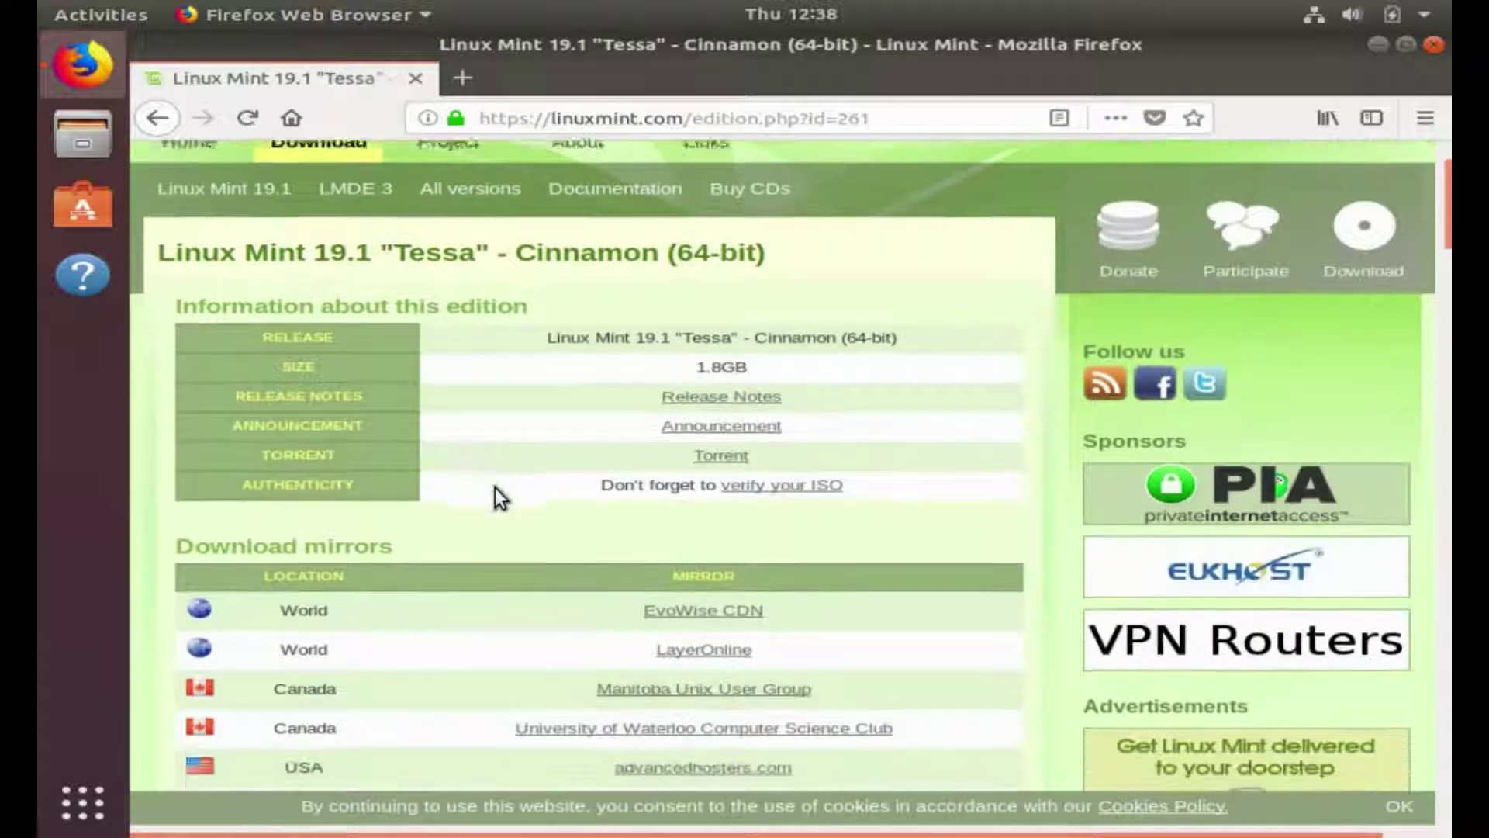
scroll(497, 547, down, 1)
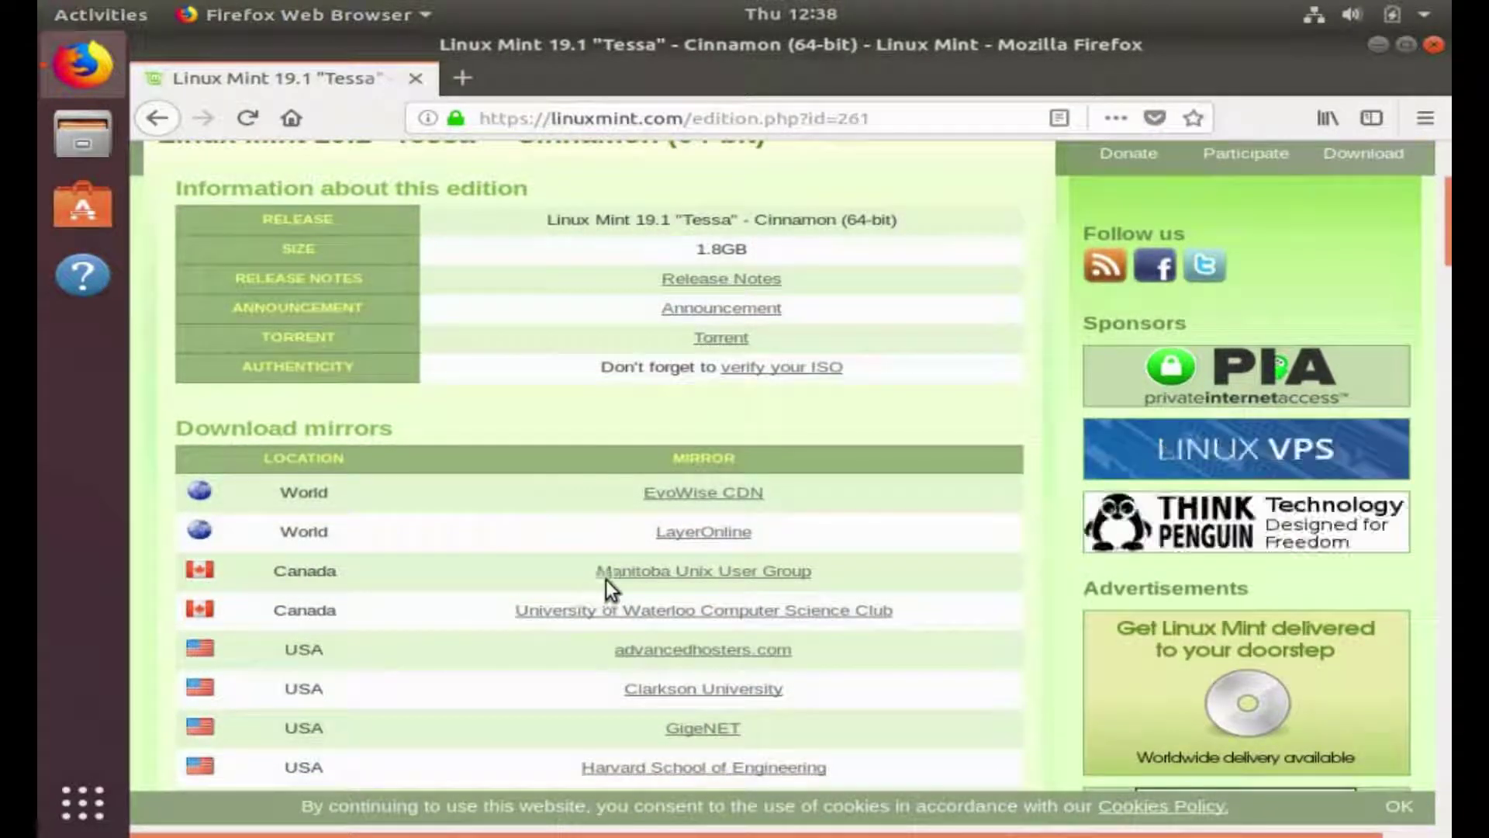
Save the Mint 19.1 Cinnamon ISO from the Manitoba Unix User Group mirror, then close Firefox
click(642, 574)
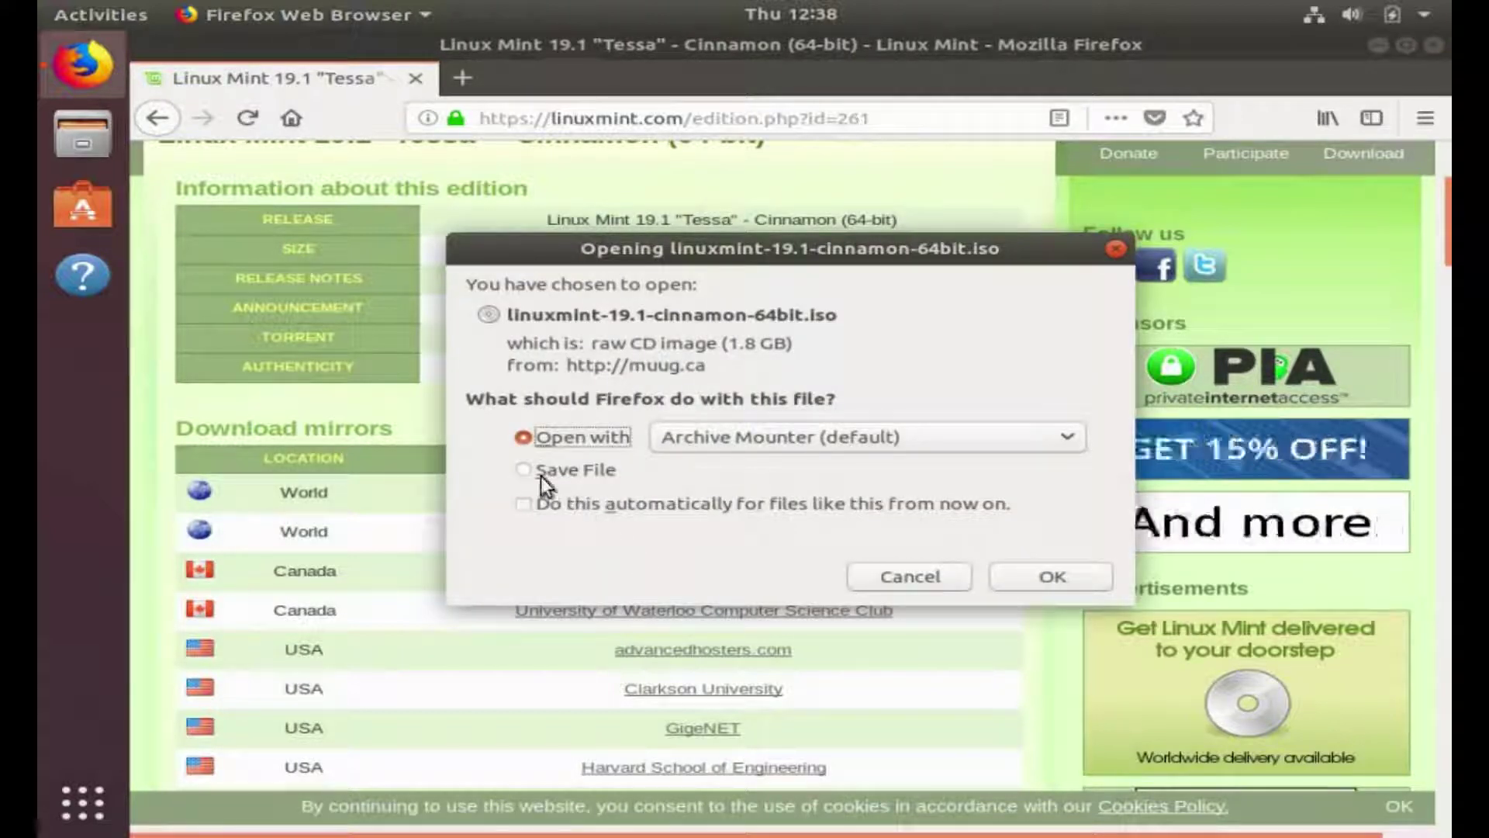
click(541, 476)
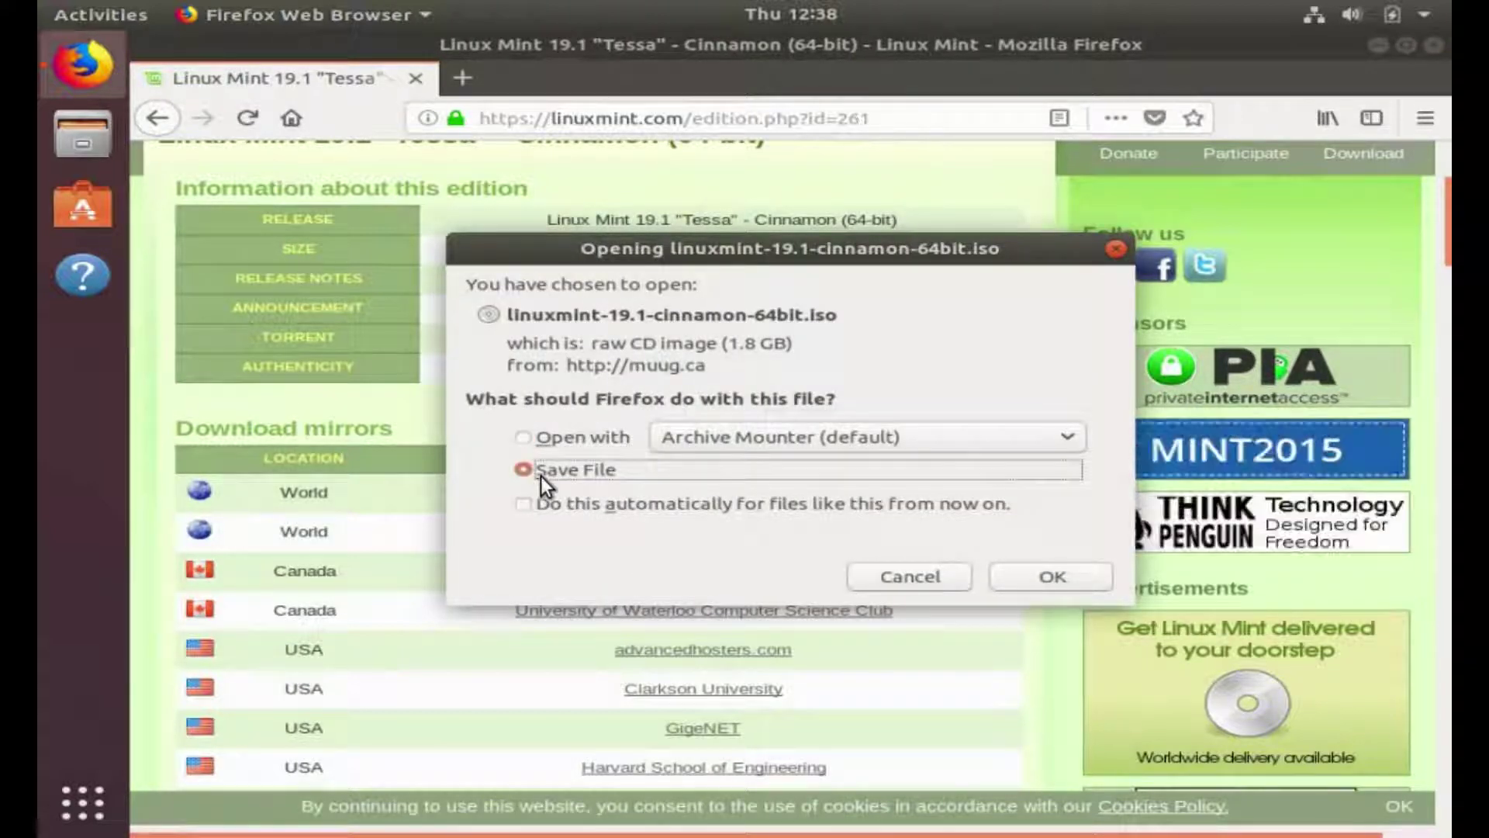
click(1040, 581)
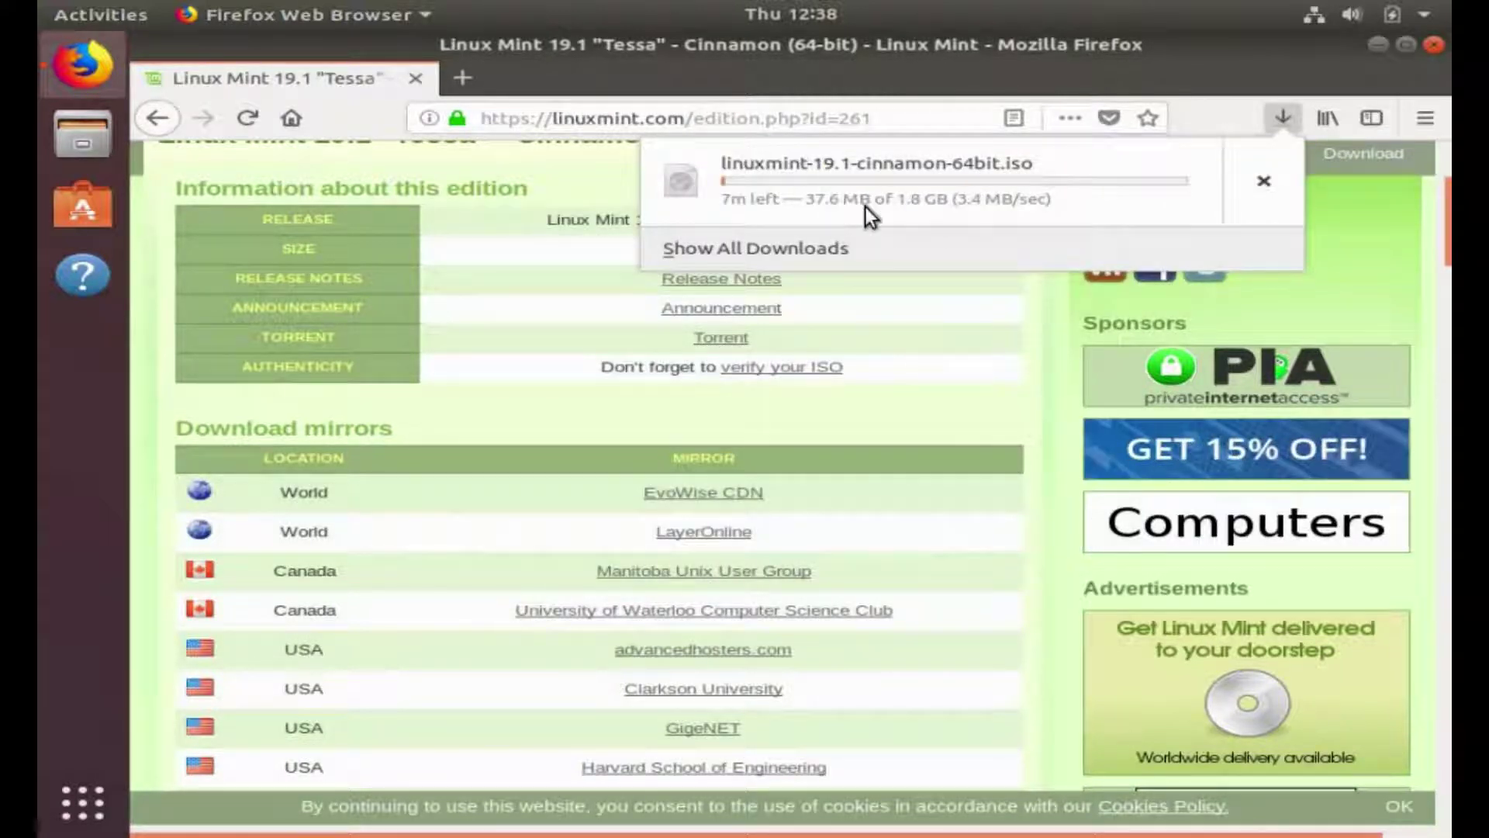
click(1014, 349)
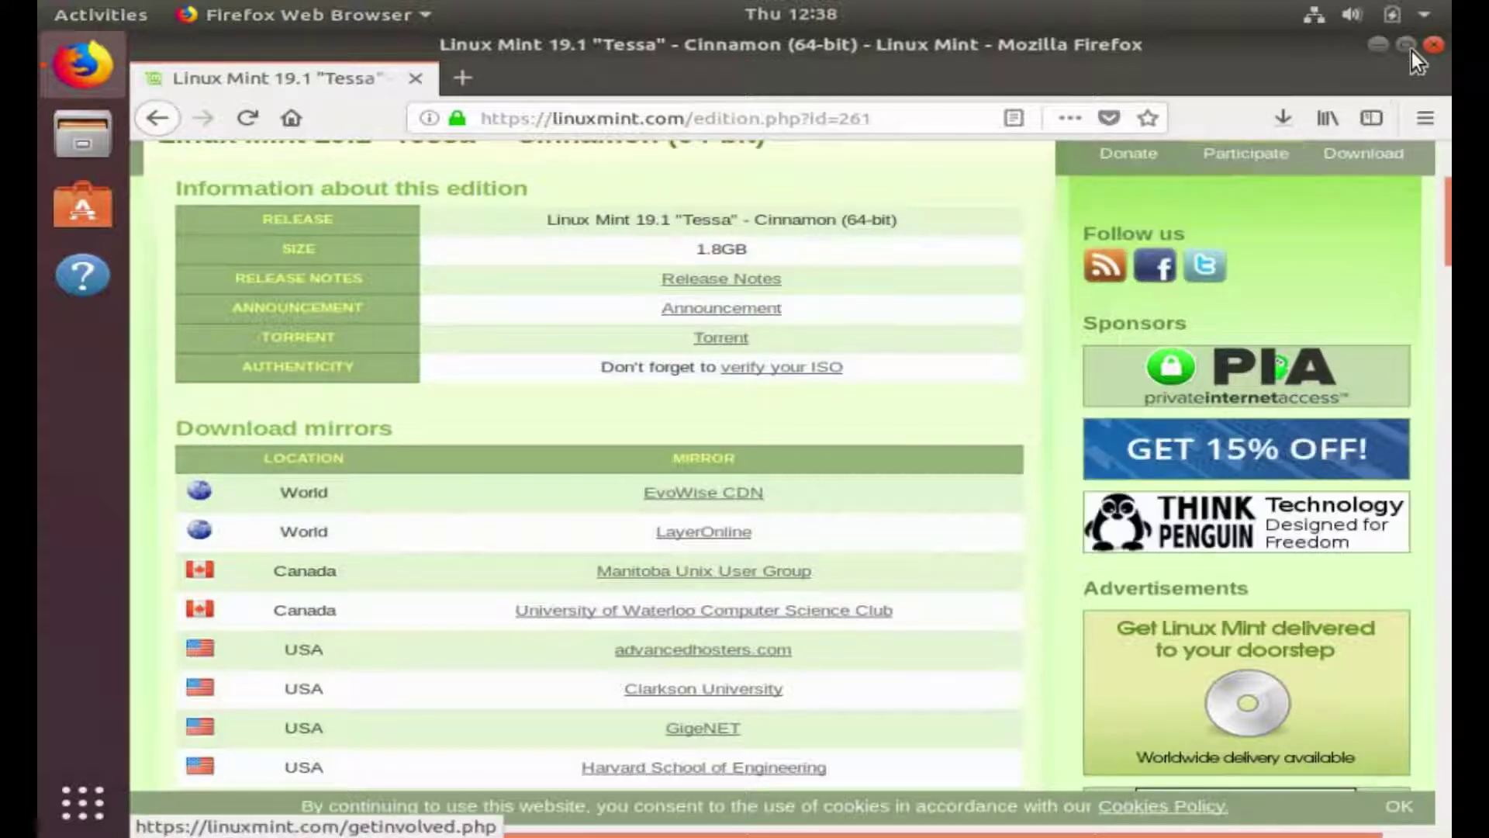
click(1435, 45)
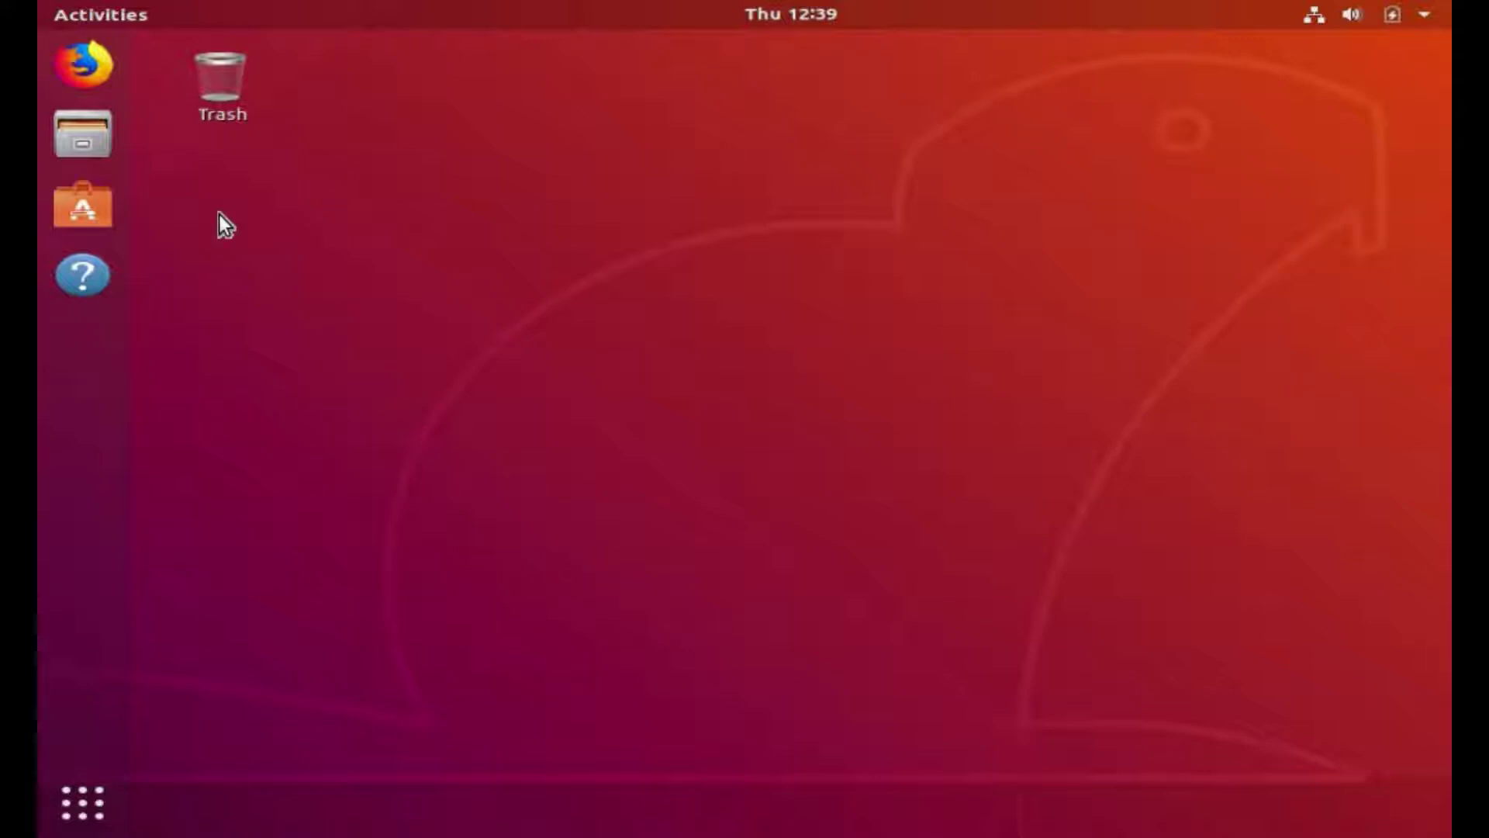
Confirm linuxmint-19.1-cinnamon-64bit.iso is in Downloads in Files, then close it and show all applications
click(114, 134)
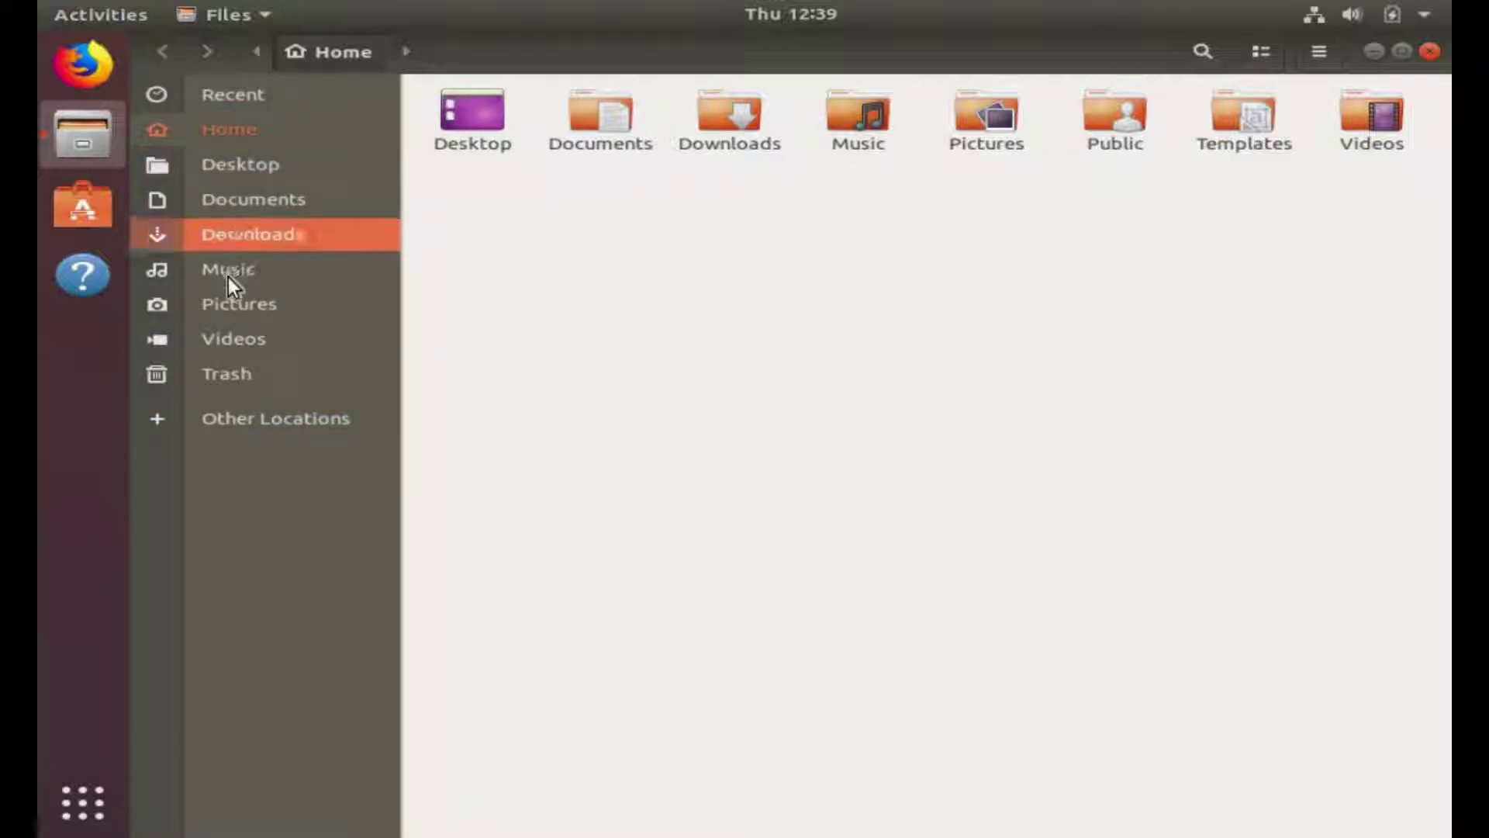
click(234, 233)
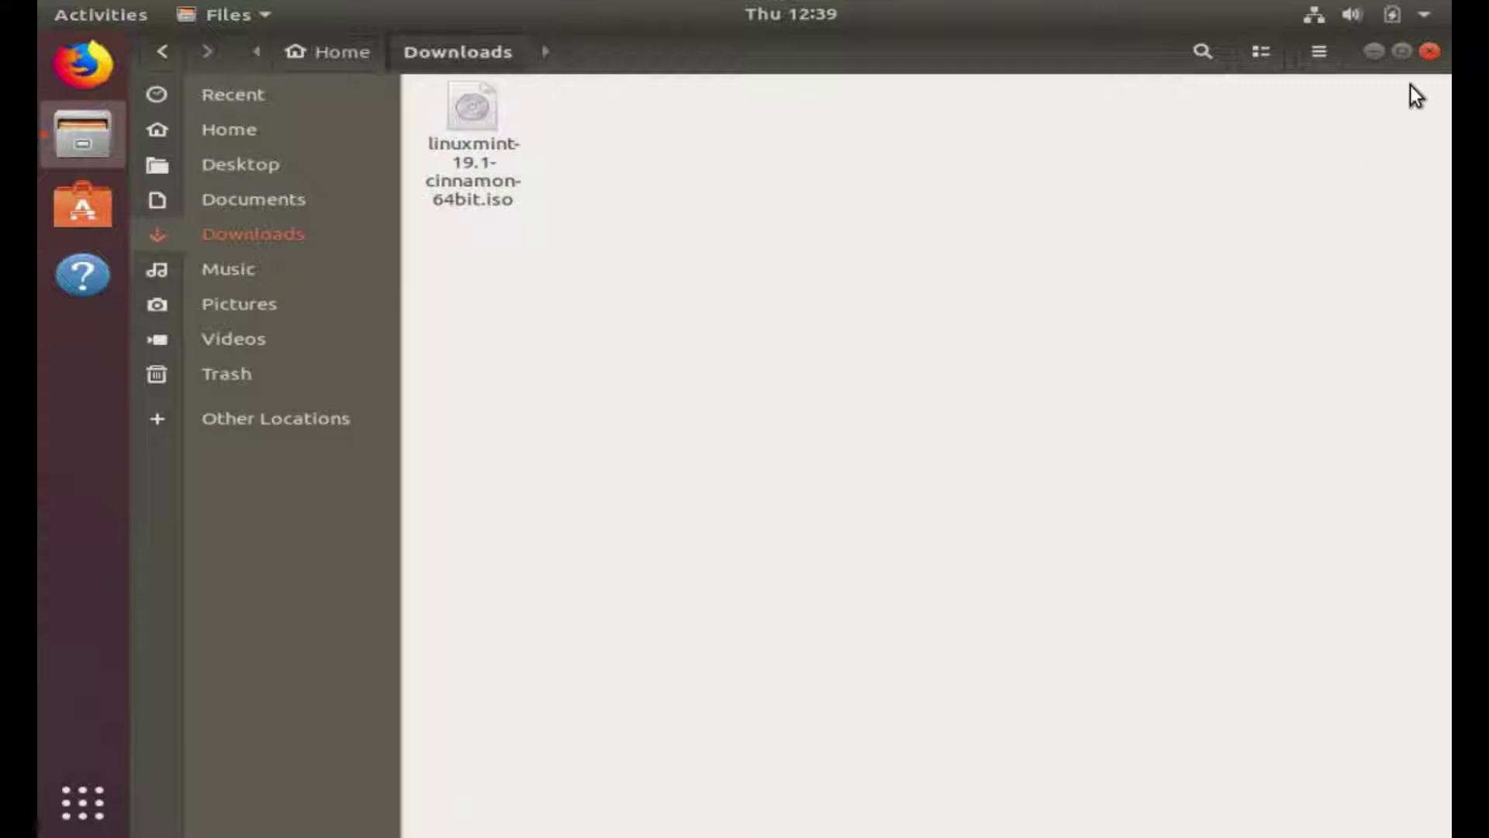
click(1430, 50)
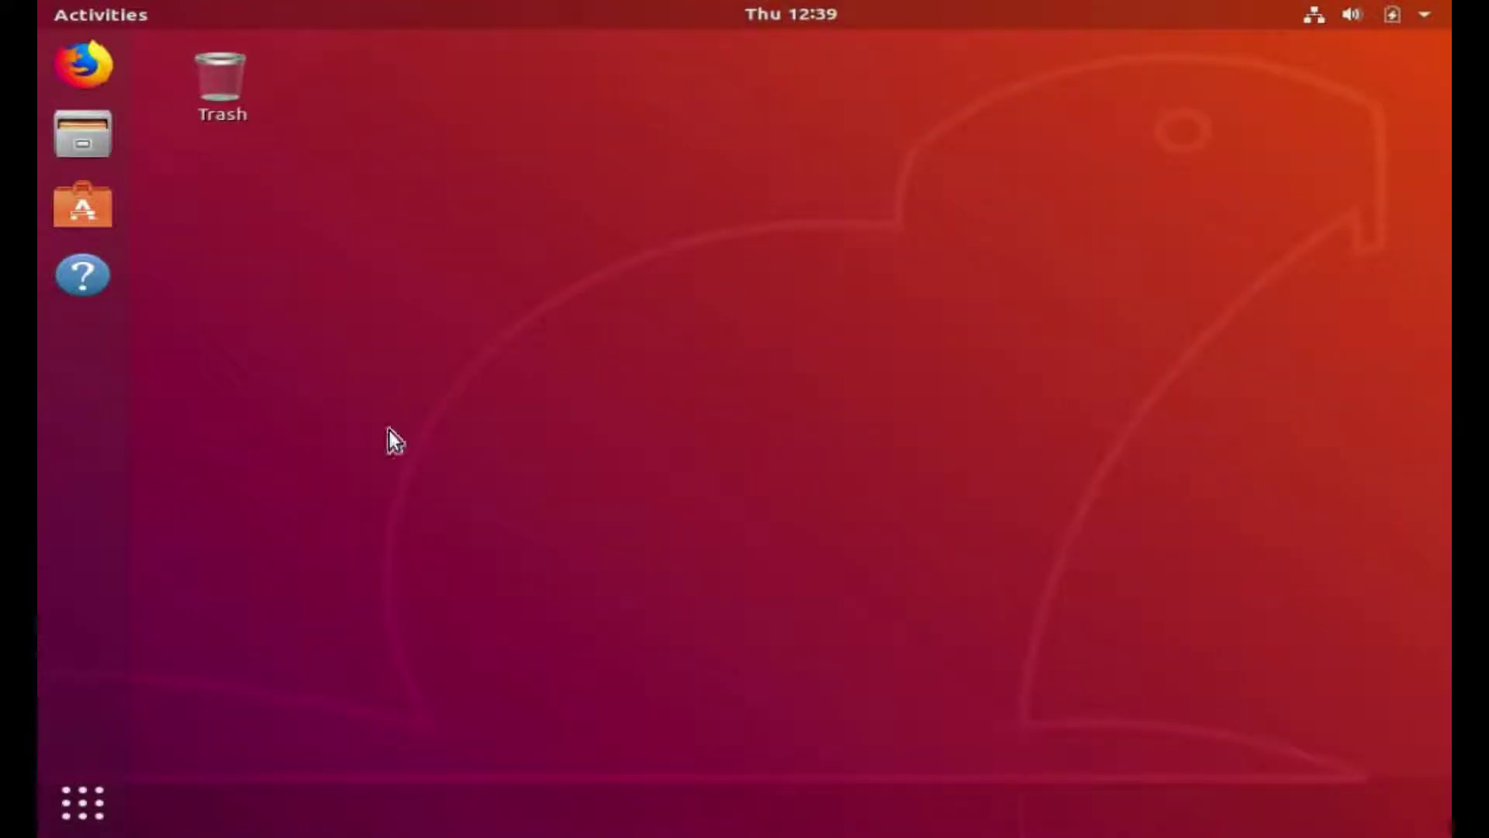
click(84, 823)
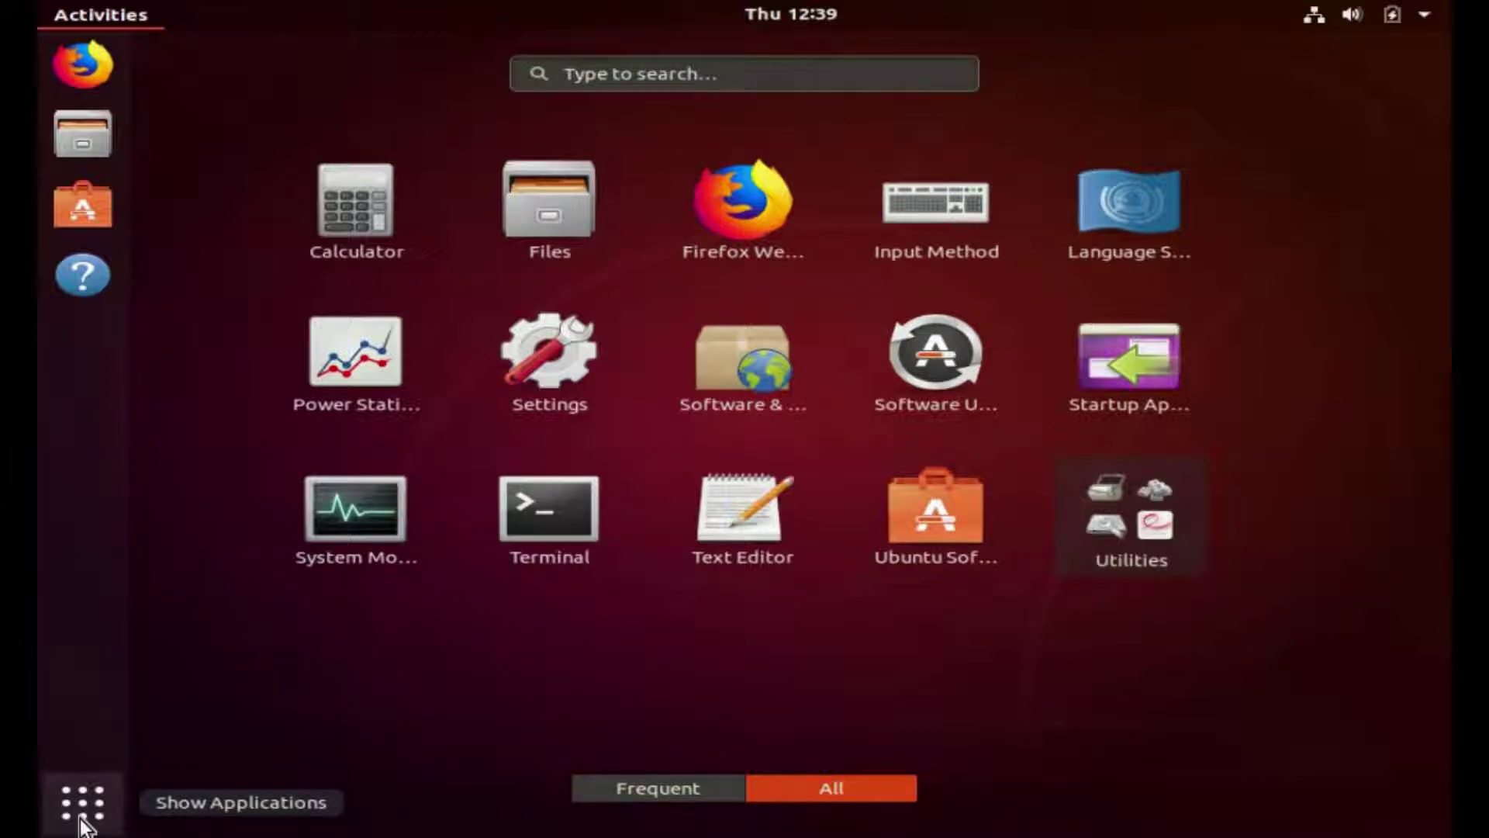
Open Terminal and run 'sudo apt install xfburn'
text(terminal)
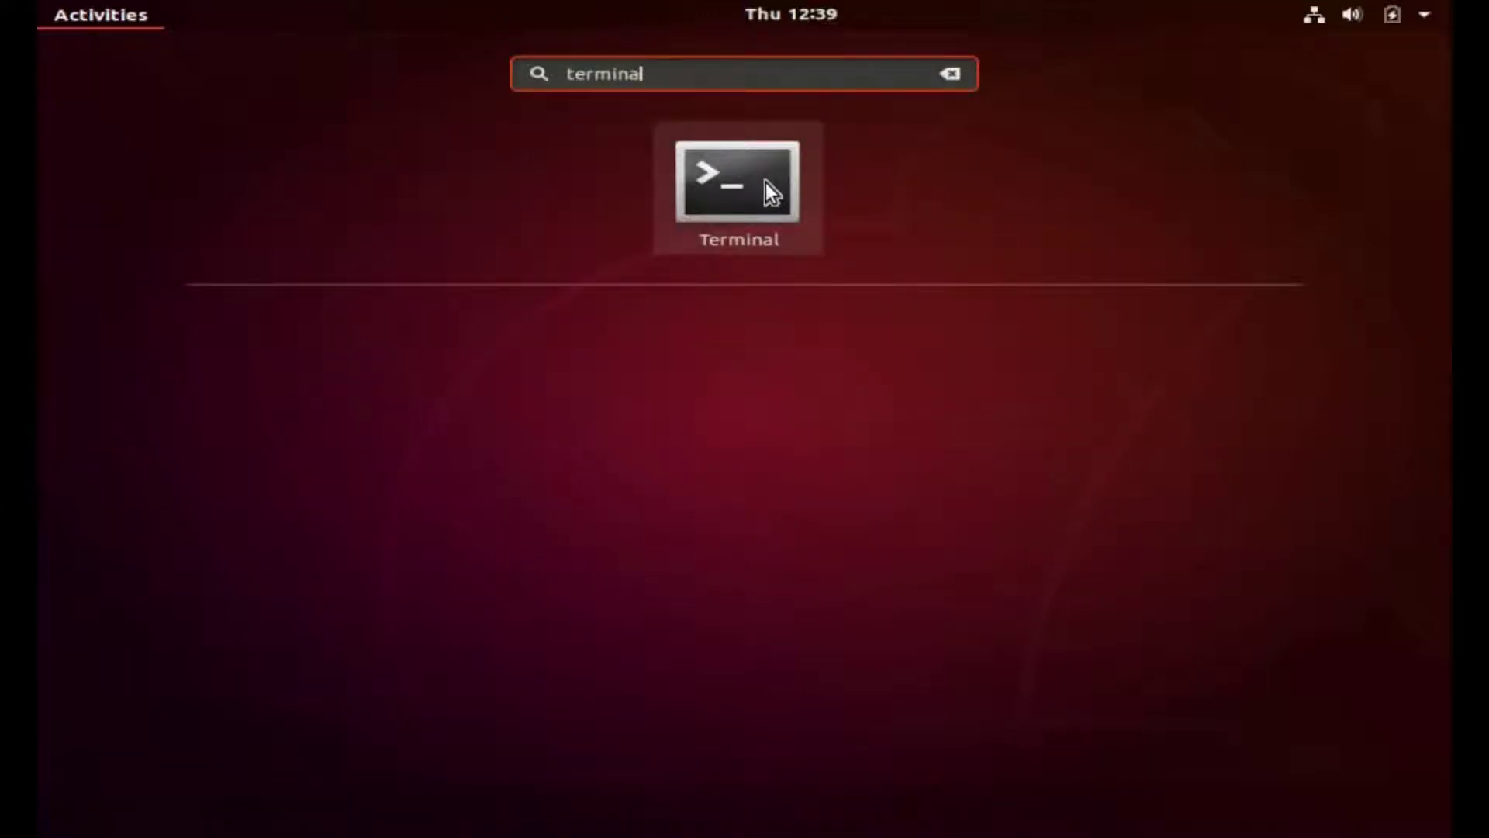
click(766, 184)
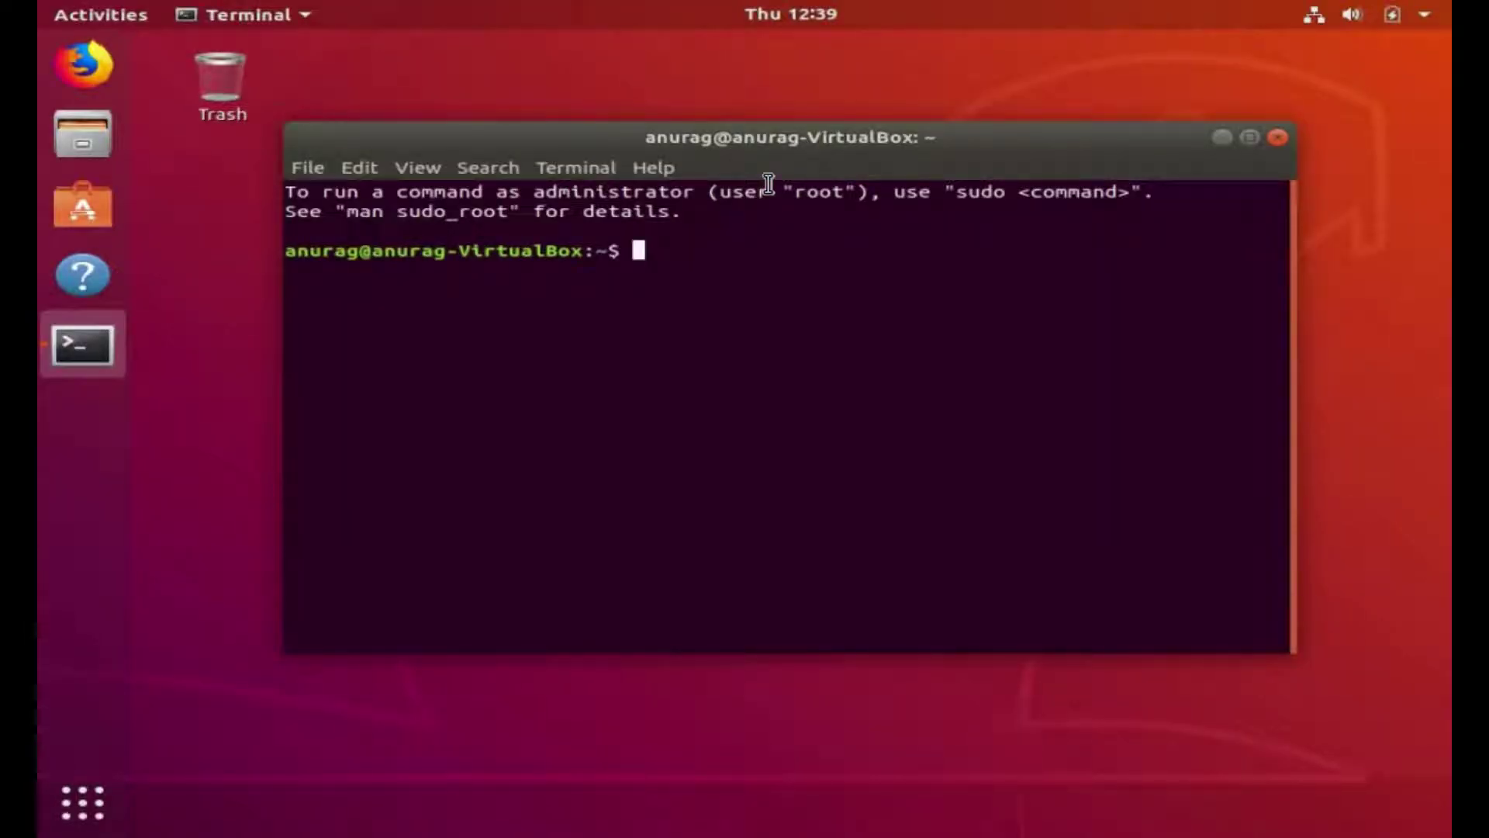
text(sudo apt insta;;)
key(BackSpace)
key(BackSpace)
text(ll xfburn)
key(Return)
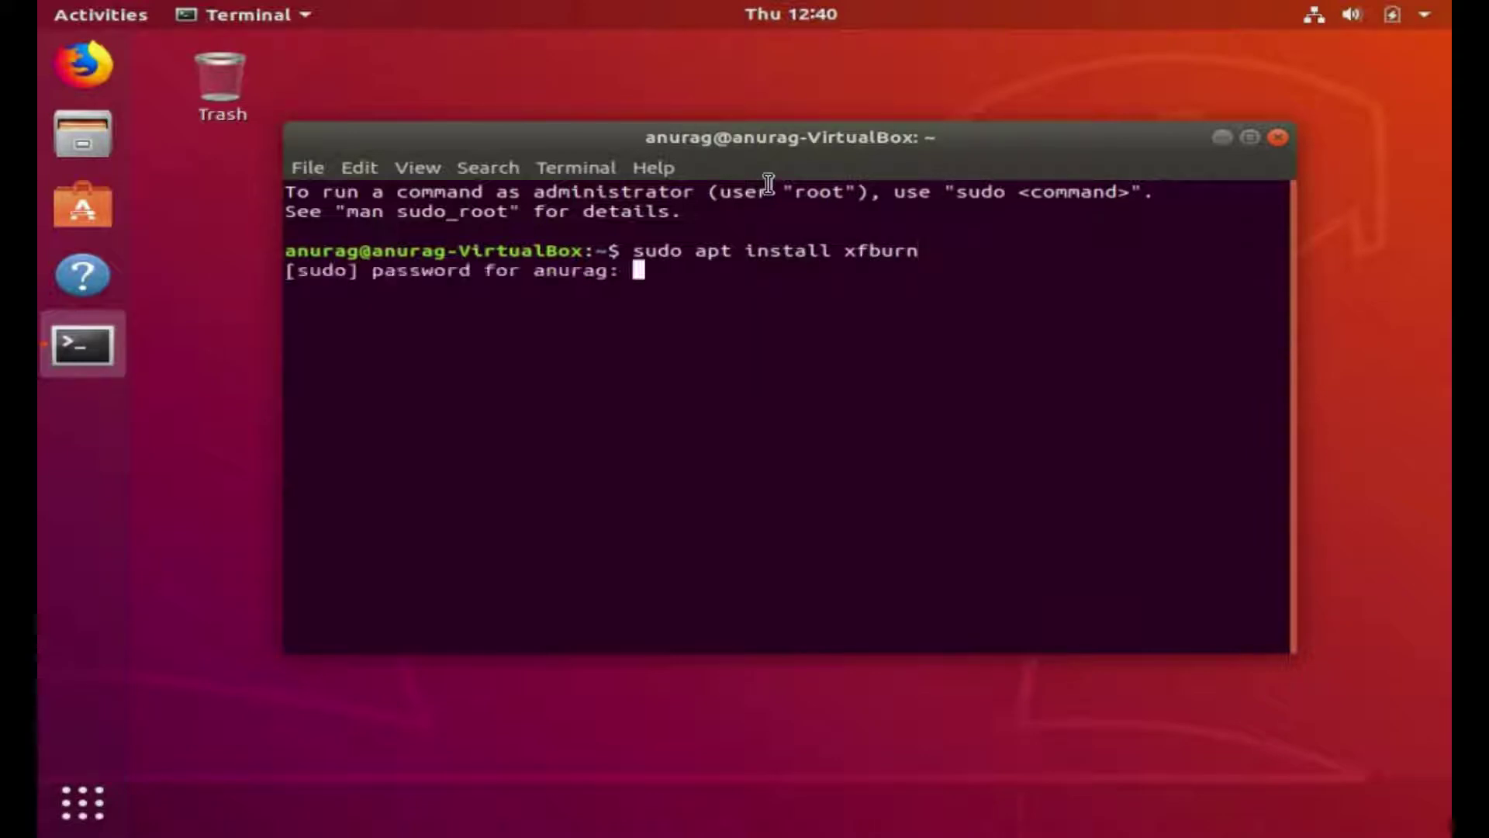
Enter the password, confirm the install with y, and exit after the fetch errors
key(Return)
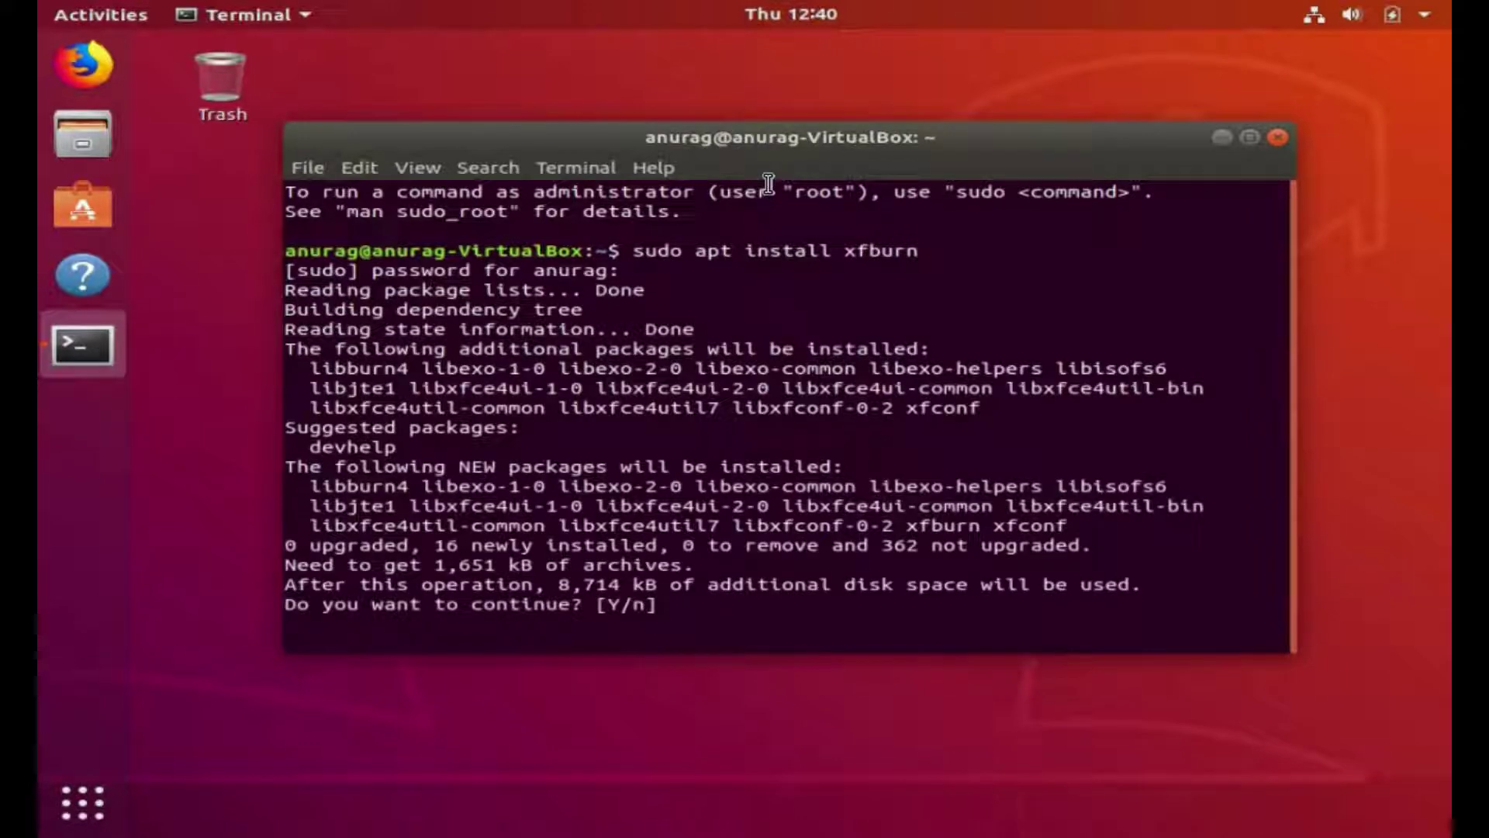
text(y)
key(Return)
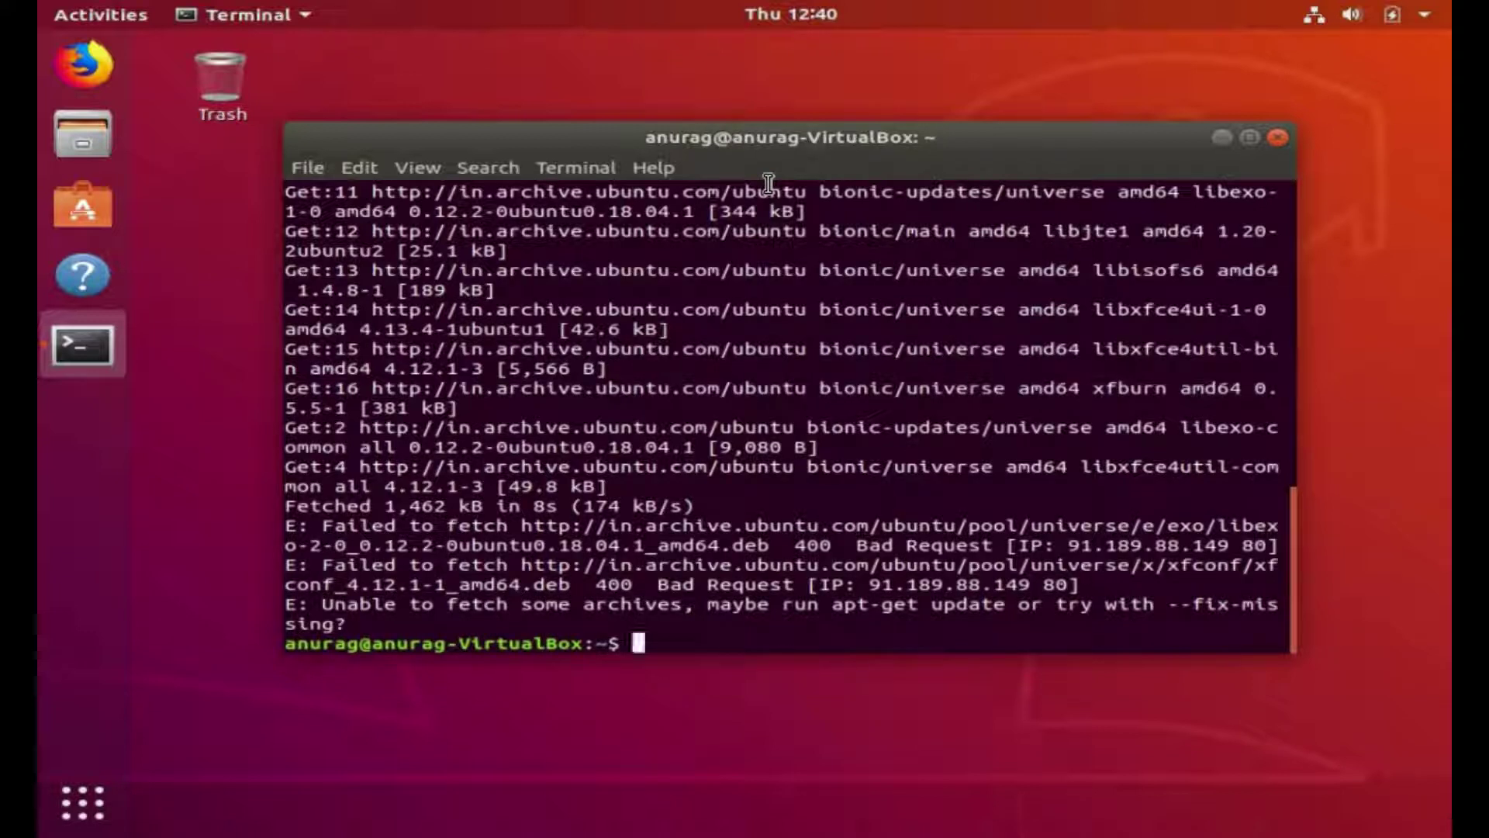
text(exit)
key(Return)
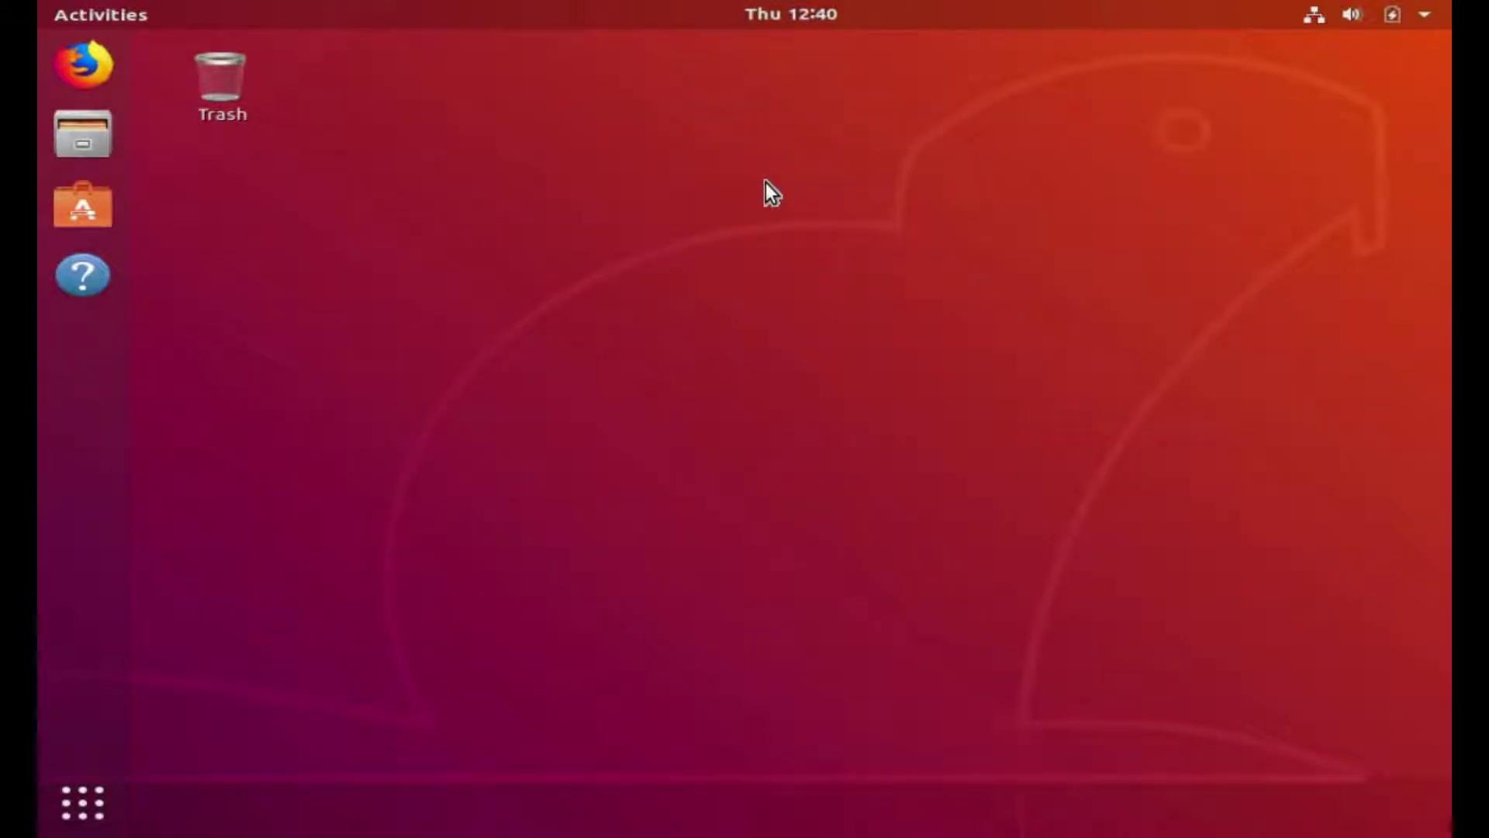
Install Xfburn from Ubuntu Software with the administrator password, then close the store
click(71, 816)
text(xfburn)
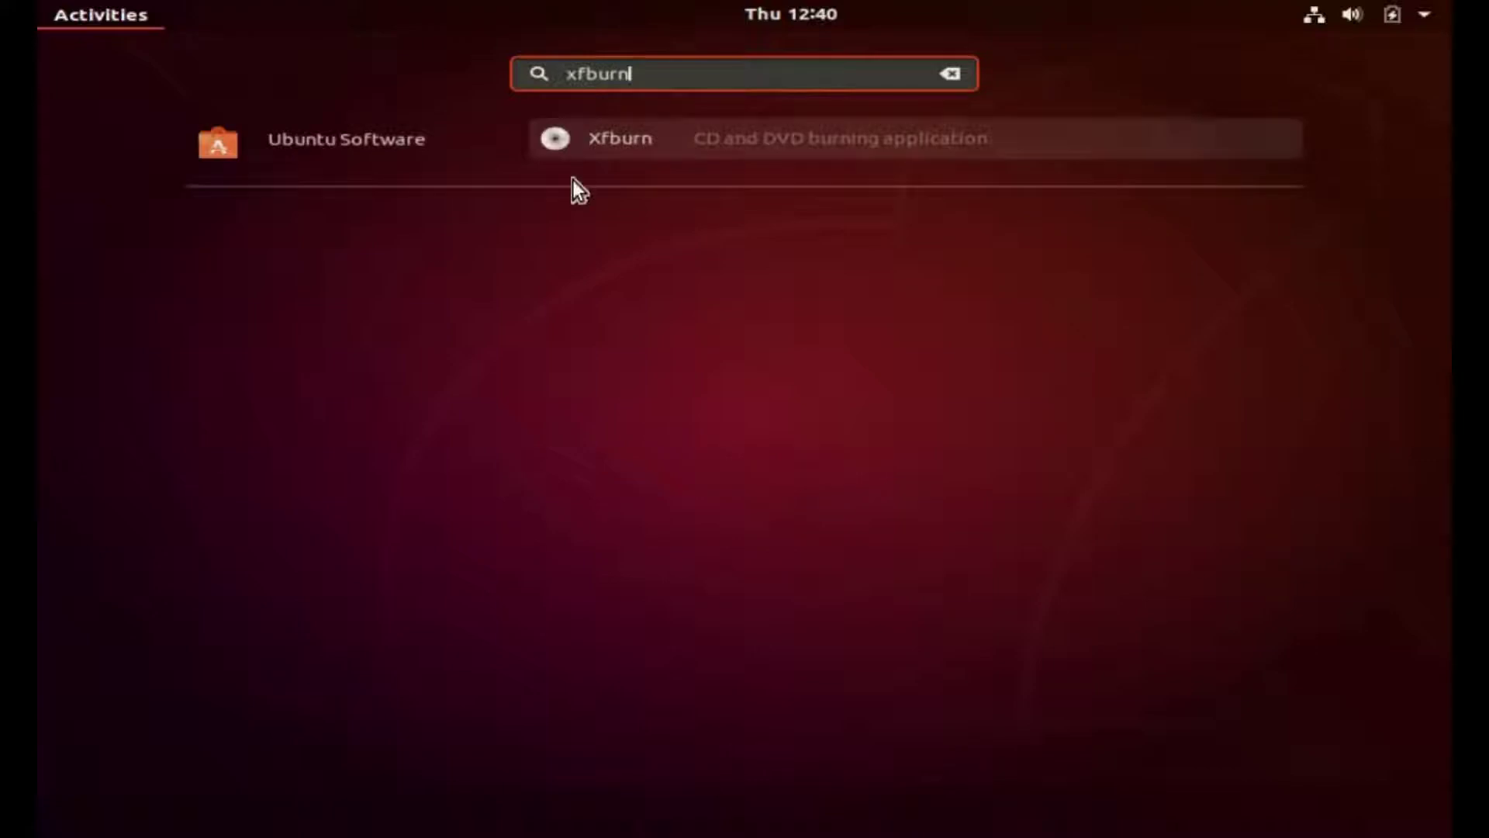
click(579, 137)
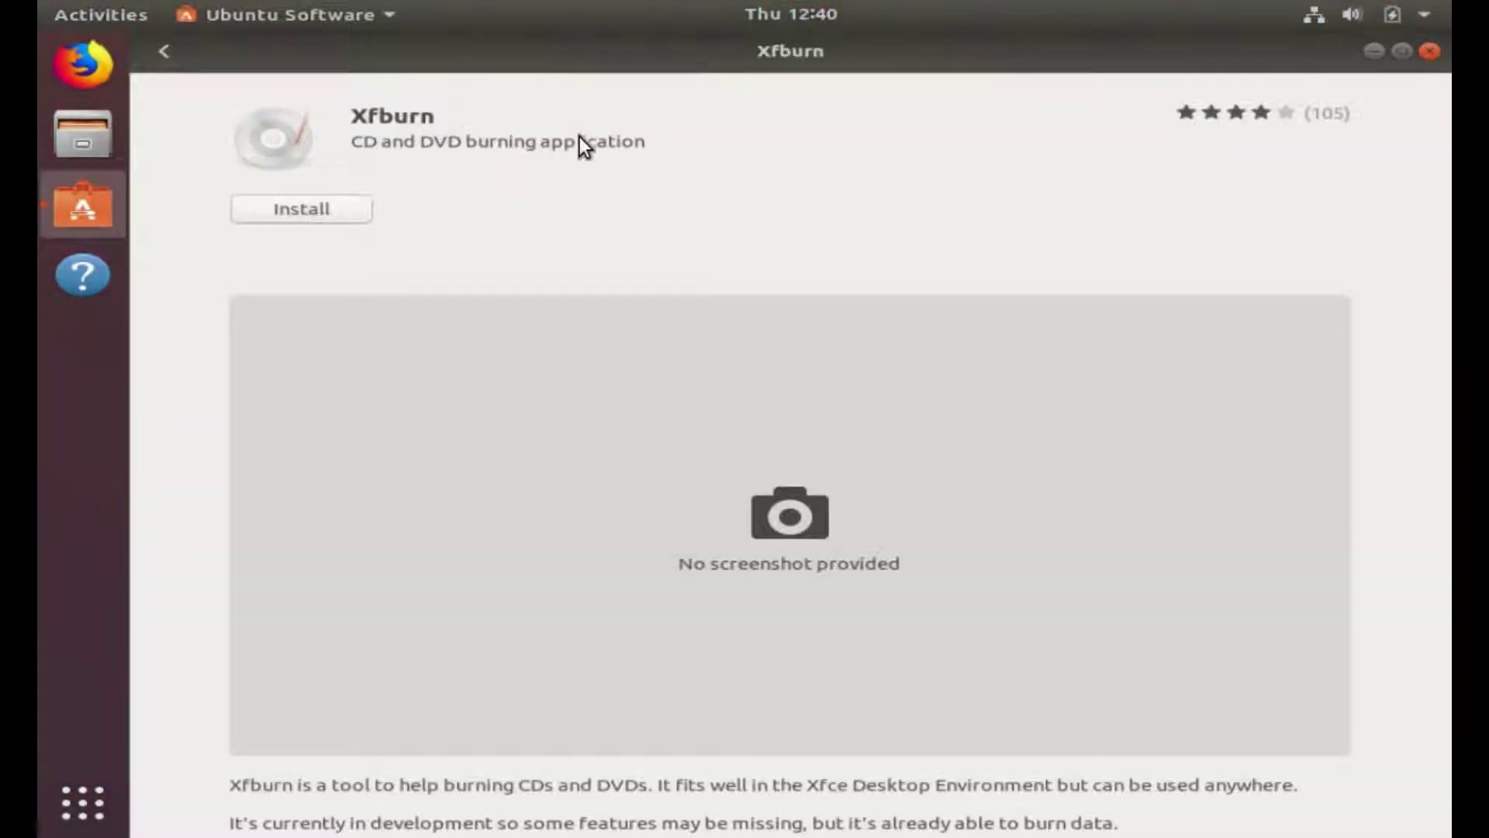
click(316, 206)
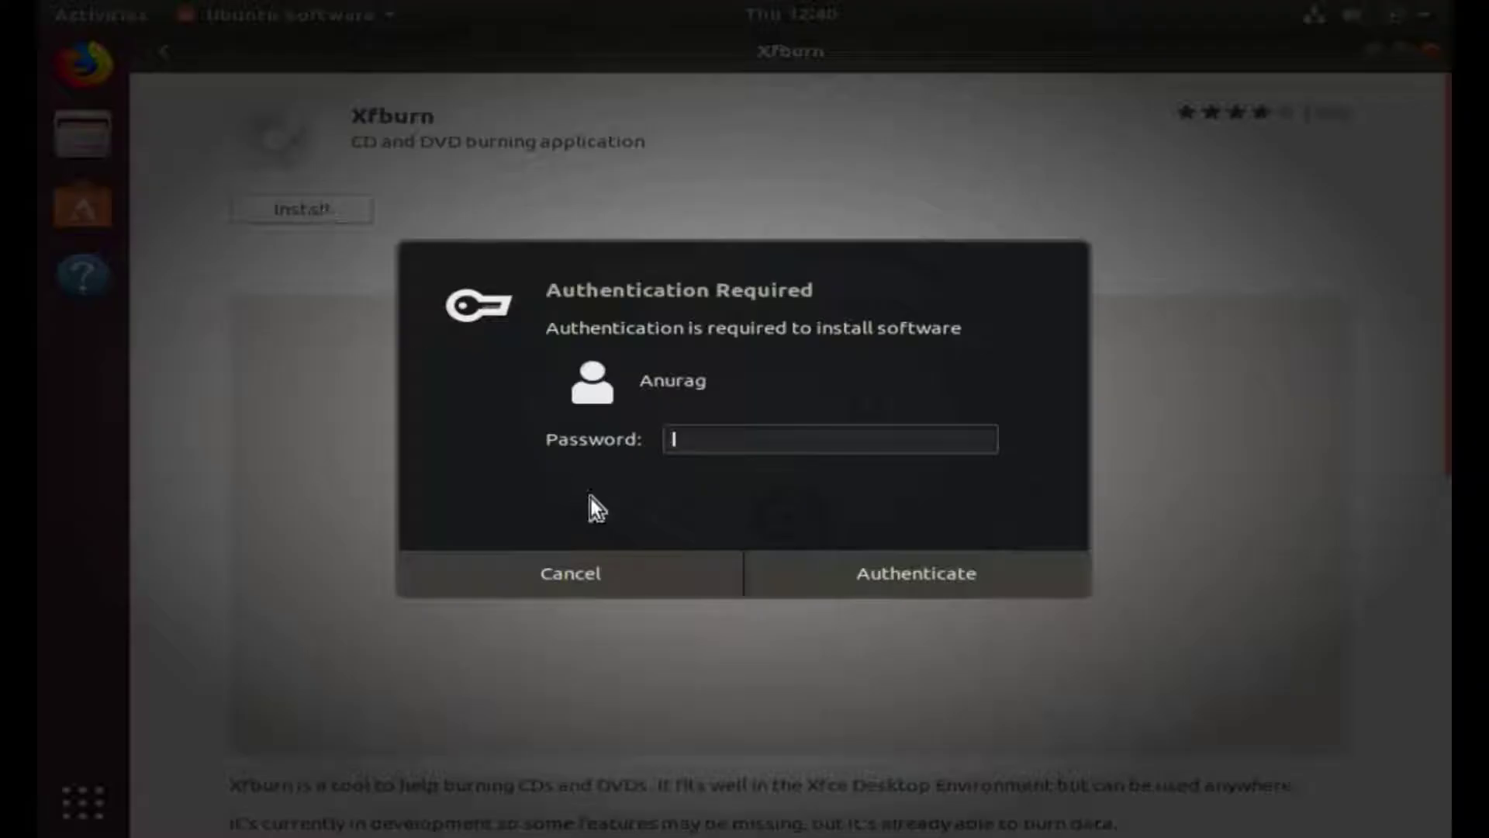
key(Return)
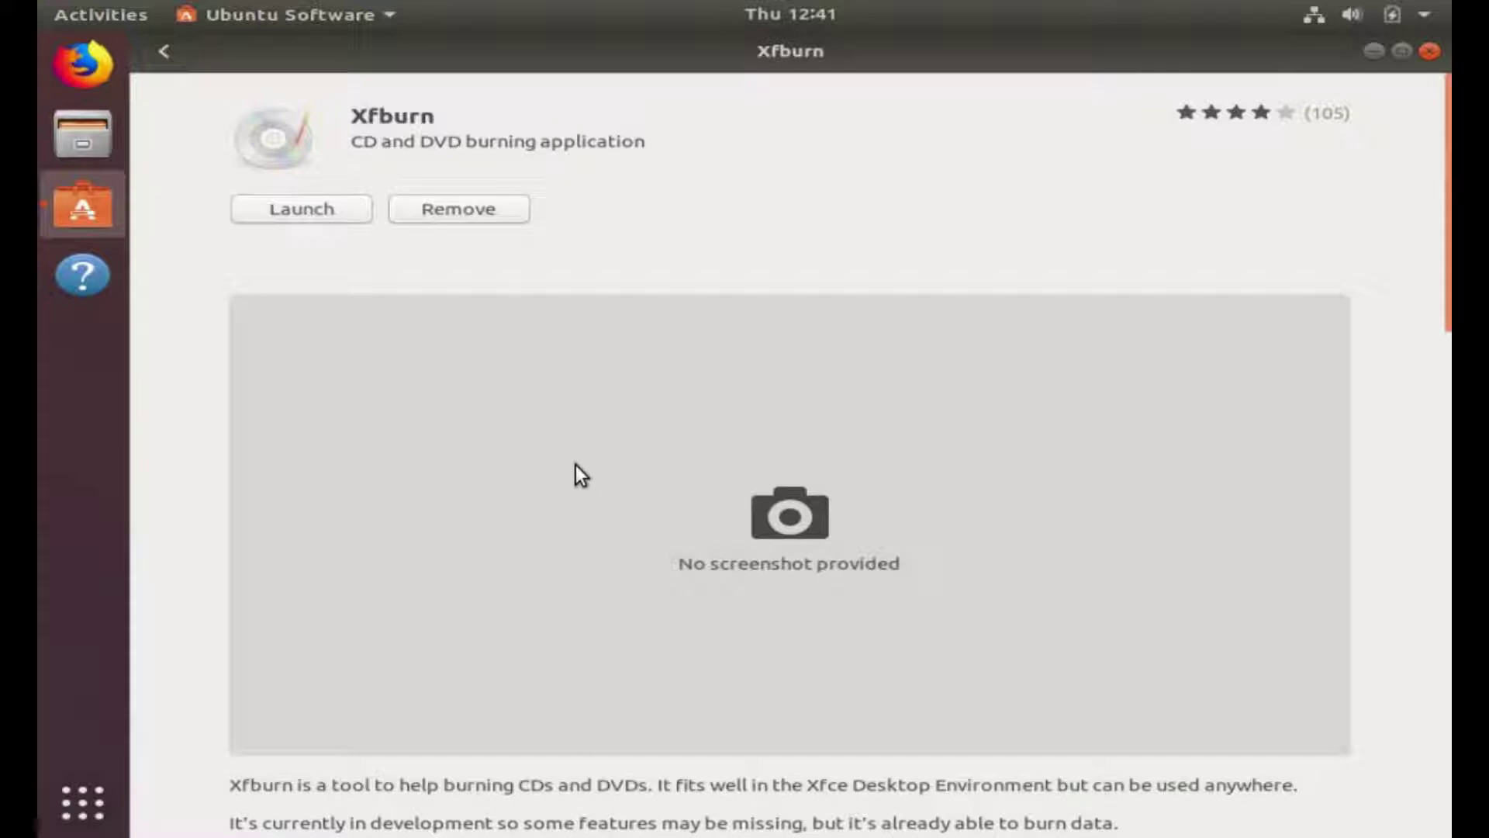
click(1431, 52)
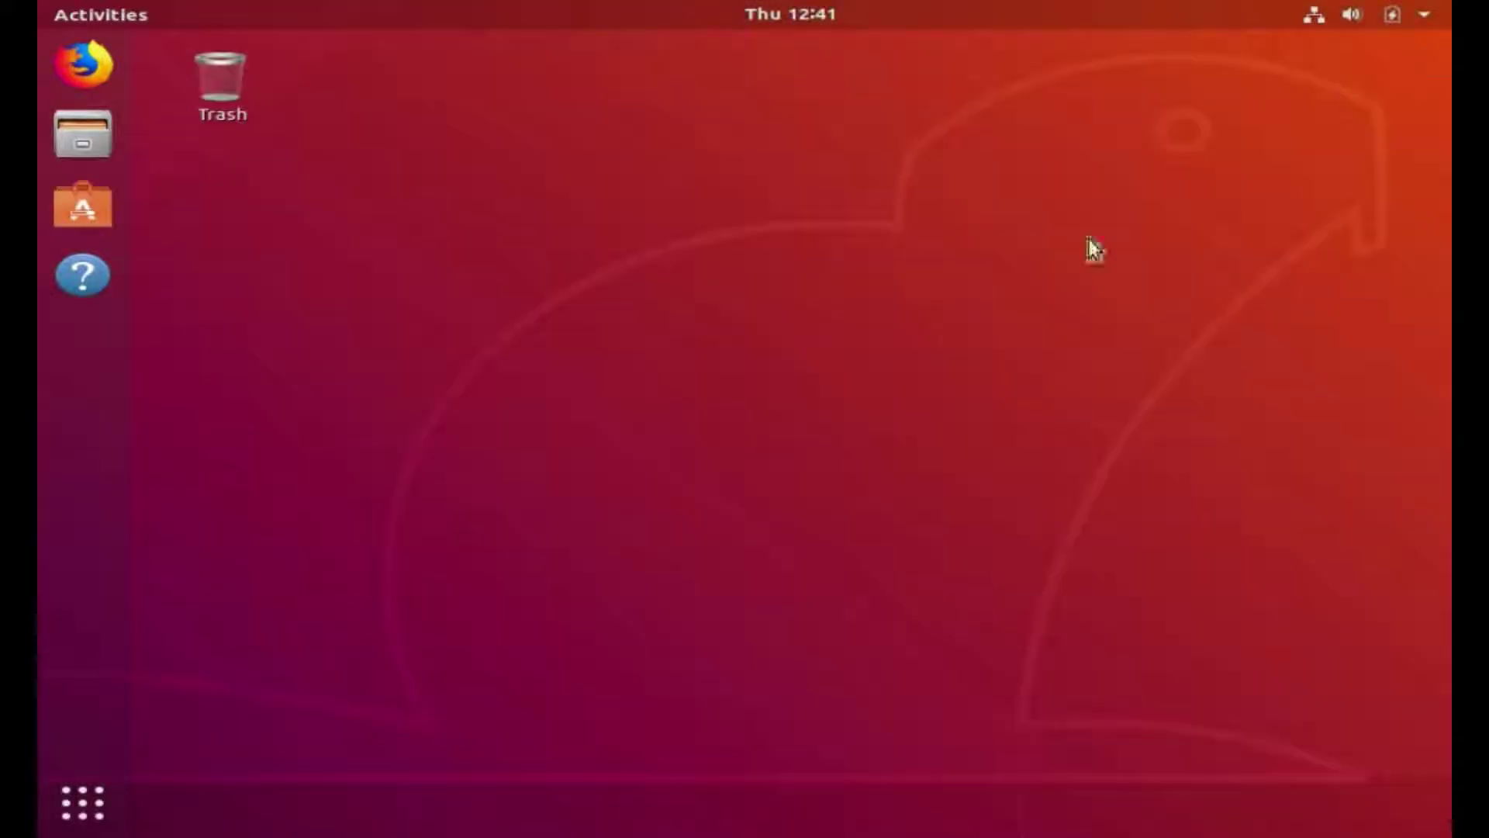
Launch Xfburn from the application search
click(69, 819)
text(xfl)
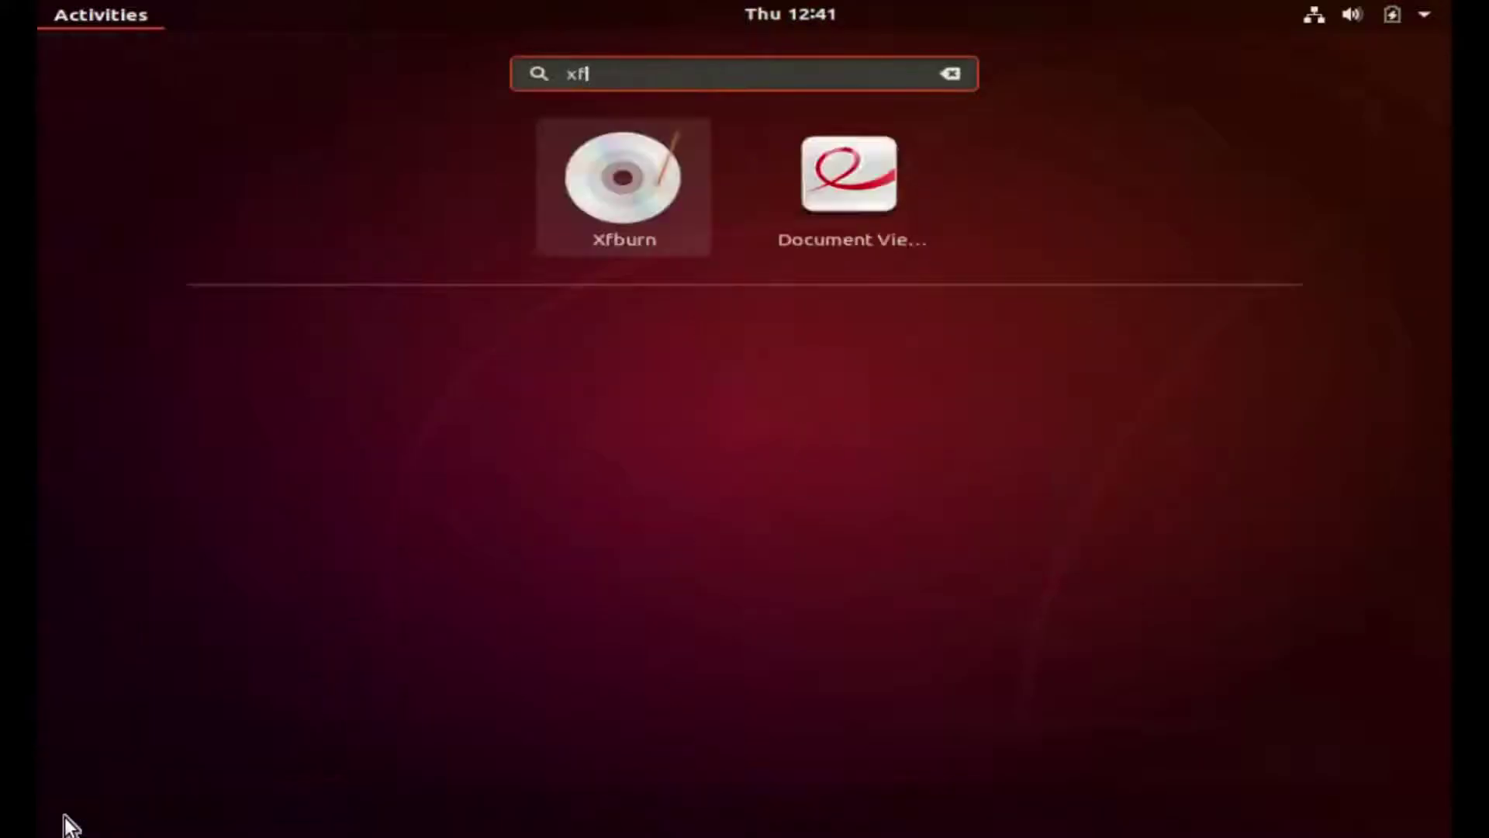
text(b)
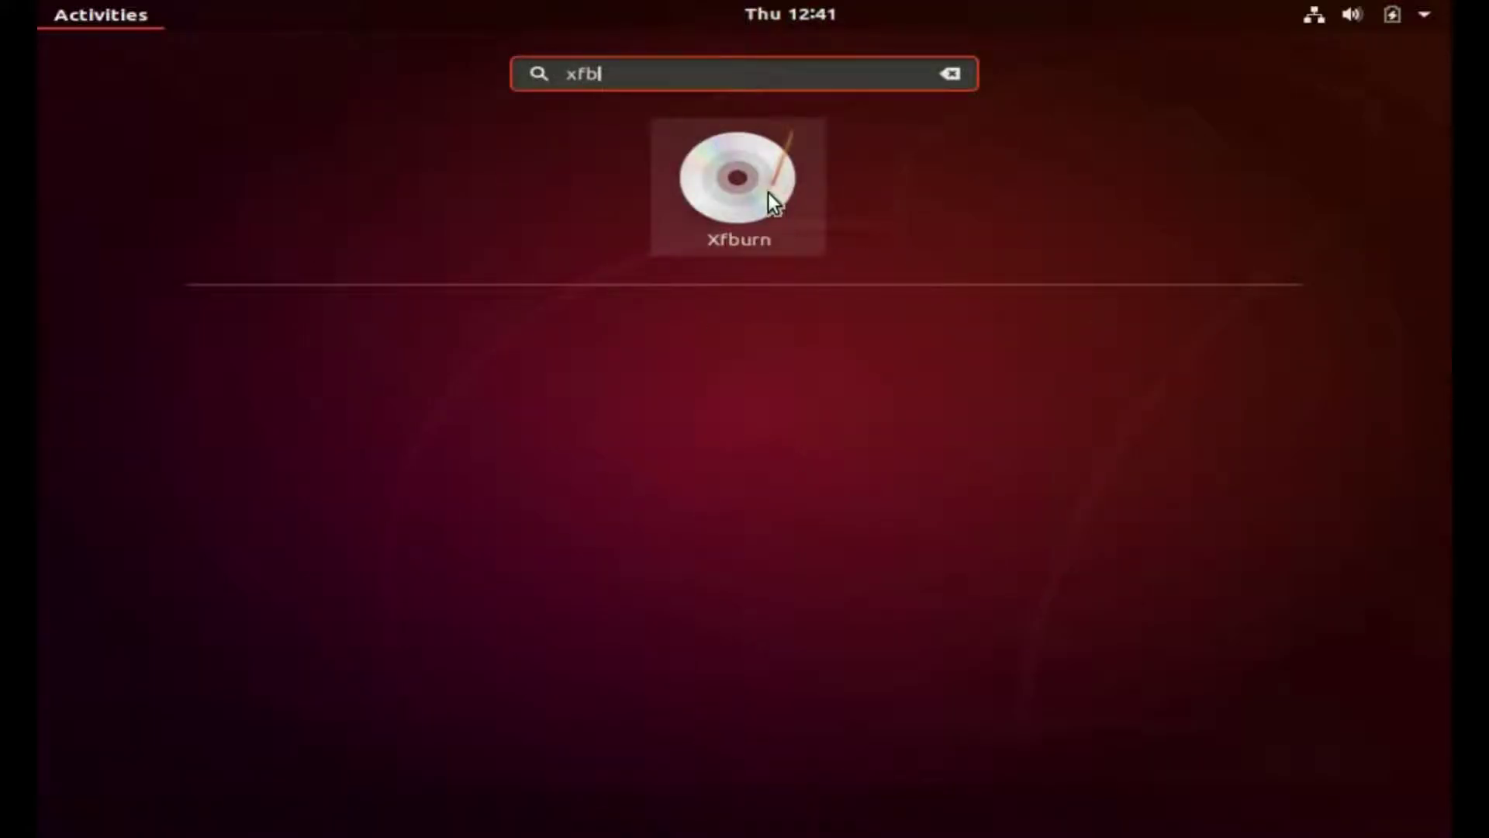
click(768, 192)
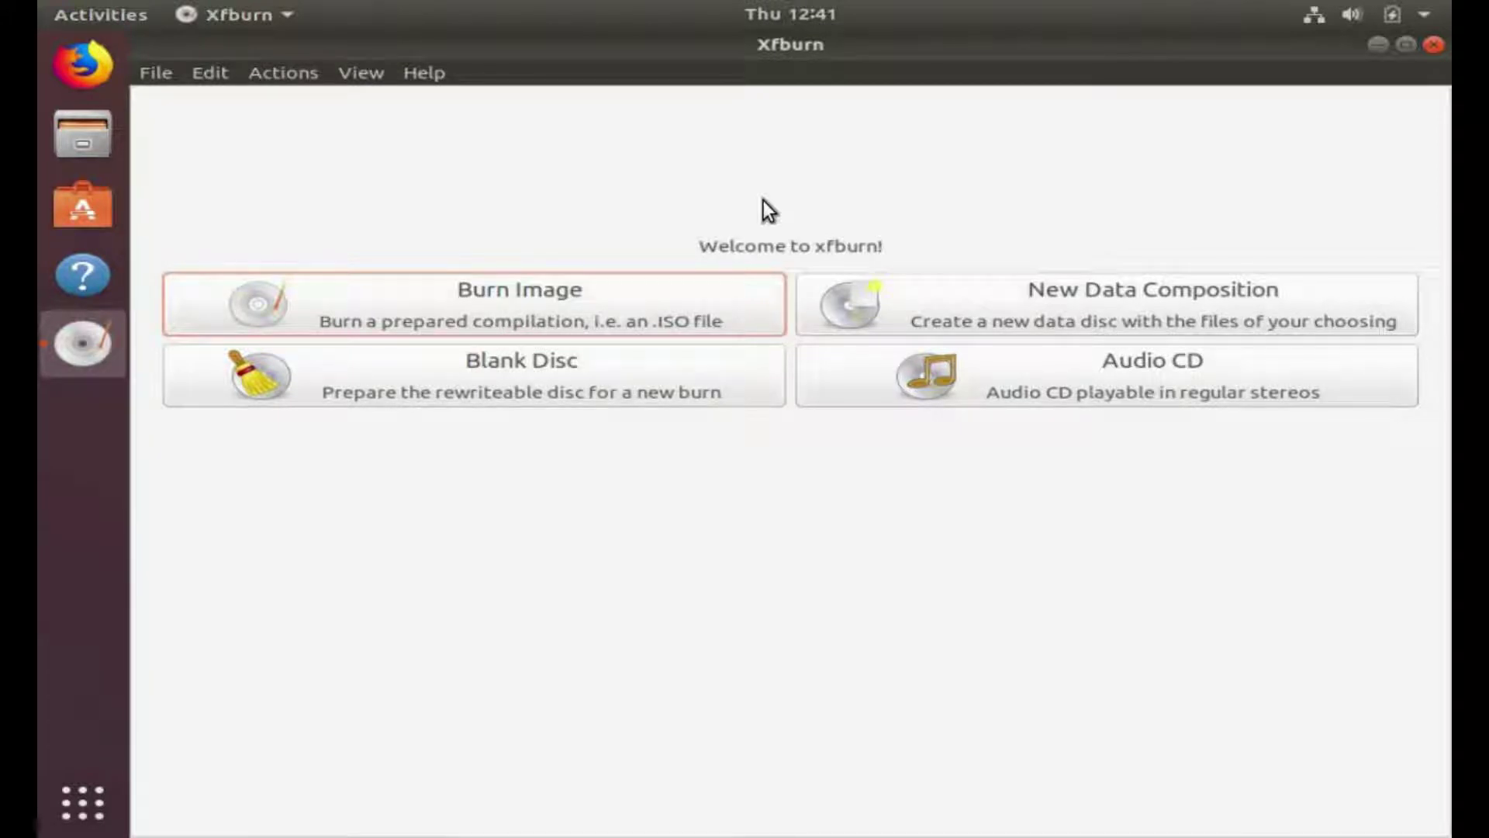
In Burn Image, choose linuxmint-19.1-cinnamon-64bit.iso from Downloads as the image to burn
click(527, 303)
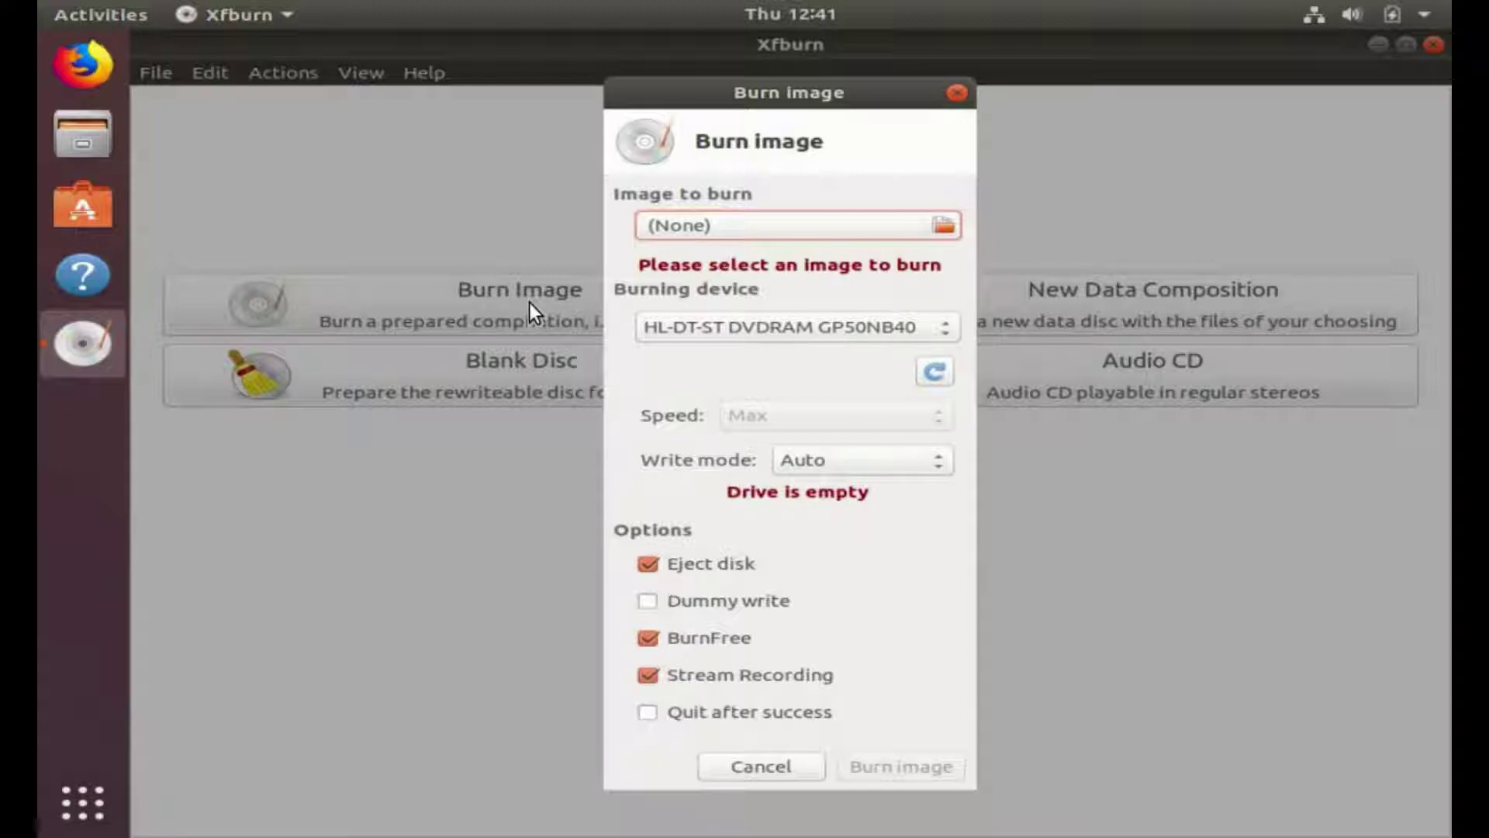
click(940, 225)
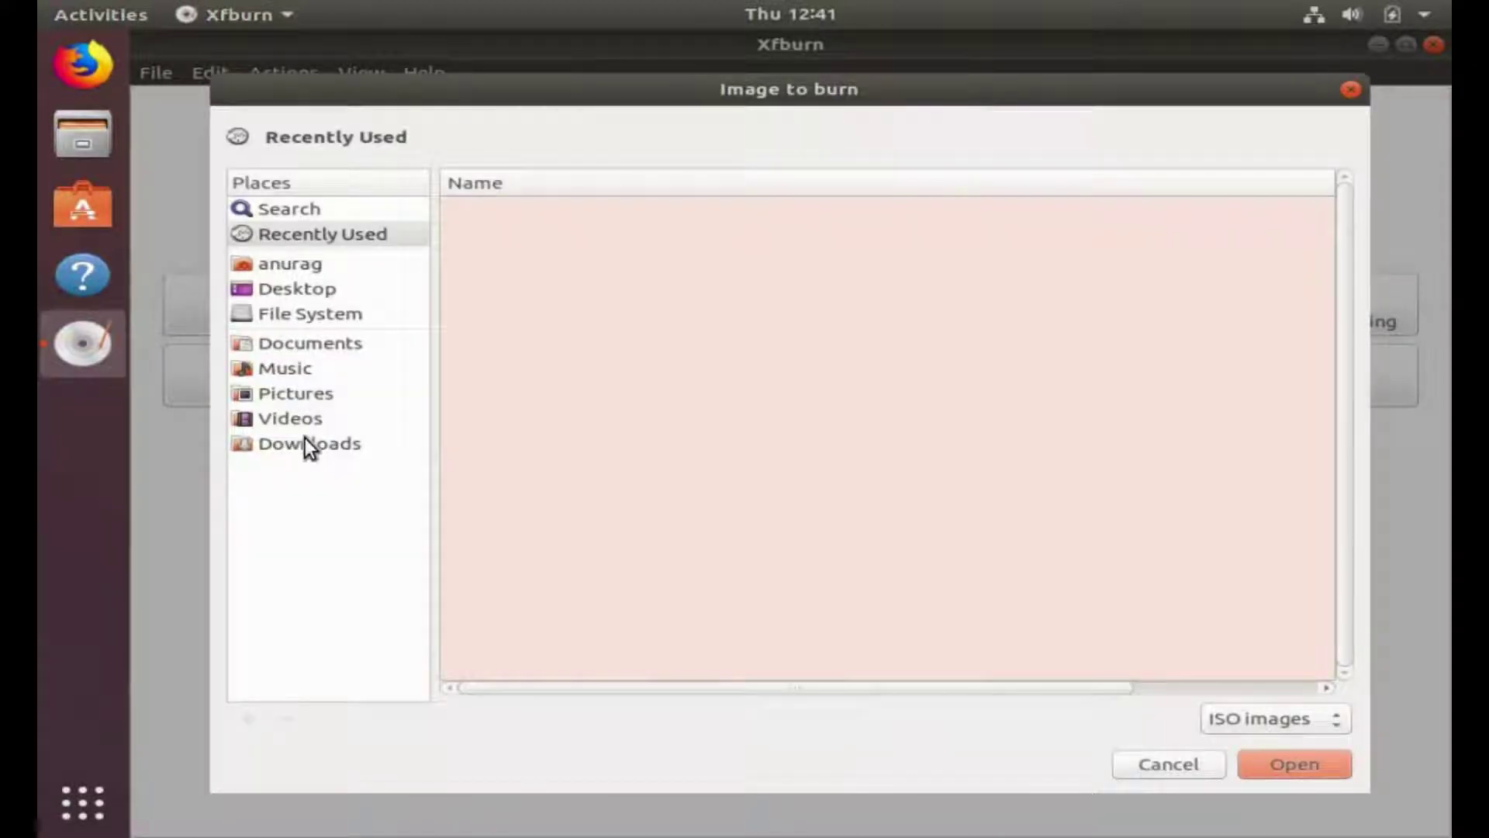
click(306, 441)
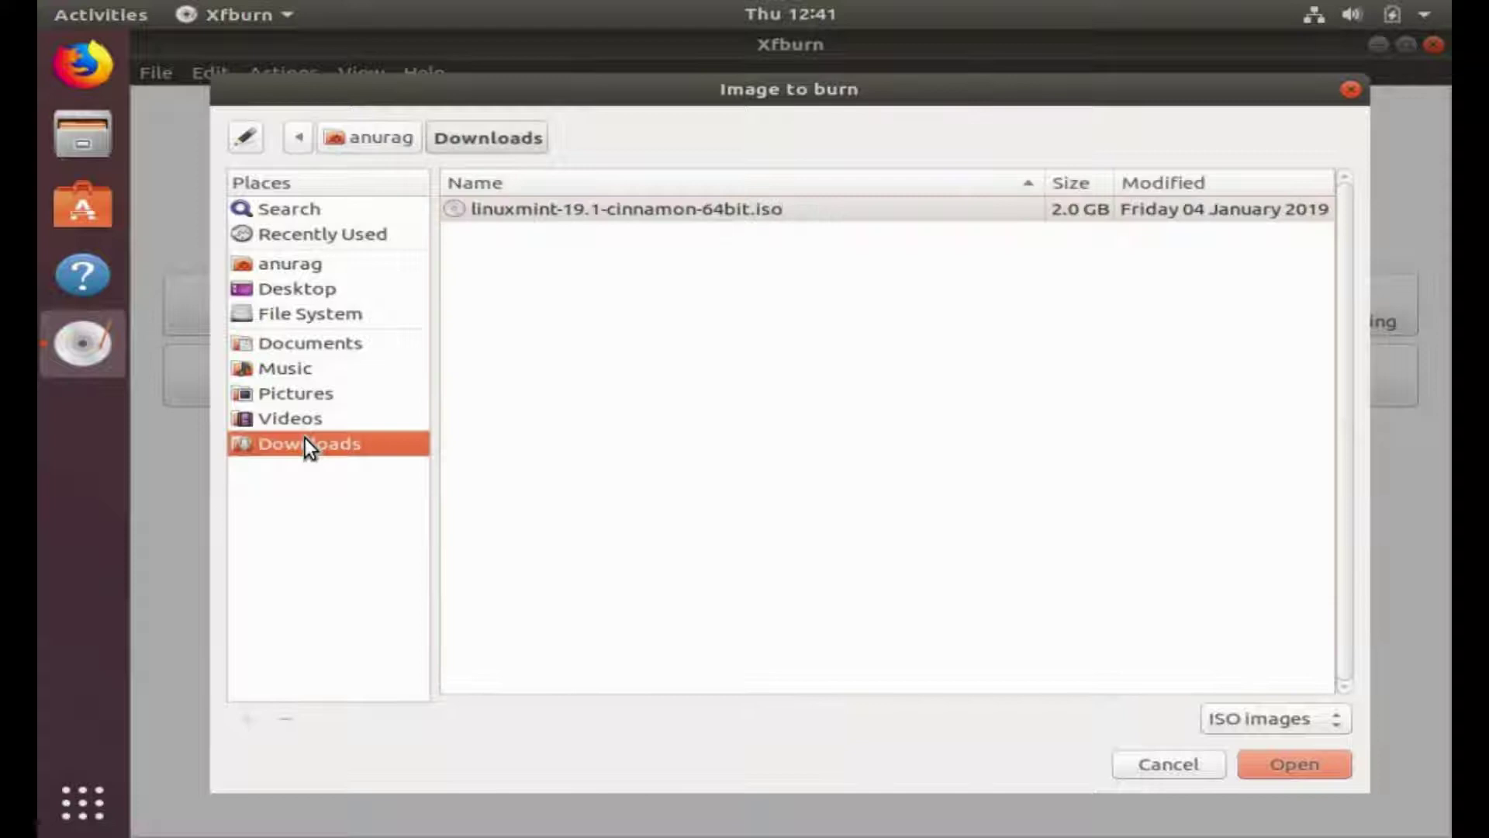
click(596, 208)
click(1295, 766)
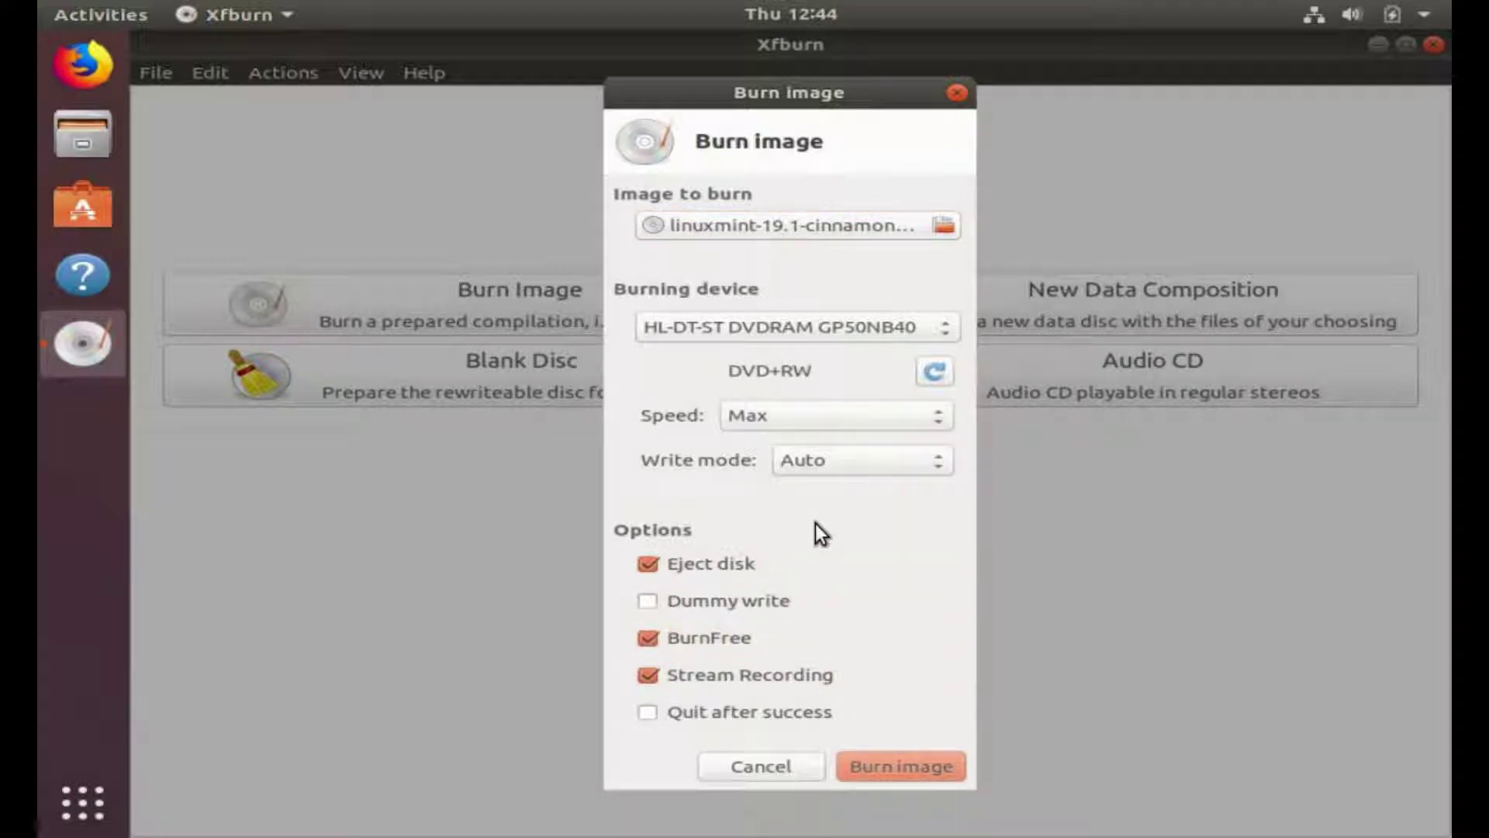
Burn the Linux Mint ISO to the DVD+RW and close the completed progress window
click(881, 766)
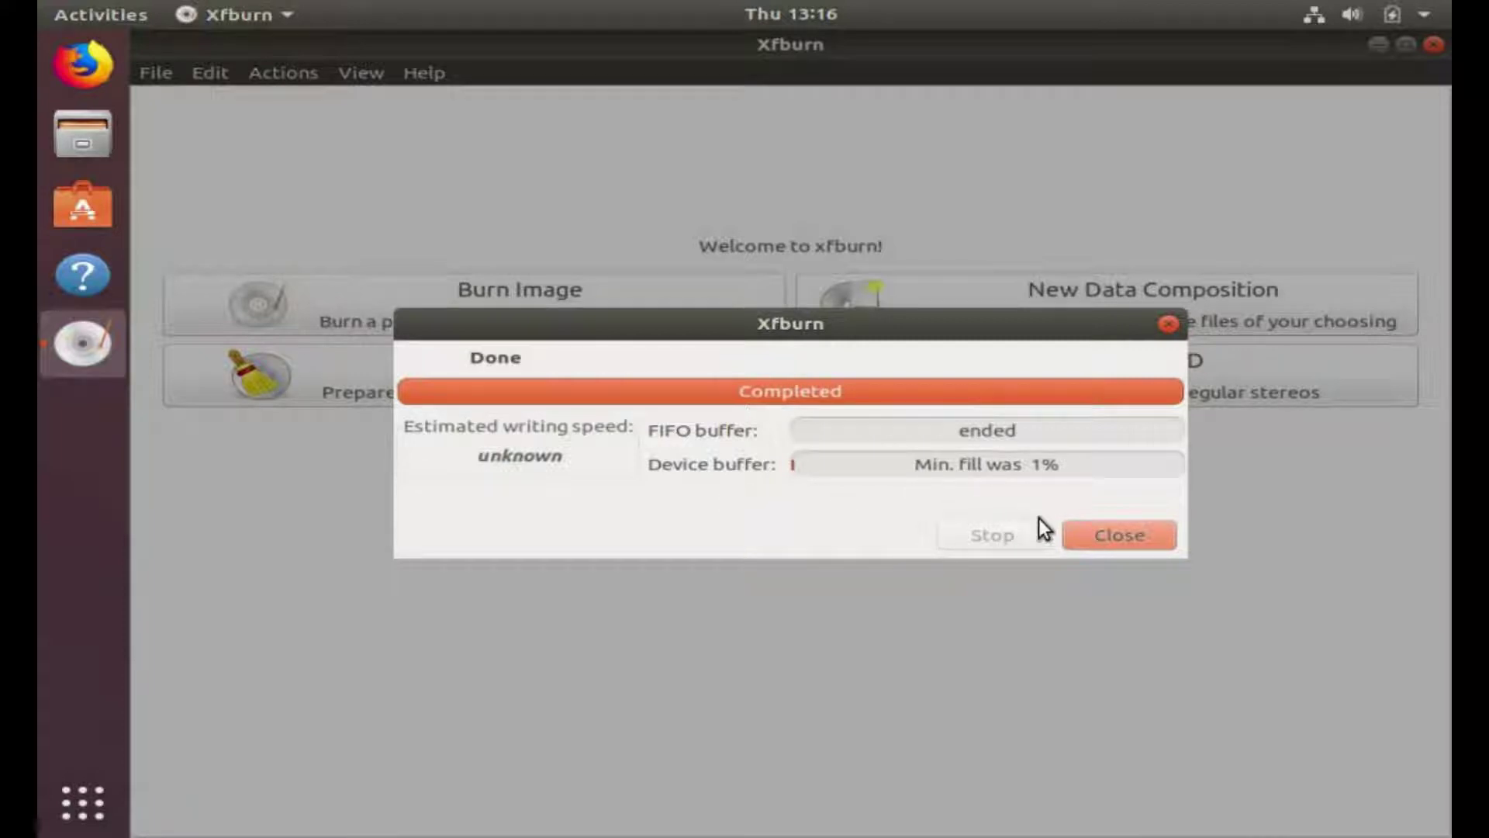
click(1107, 541)
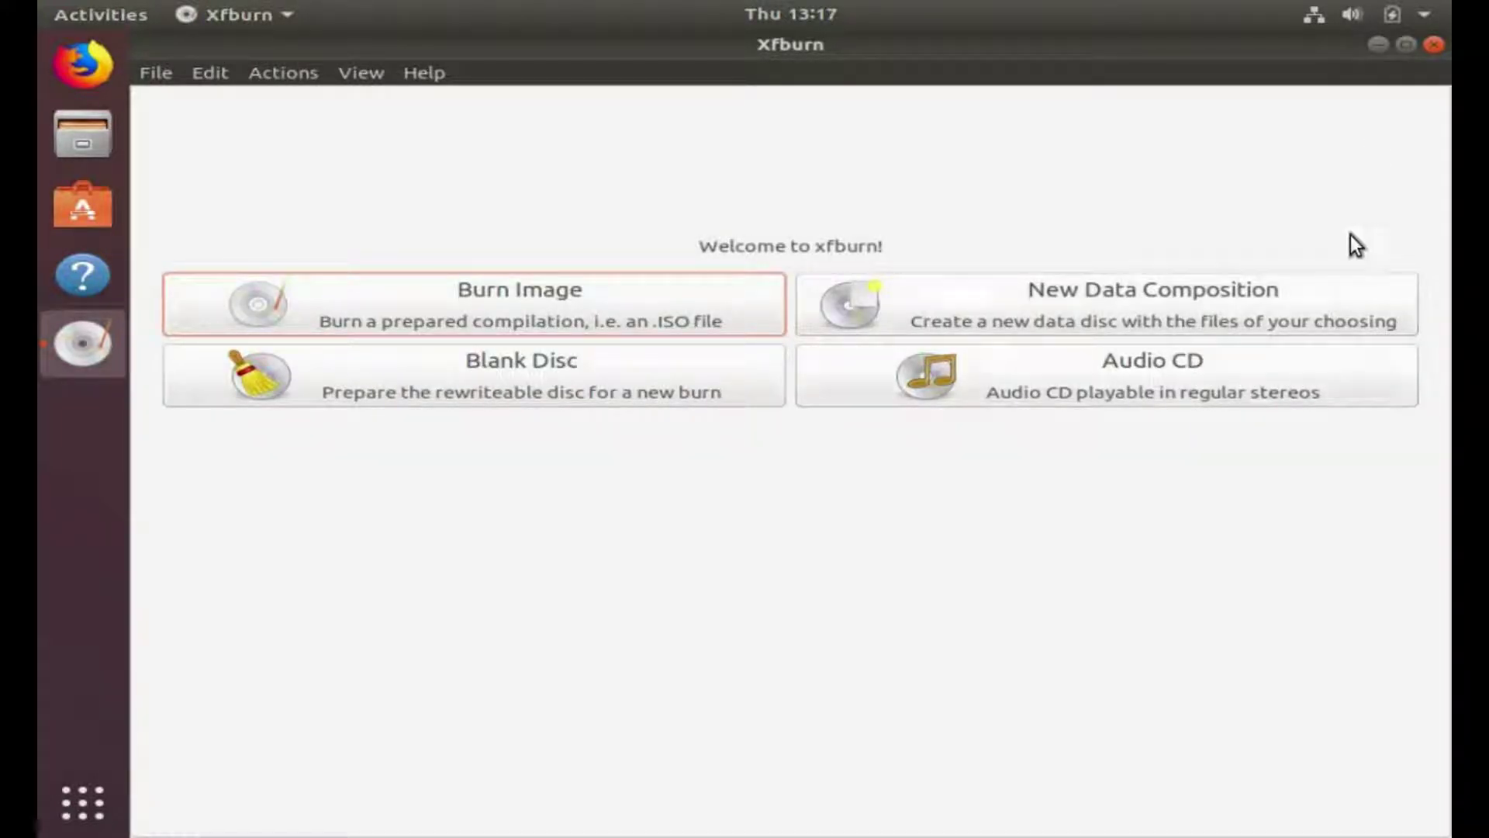
Close Xfburn so the burned Mint DVD mounts on the desktop
click(1428, 51)
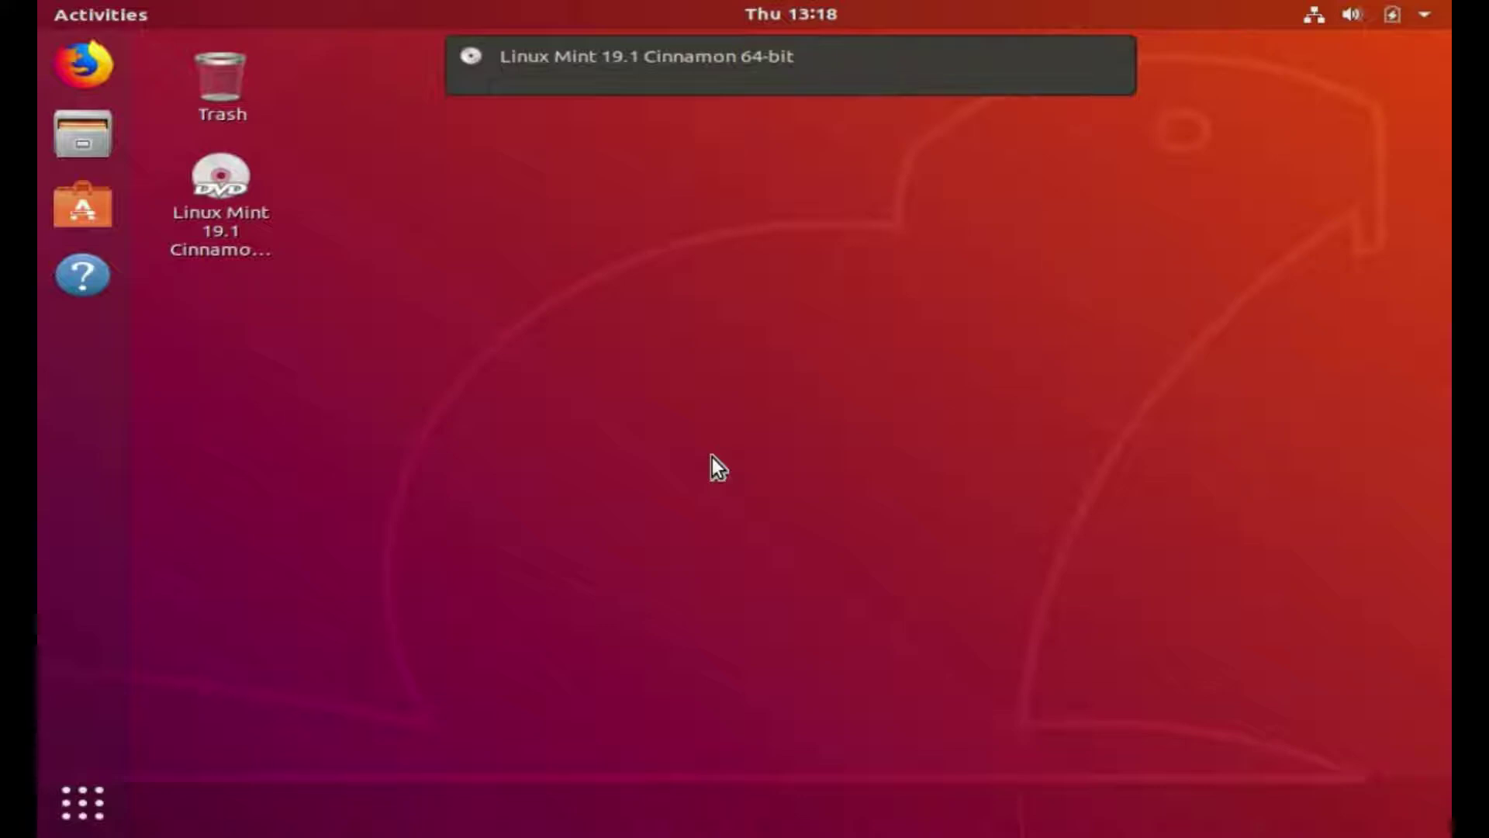
Restart Ubuntu using the Restart option in the system menu's power dialog
click(234, 247)
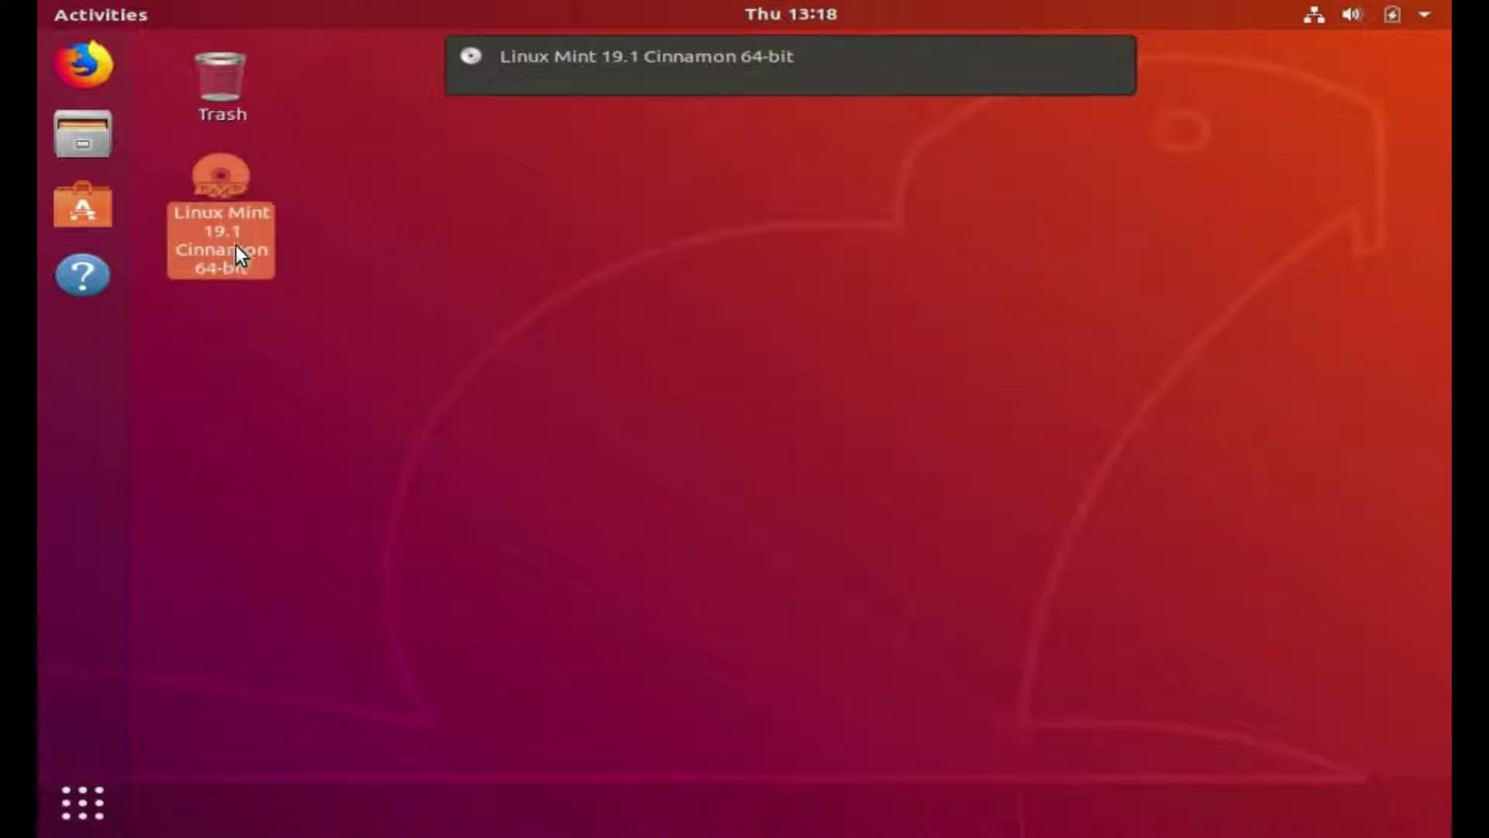
click(389, 272)
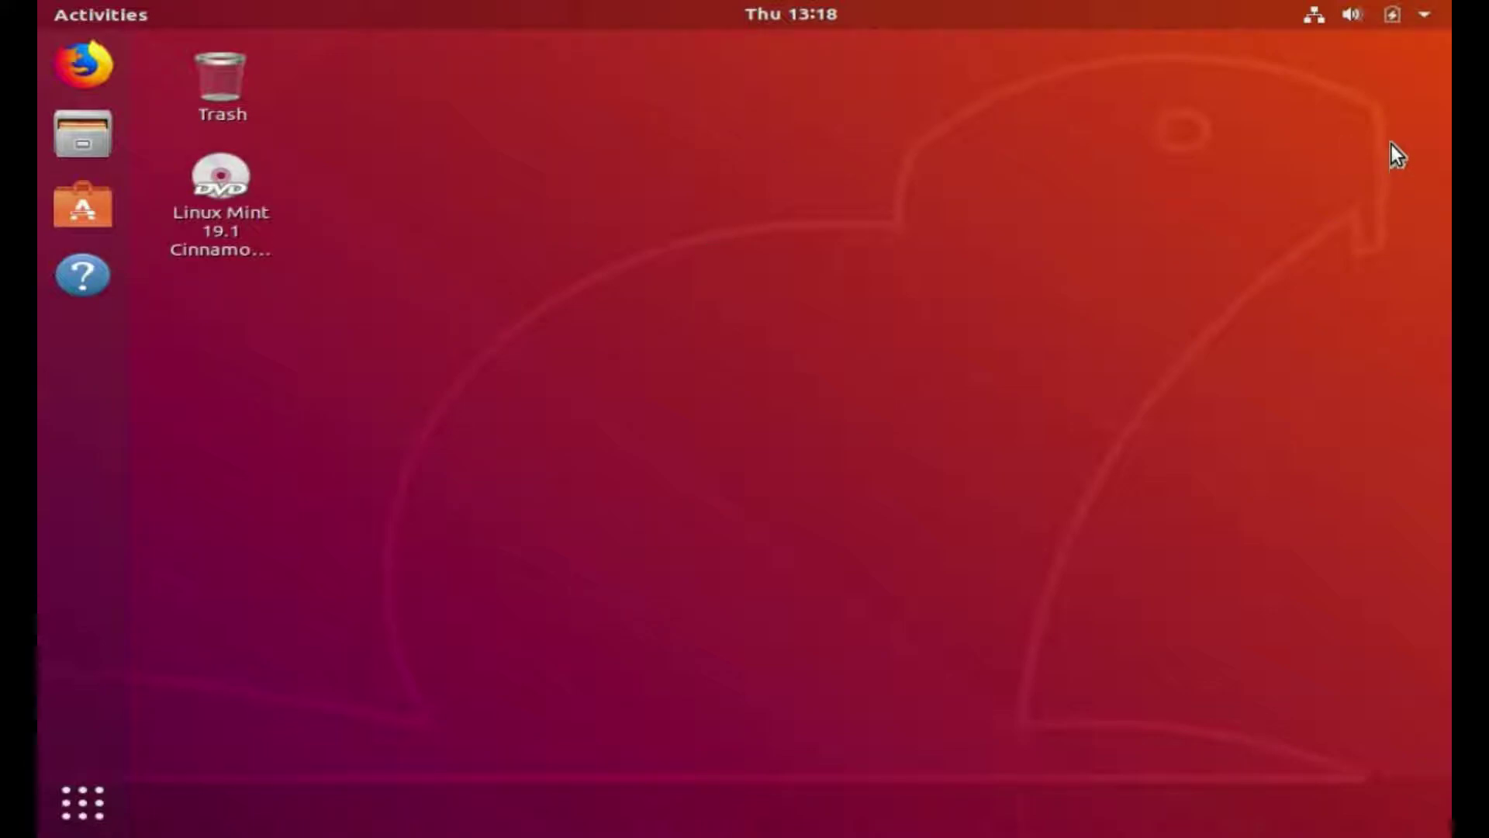
click(1424, 16)
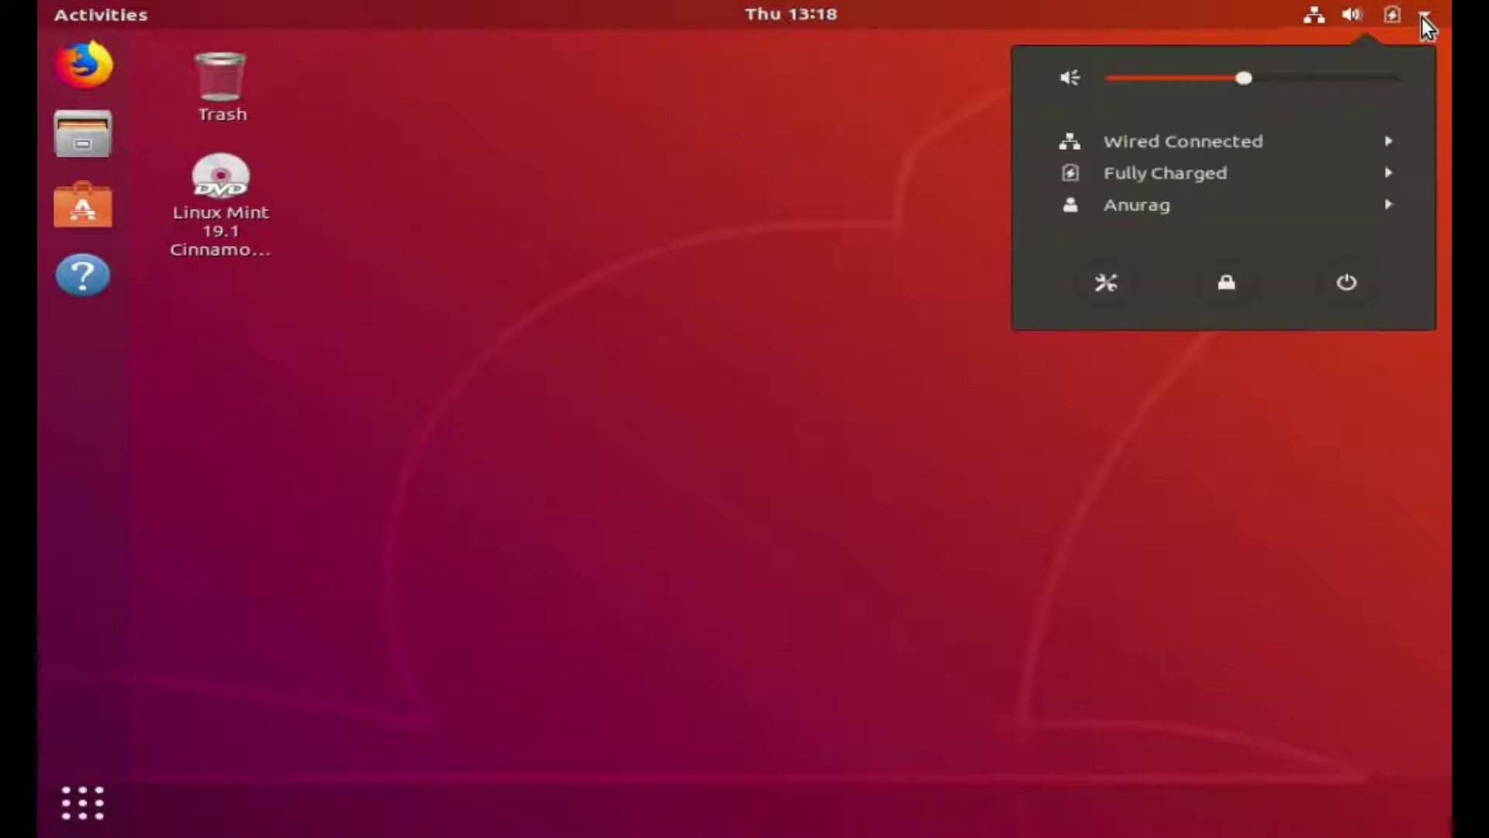
click(1336, 306)
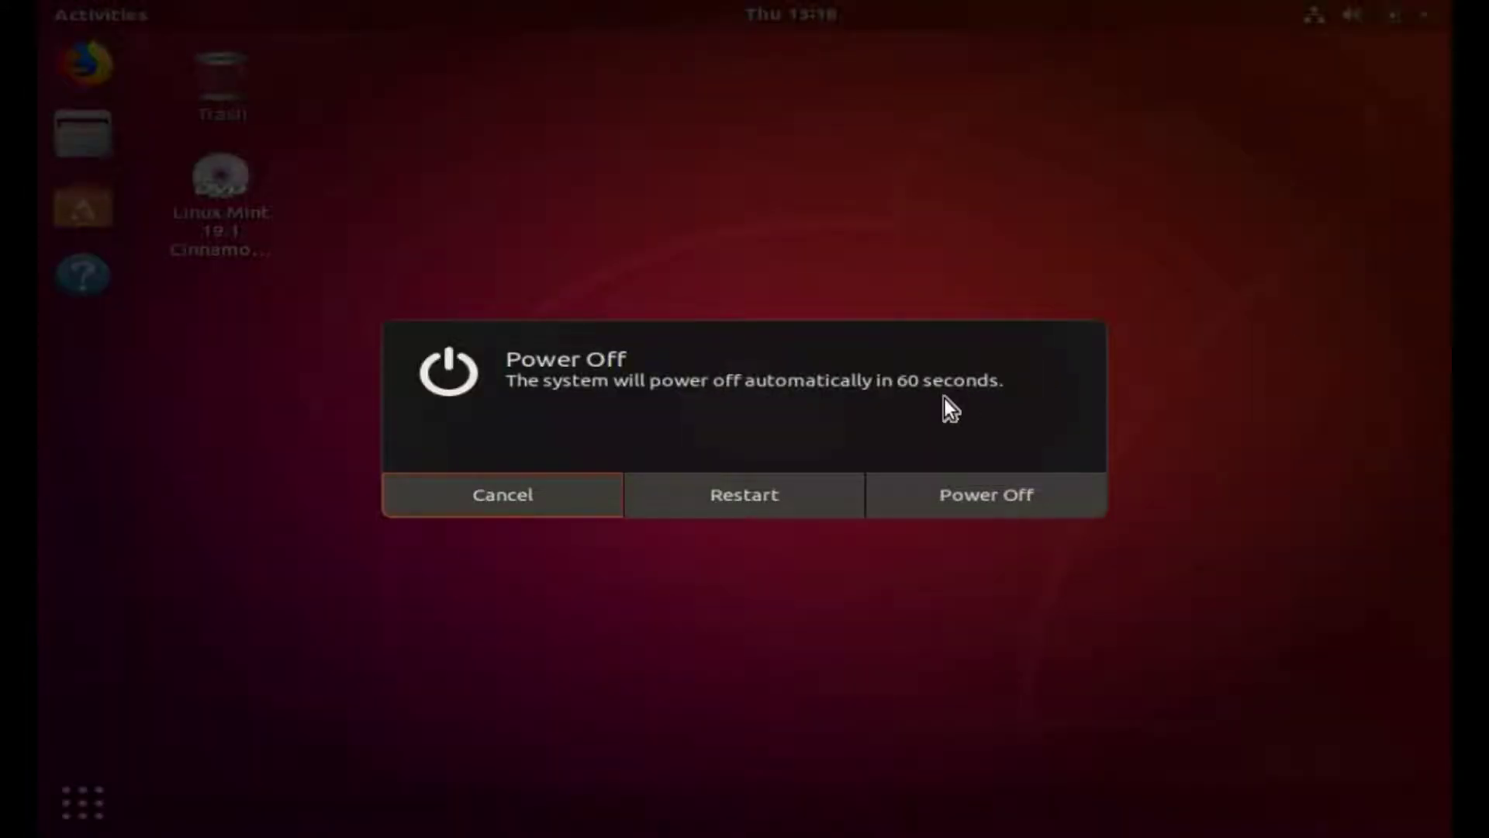
click(792, 490)
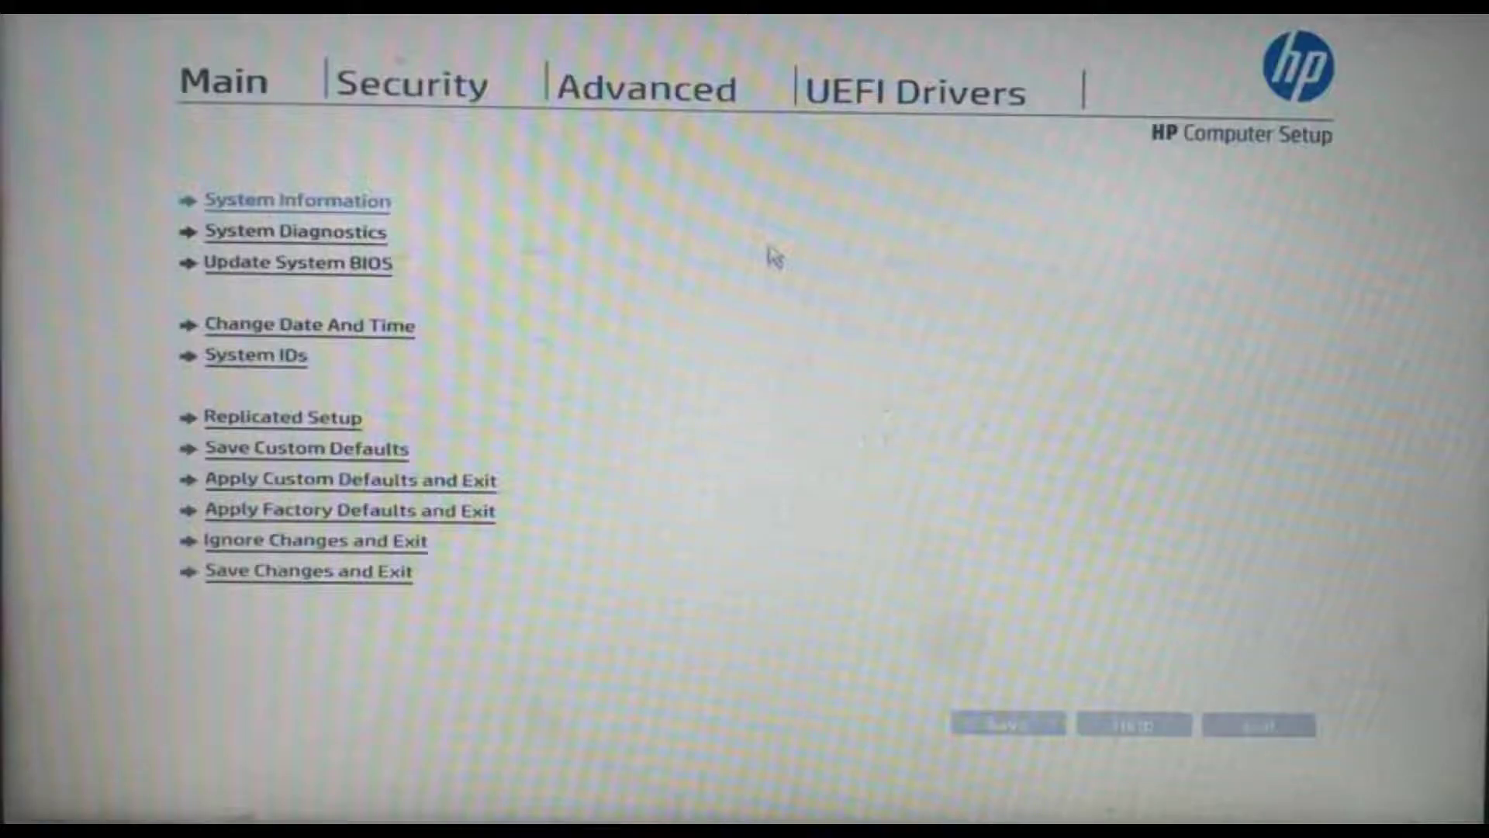
Enable booting from CD-ROM and USB storage devices in the advanced boot options
click(633, 103)
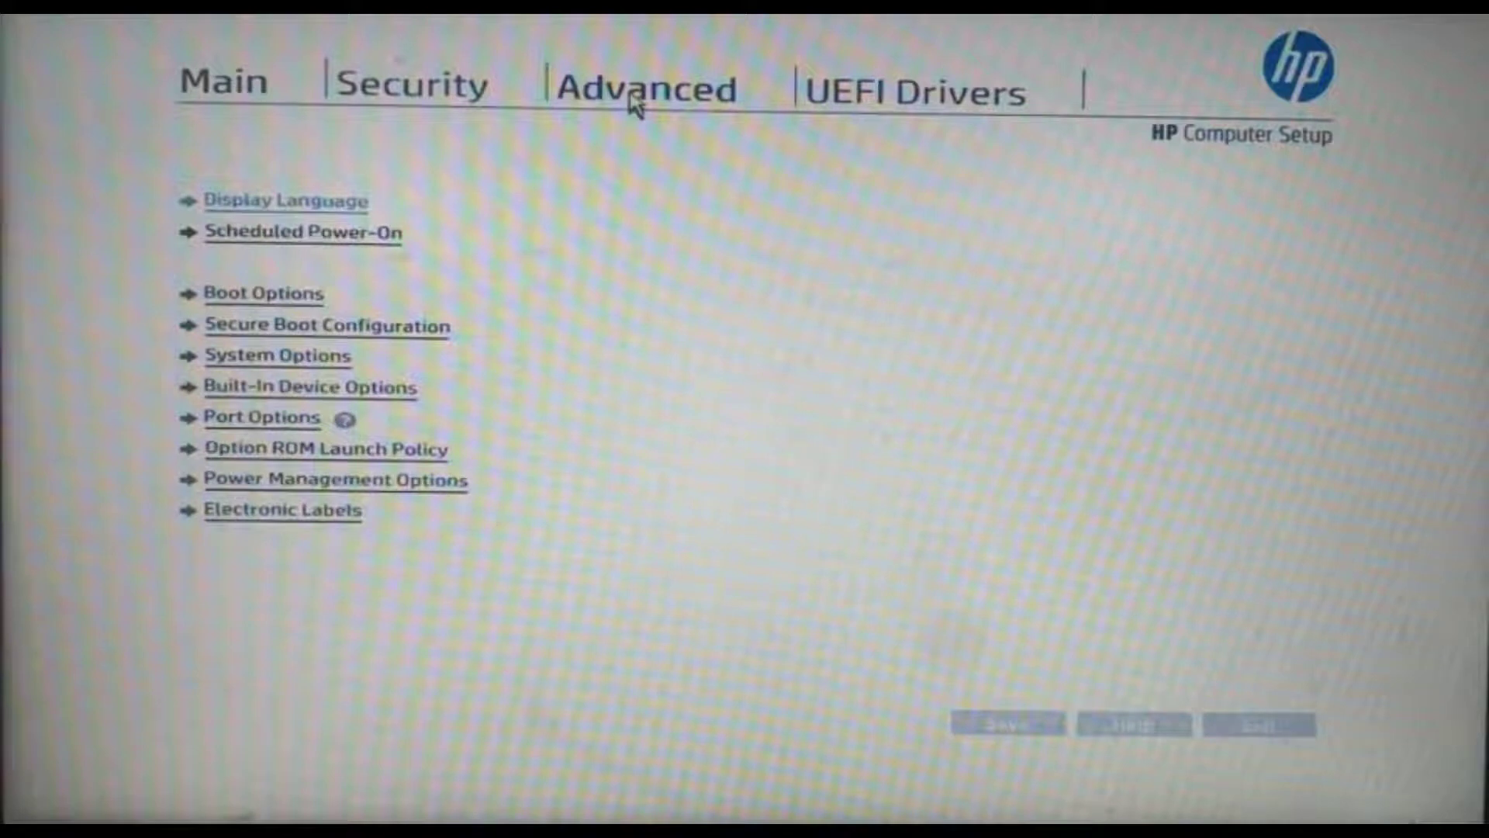
click(264, 301)
click(257, 358)
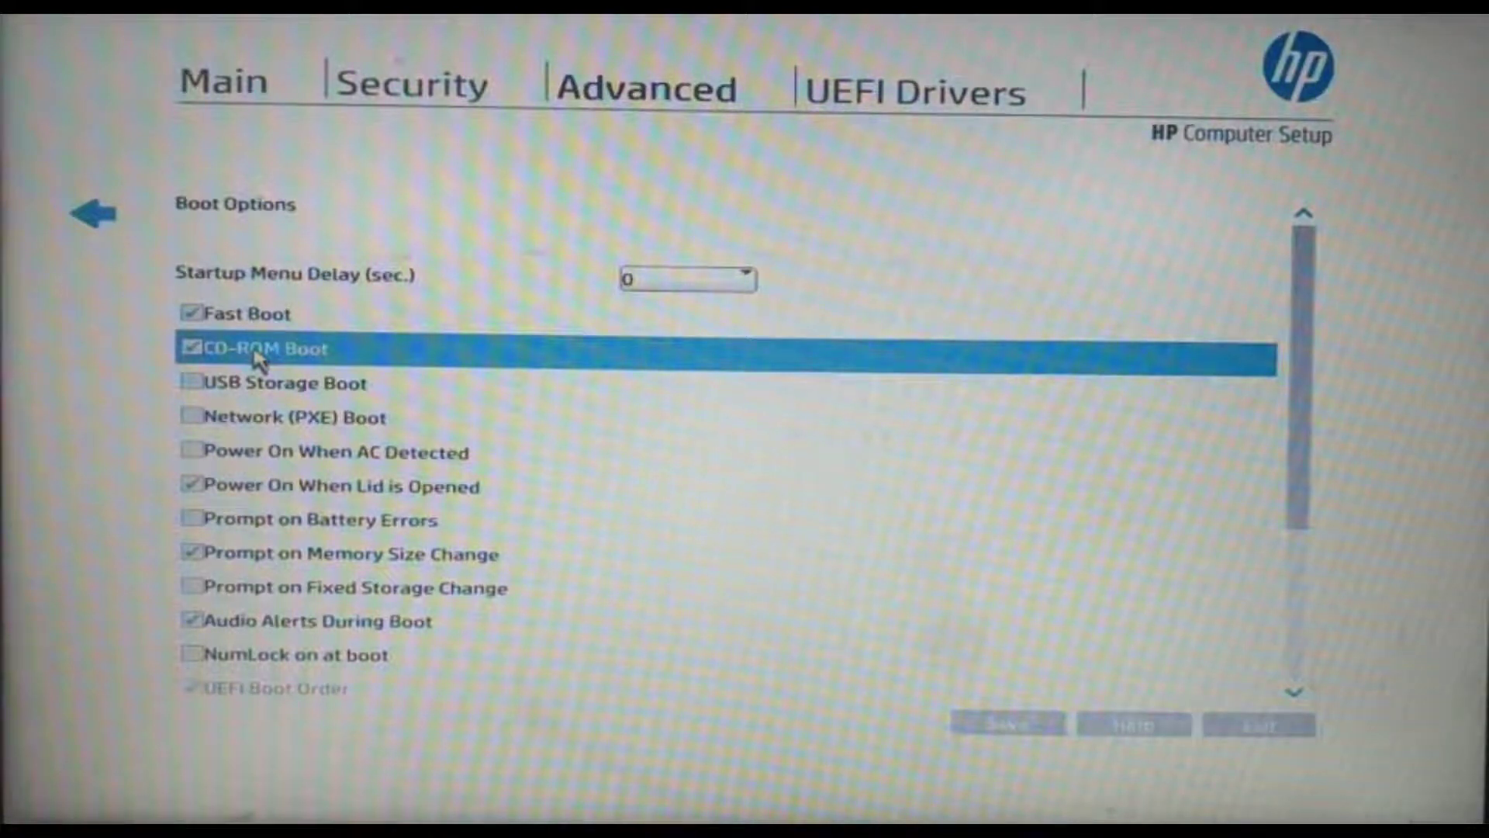
click(245, 386)
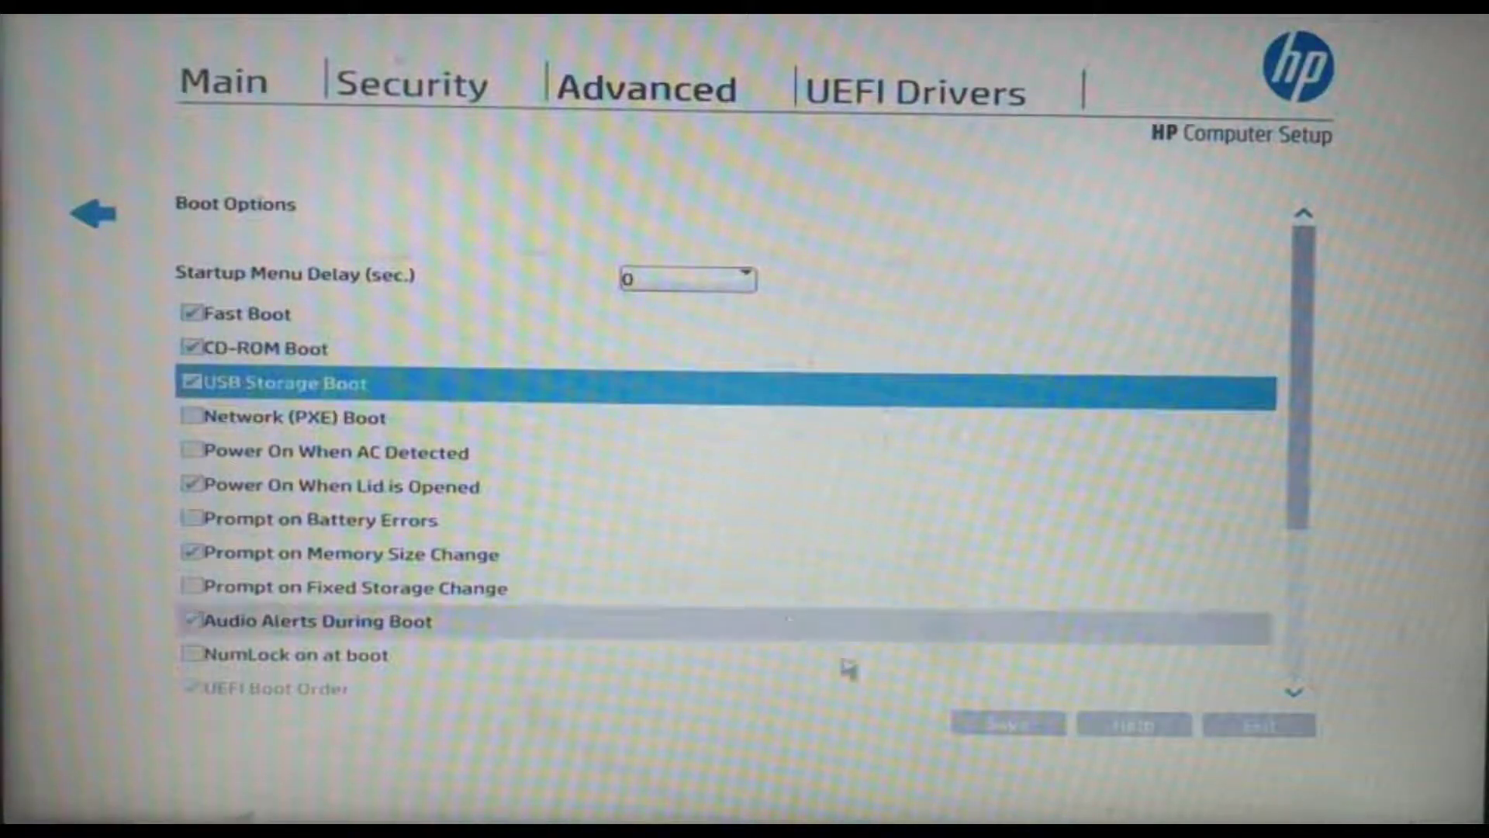
Save the boot option changes and exit HP Computer Setup
click(1013, 726)
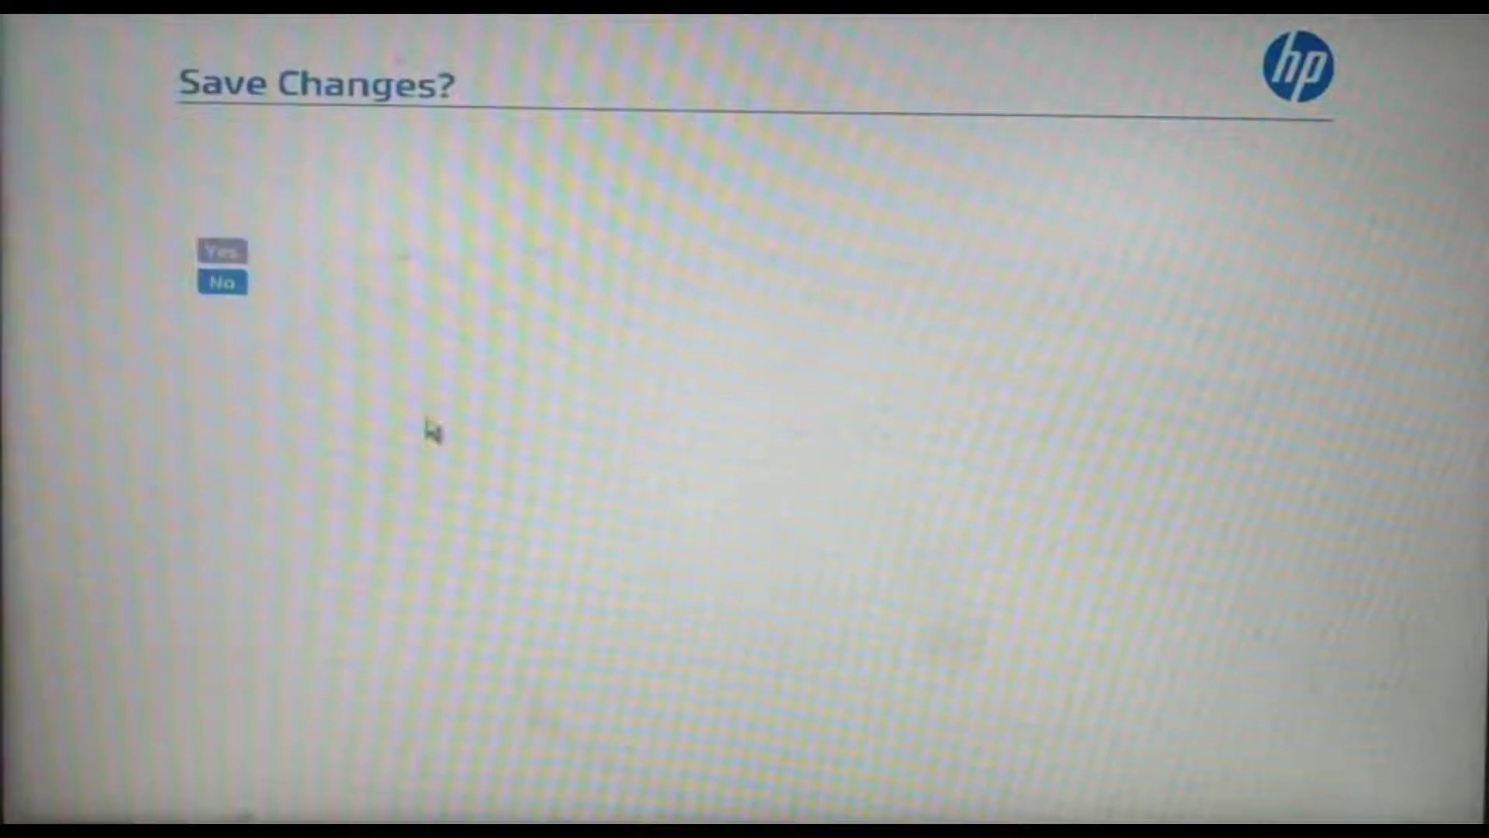
click(221, 252)
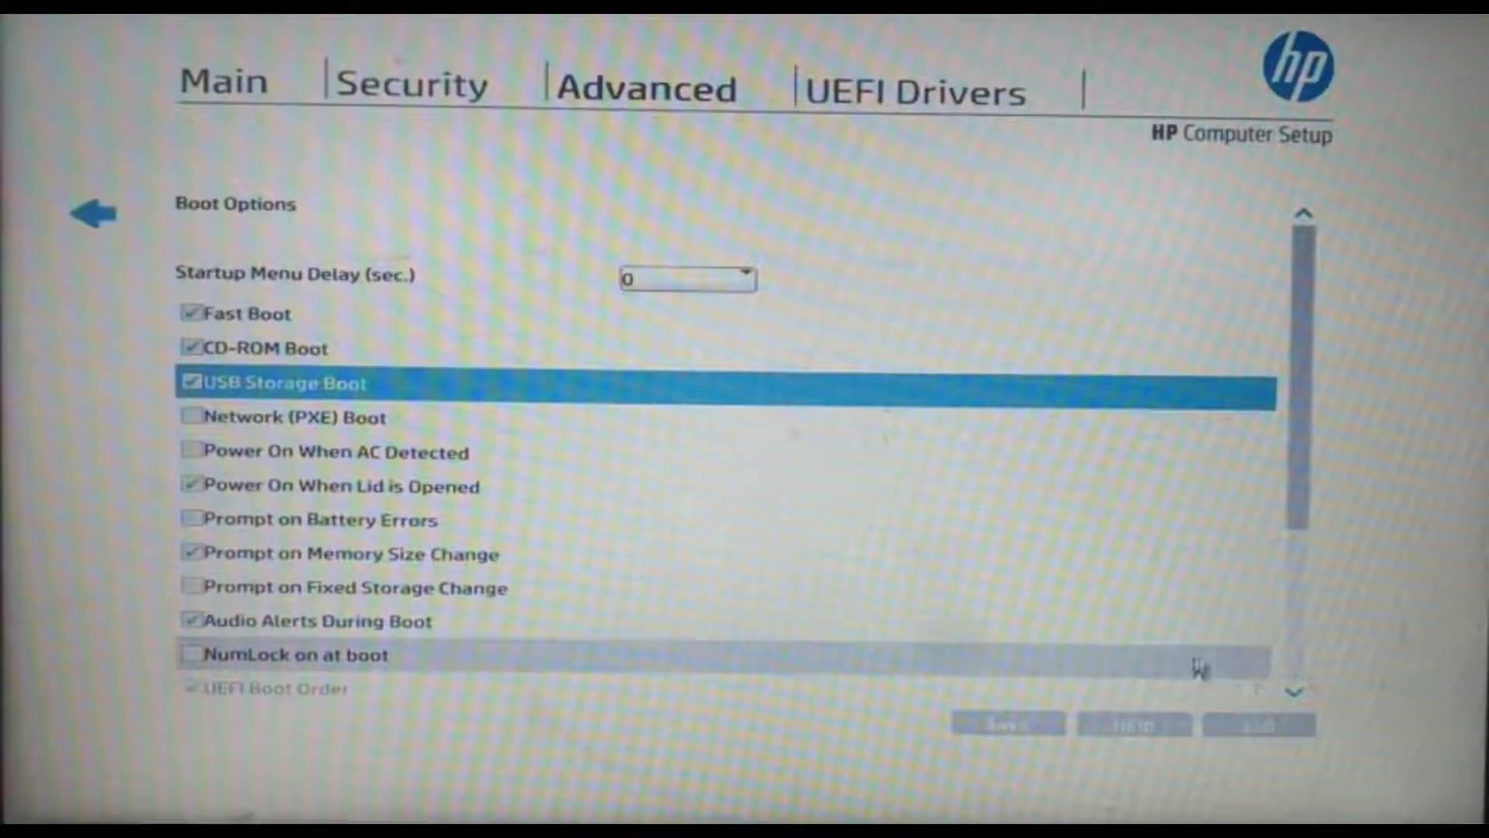
click(1258, 725)
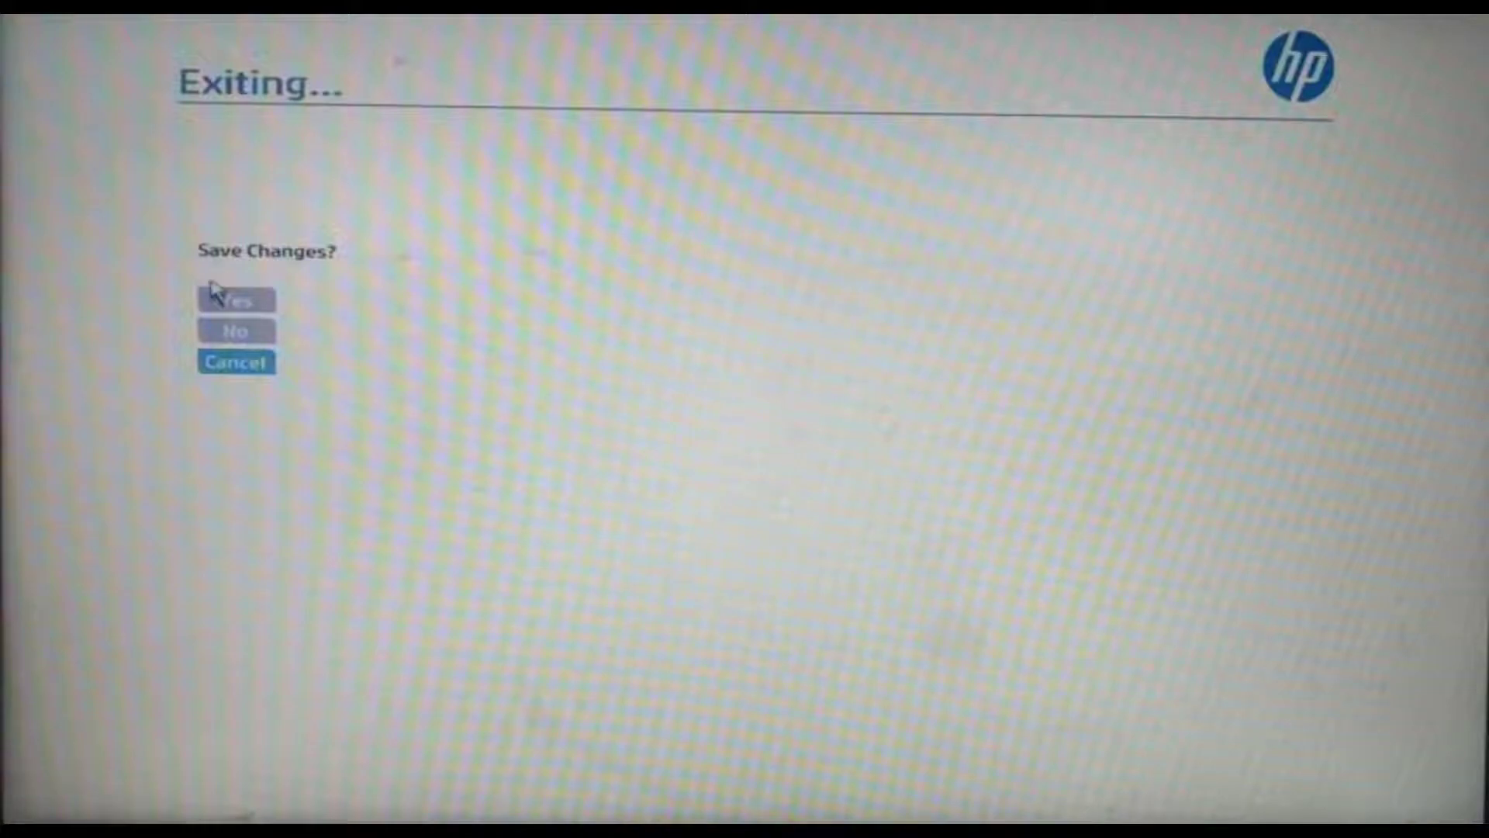
click(233, 304)
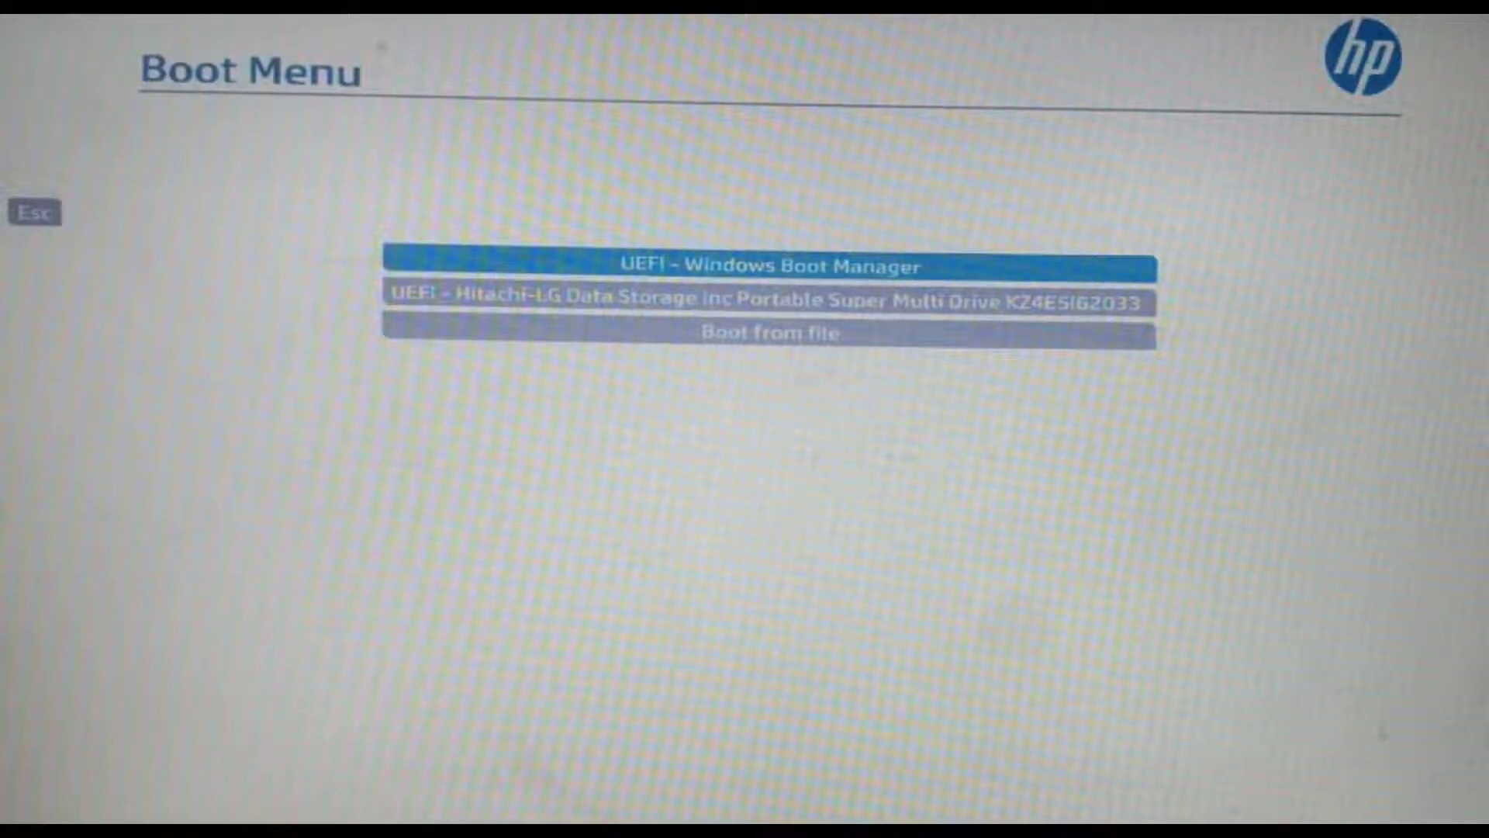
Boot from the Hitachi-LG optical drive's DVD via the HP Boot Menu
key(Down)
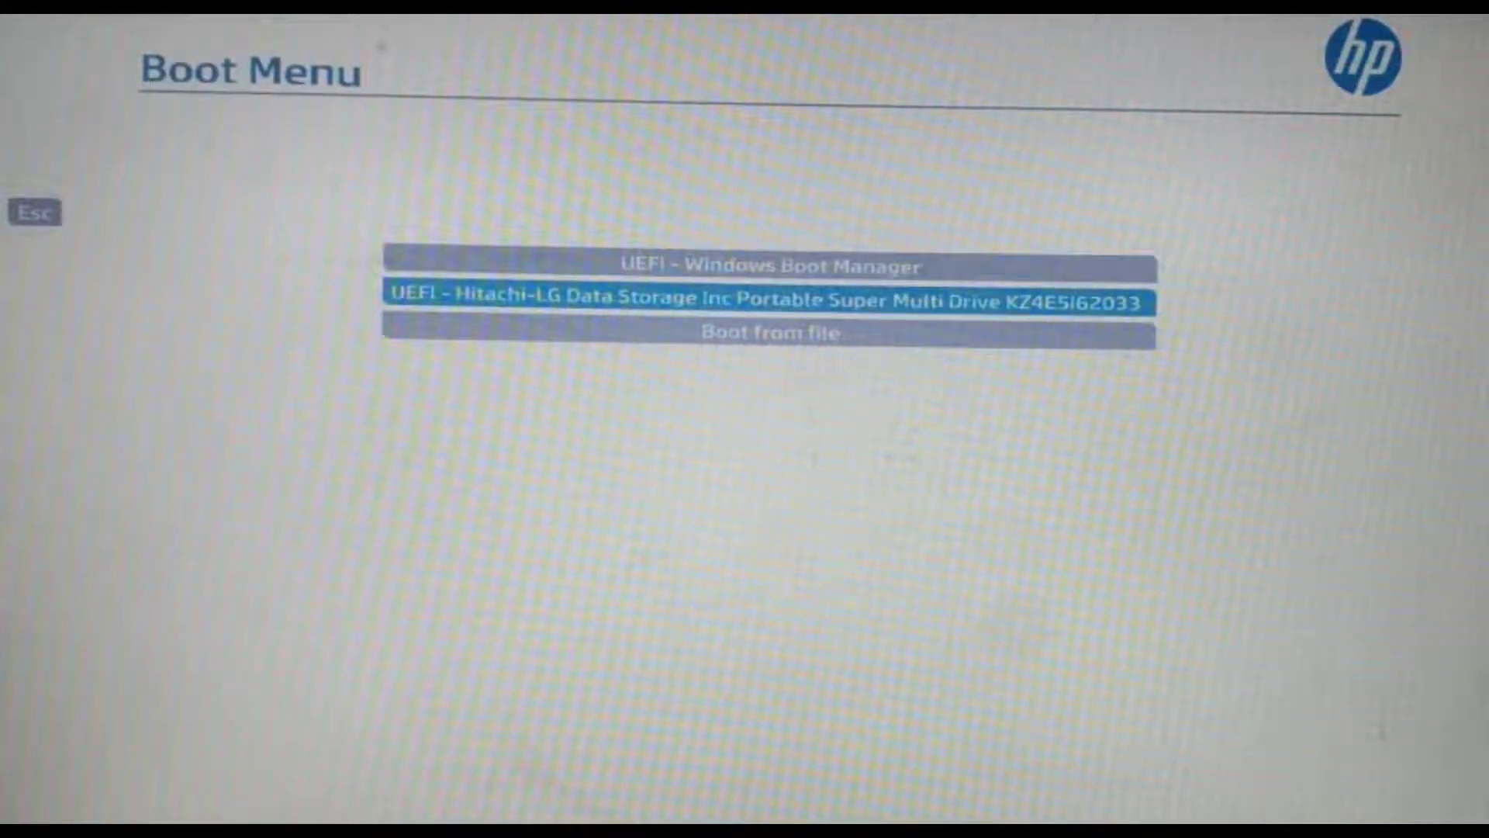
key(Return)
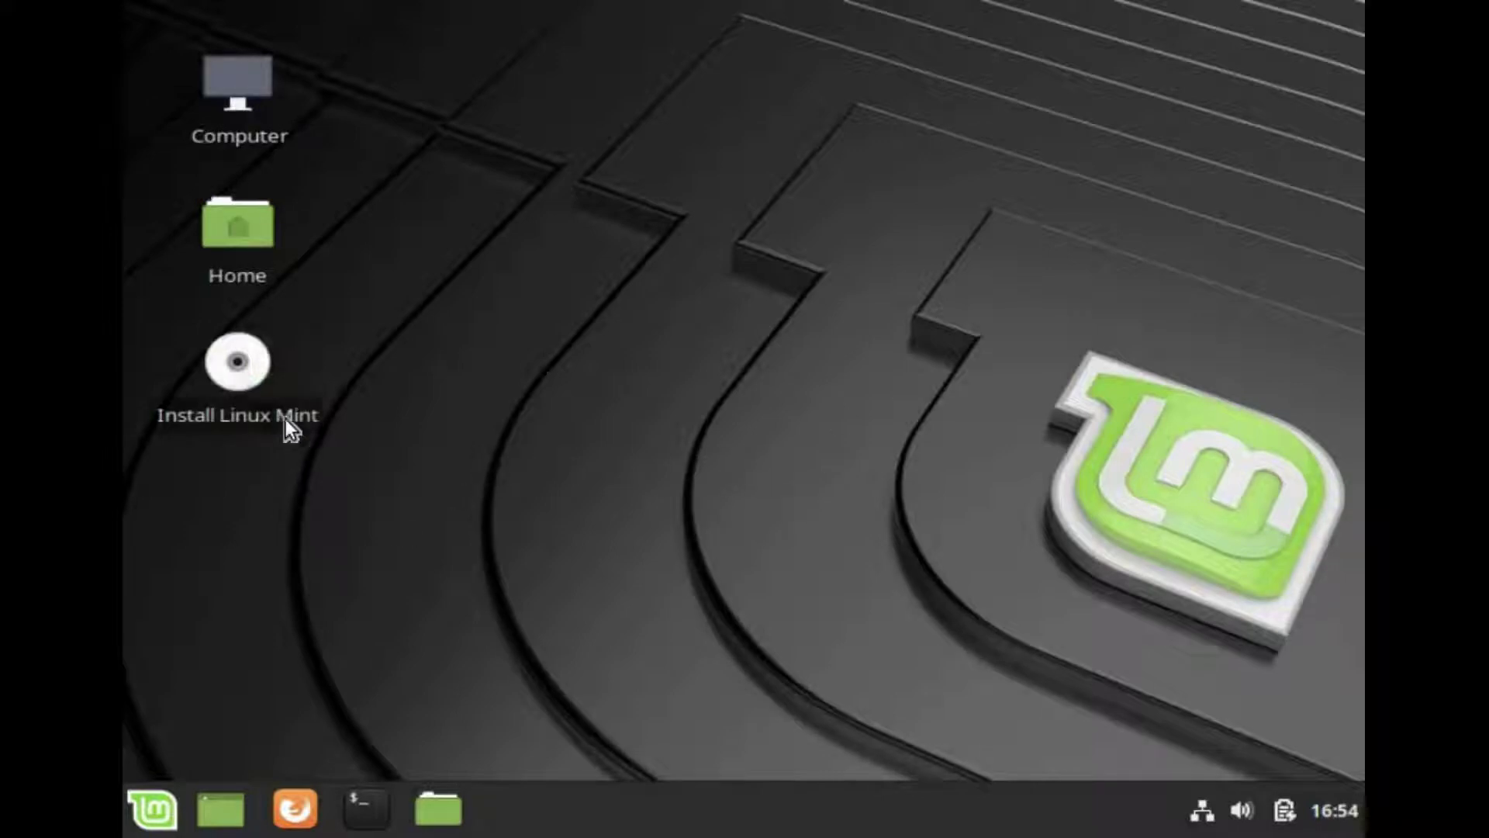
Launch the Mint installer, accepting English language, English (US) keyboard and the third-party software page
double_click(247, 376)
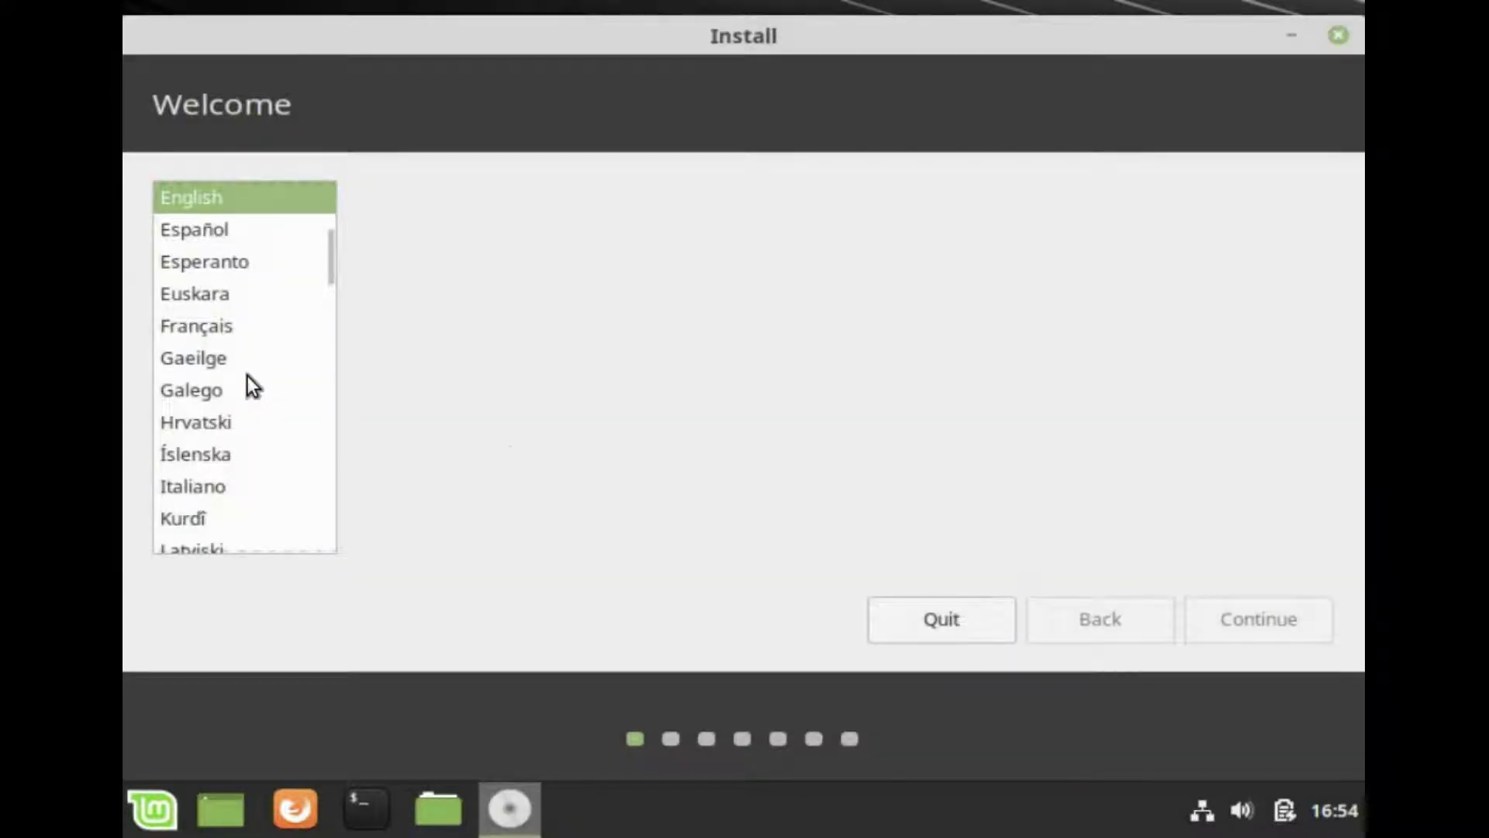
click(1245, 620)
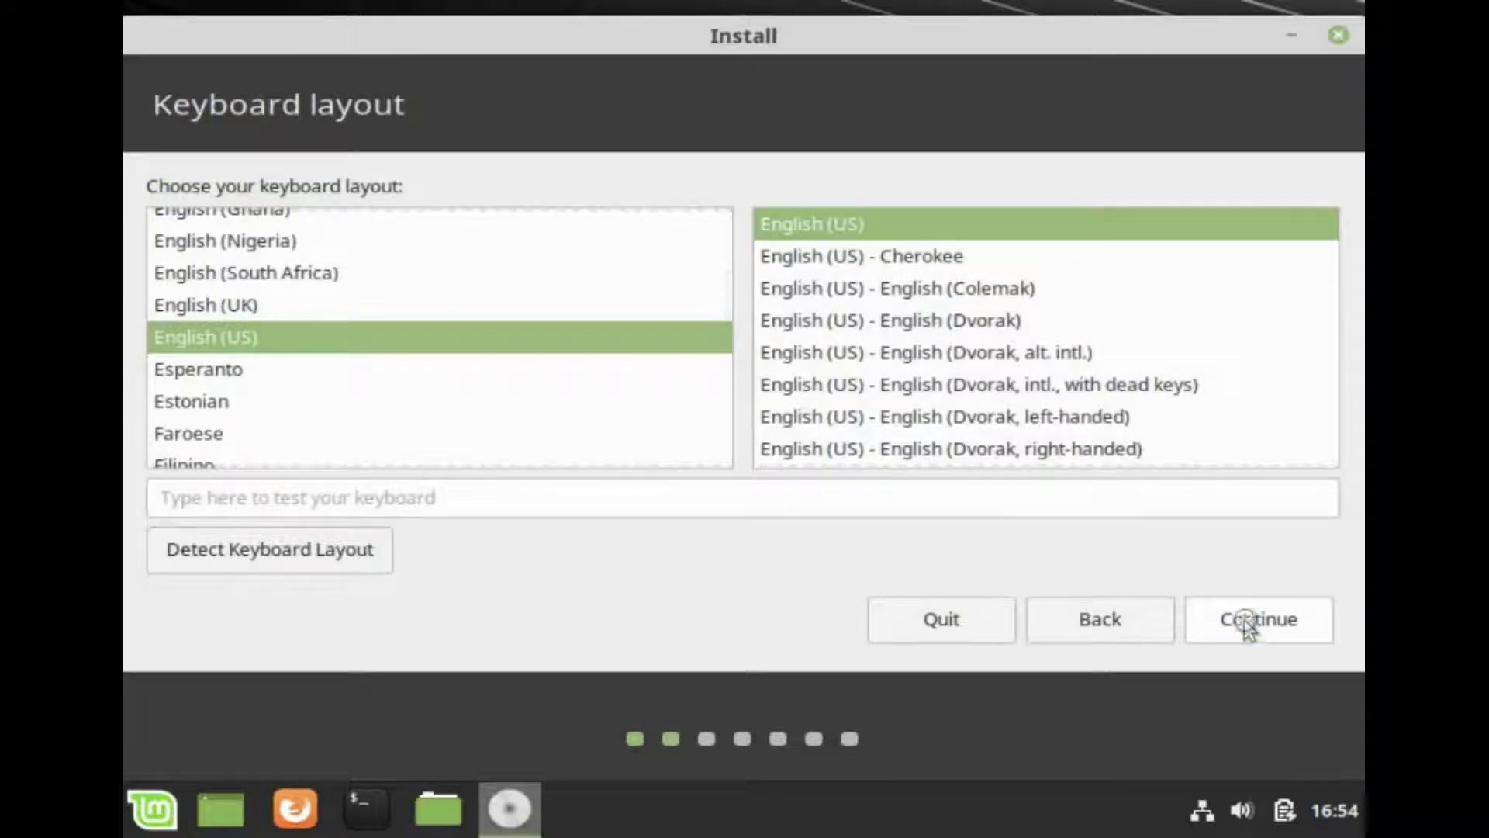
click(1244, 620)
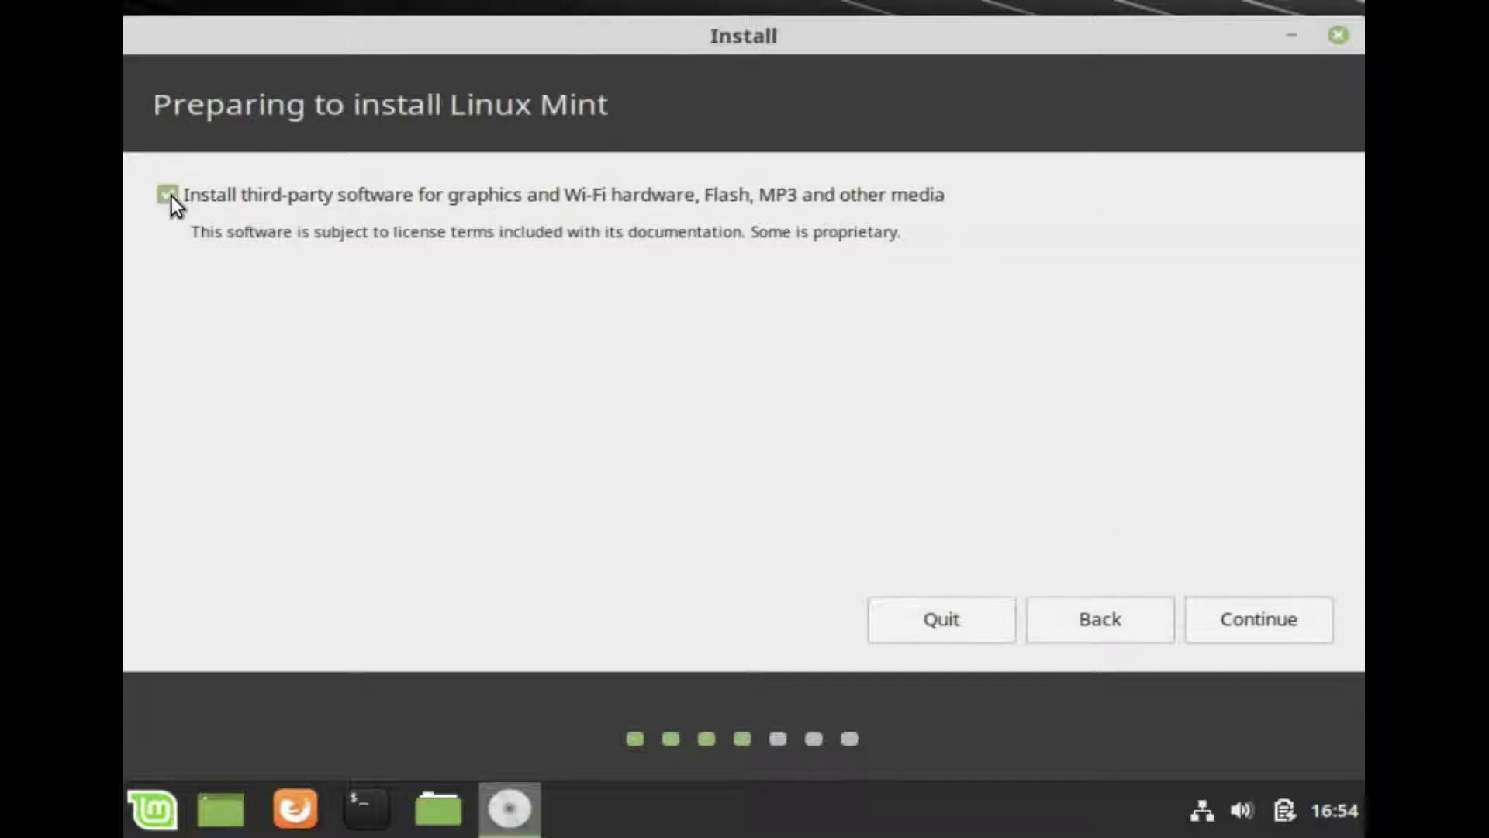
click(1283, 634)
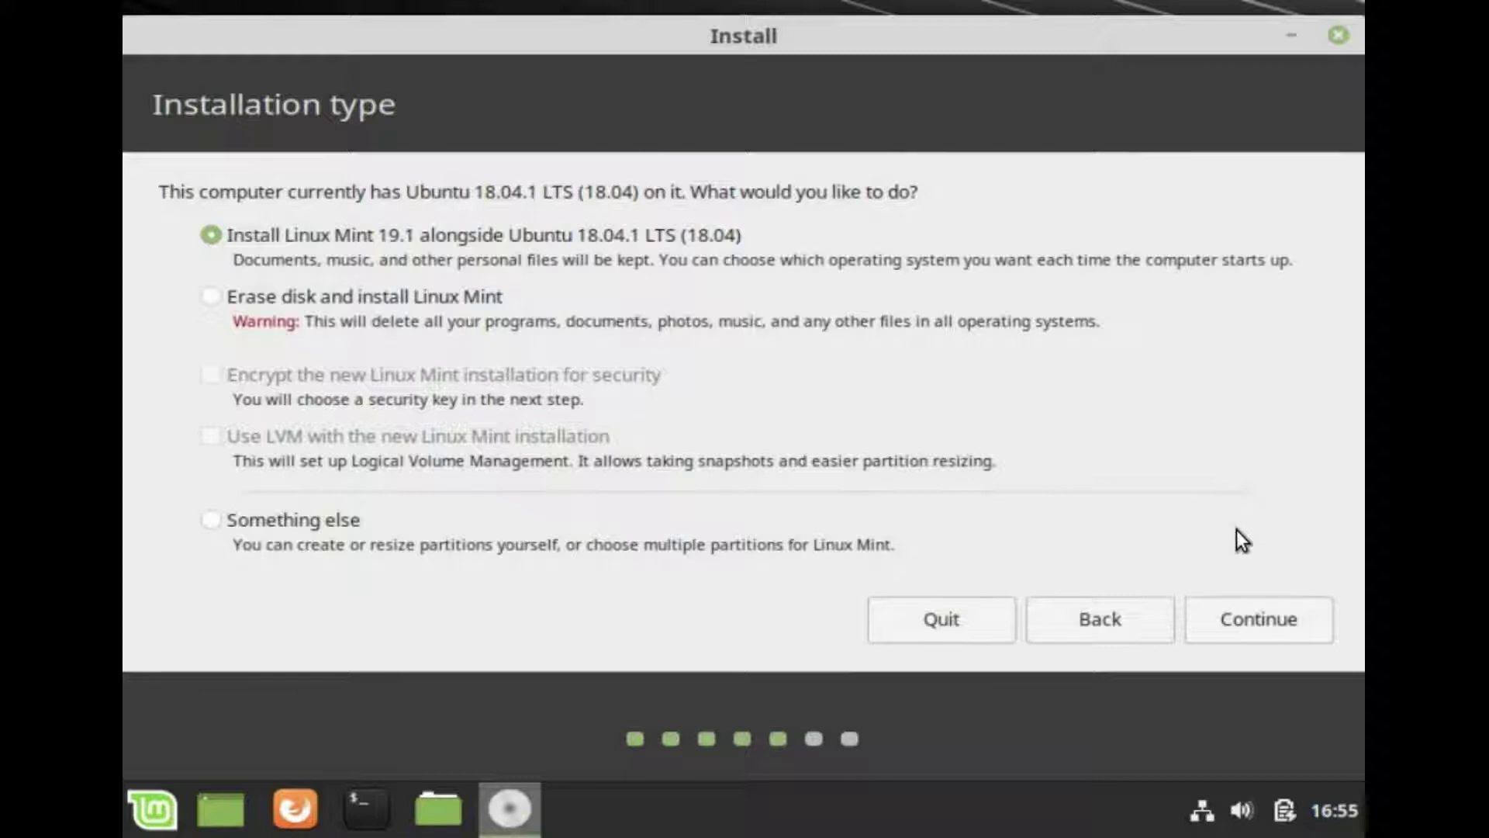
Install alongside Ubuntu with an even 214.7 GB split, confirm disk writes, and accept New York
click(1257, 617)
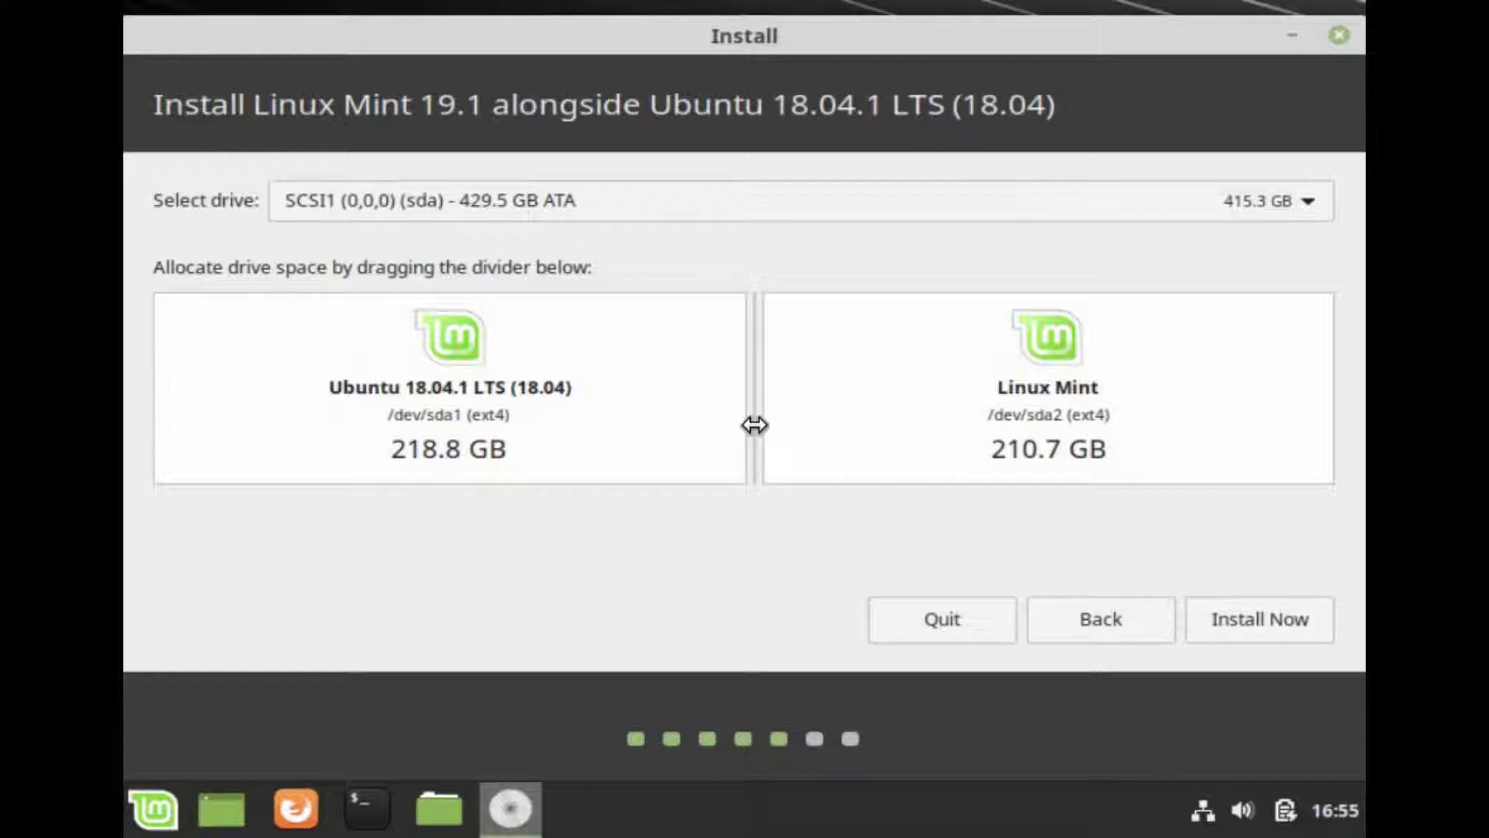
mouse_move(754, 425)
mouse_down()
mouse_move(691, 423)
mouse_move(780, 424)
mouse_move(683, 423)
mouse_move(772, 426)
mouse_move(744, 426)
mouse_up()
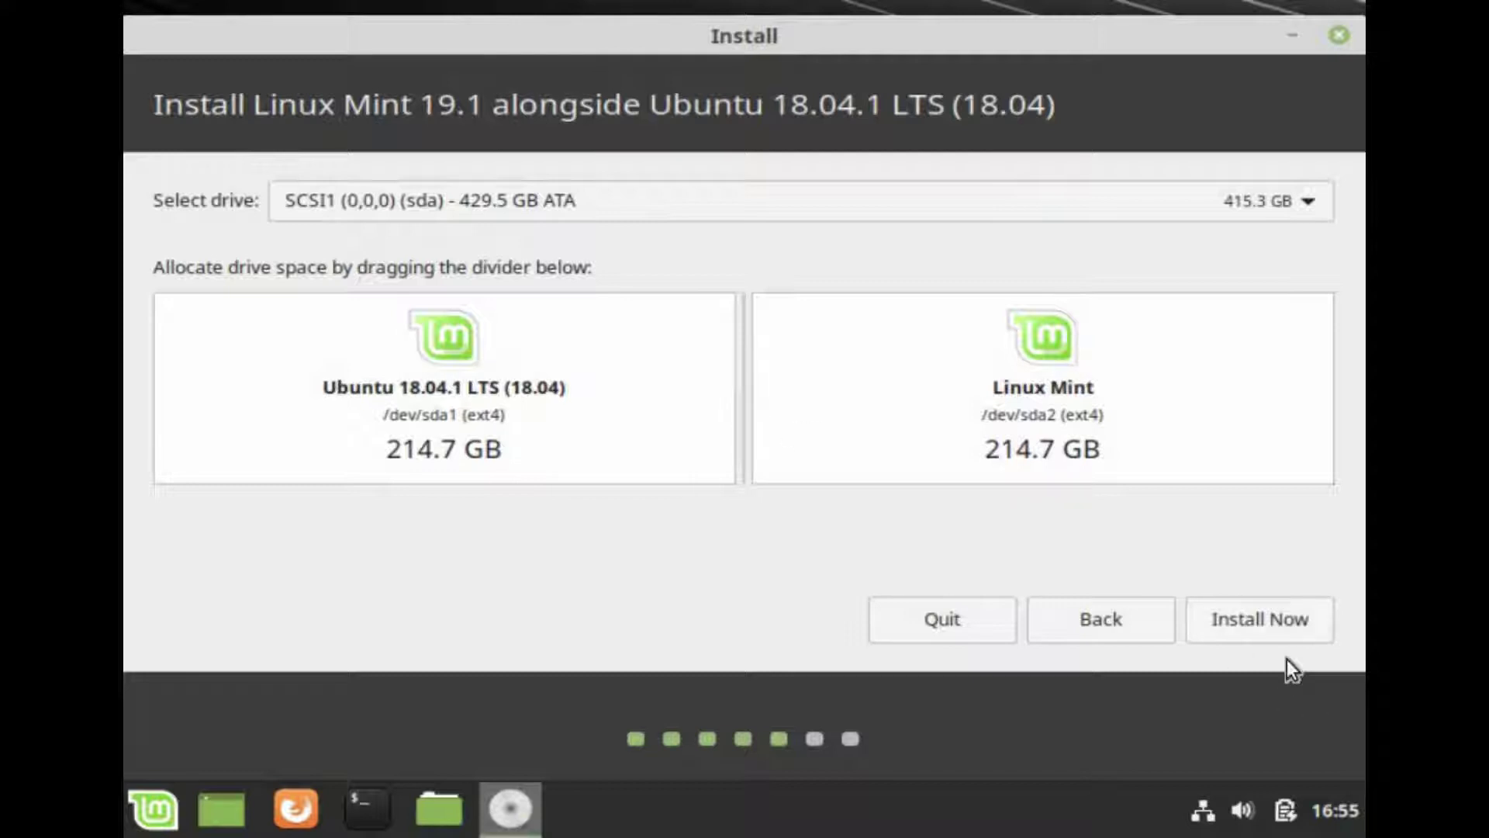
click(1272, 624)
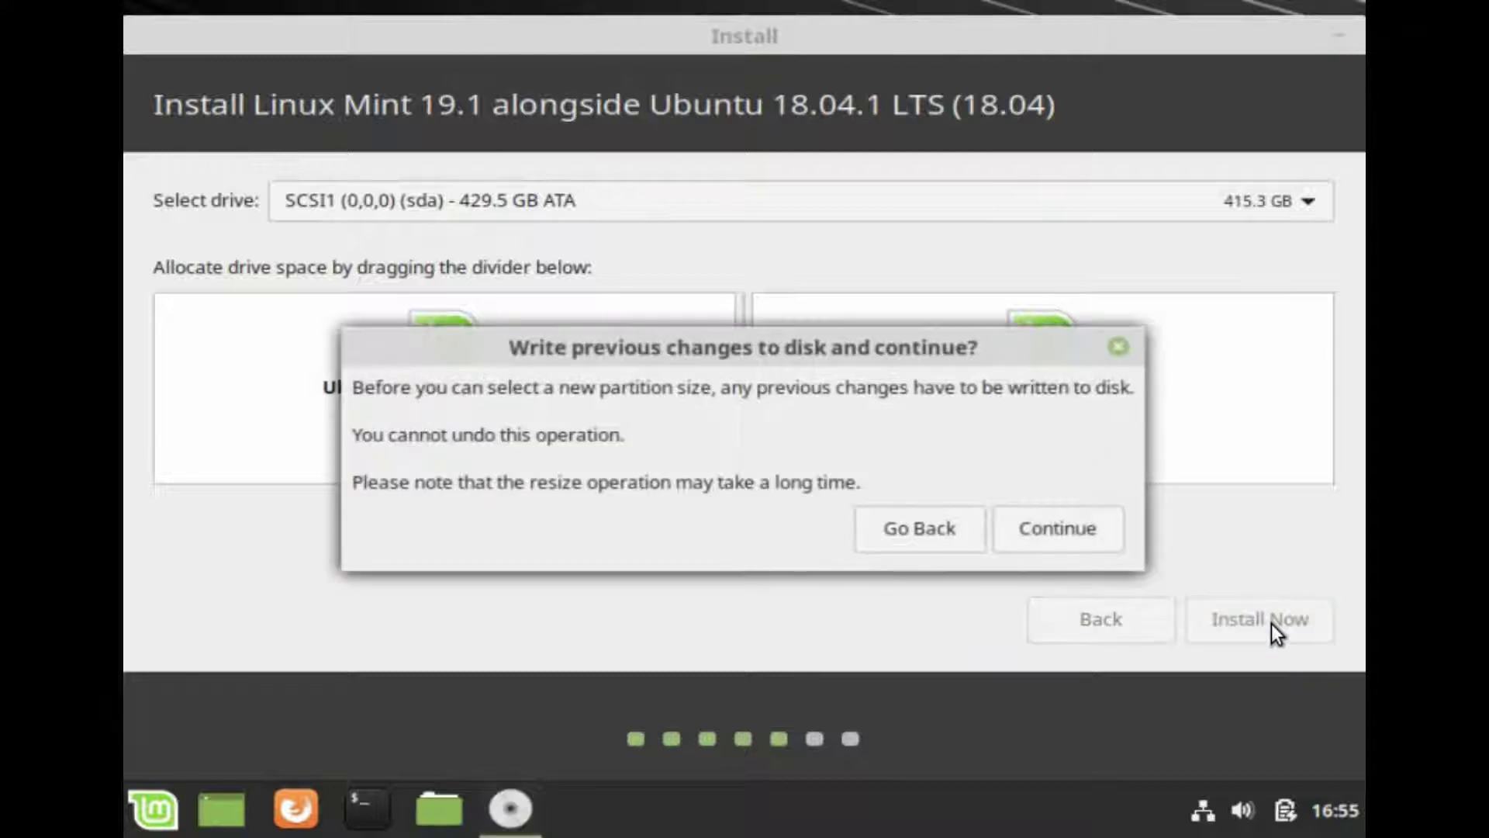
click(1048, 535)
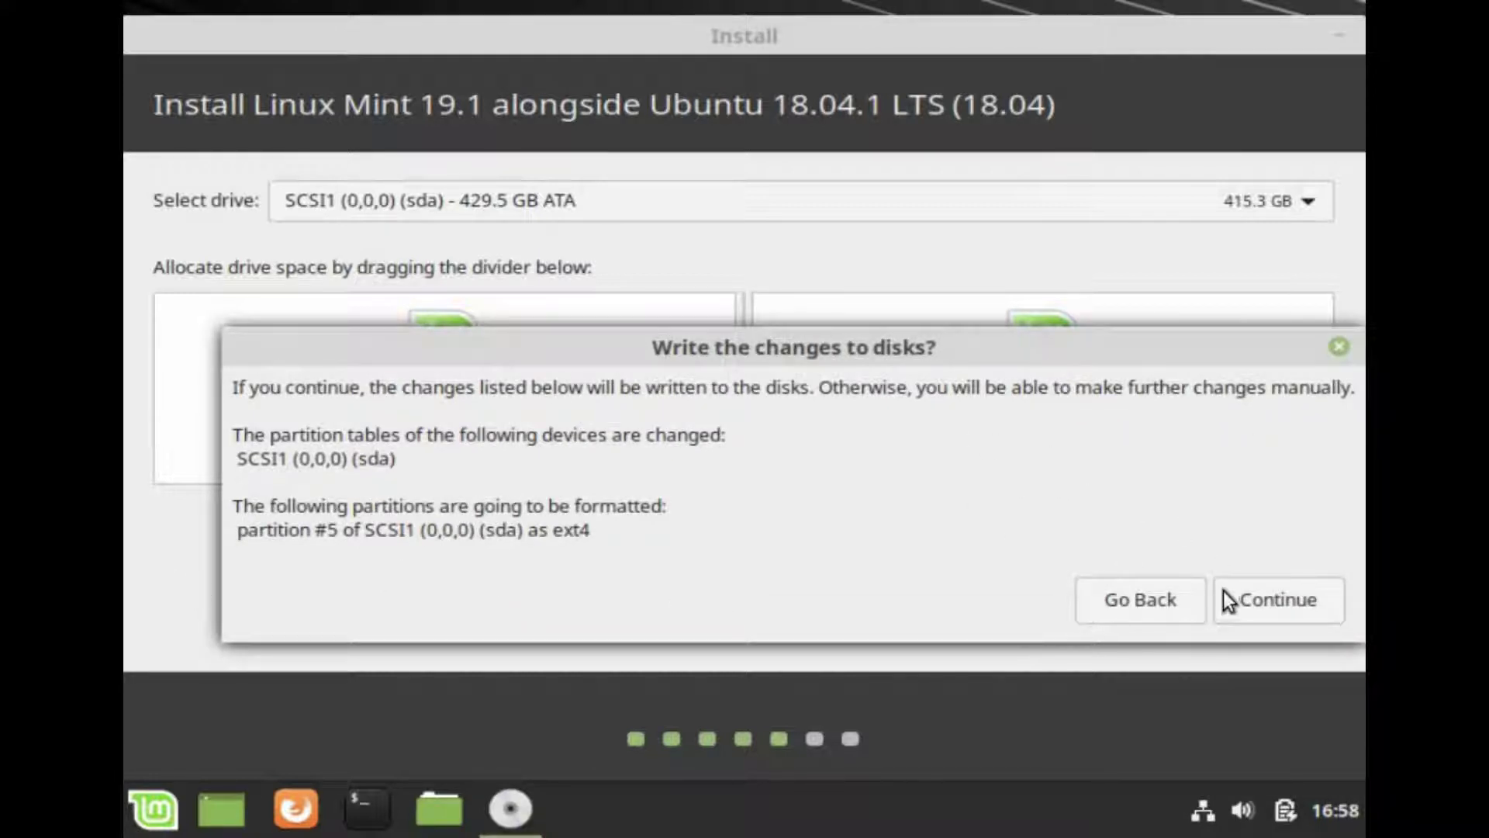
click(1257, 609)
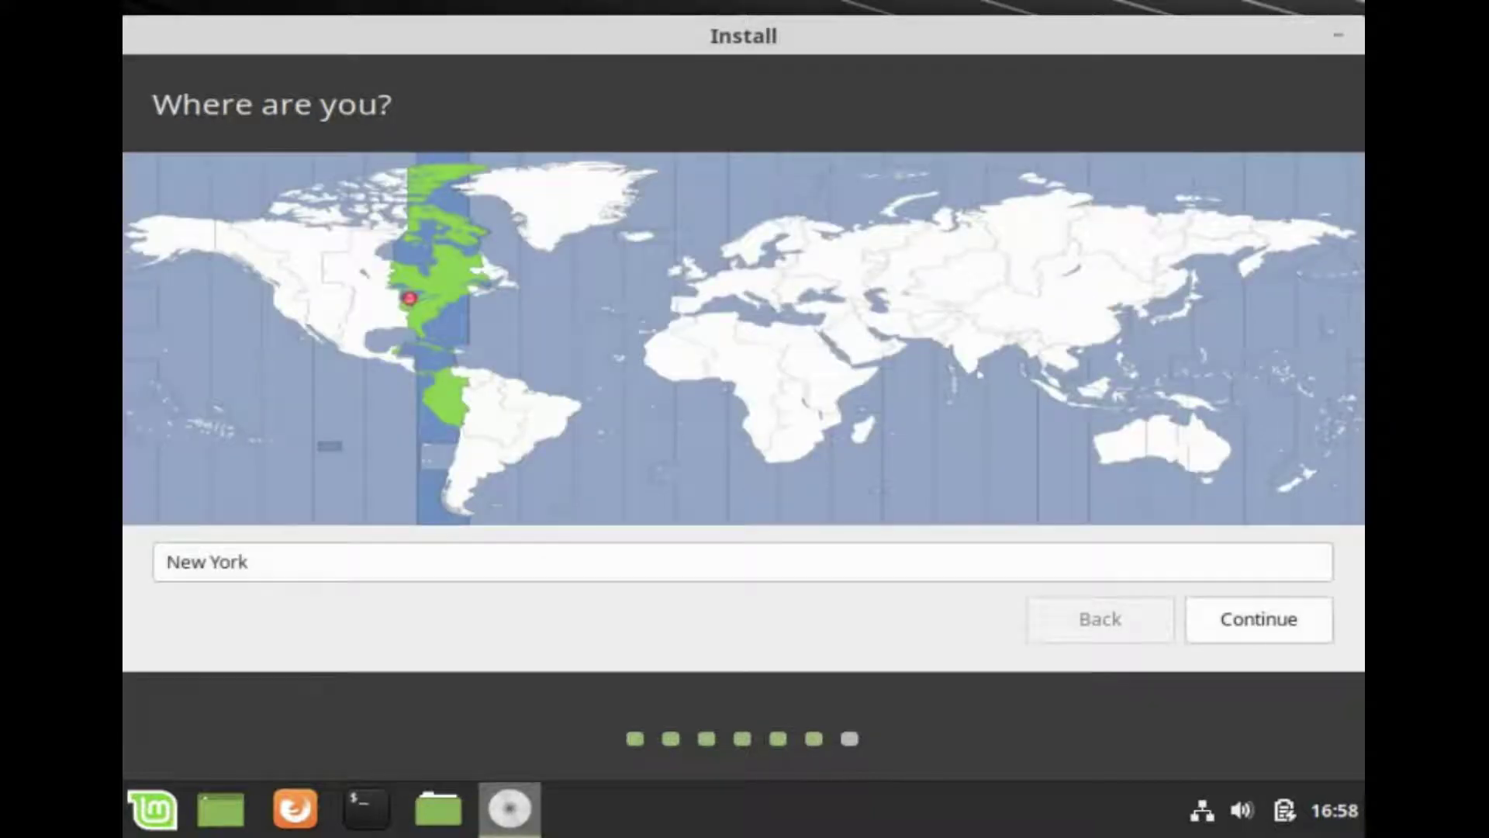
click(1251, 628)
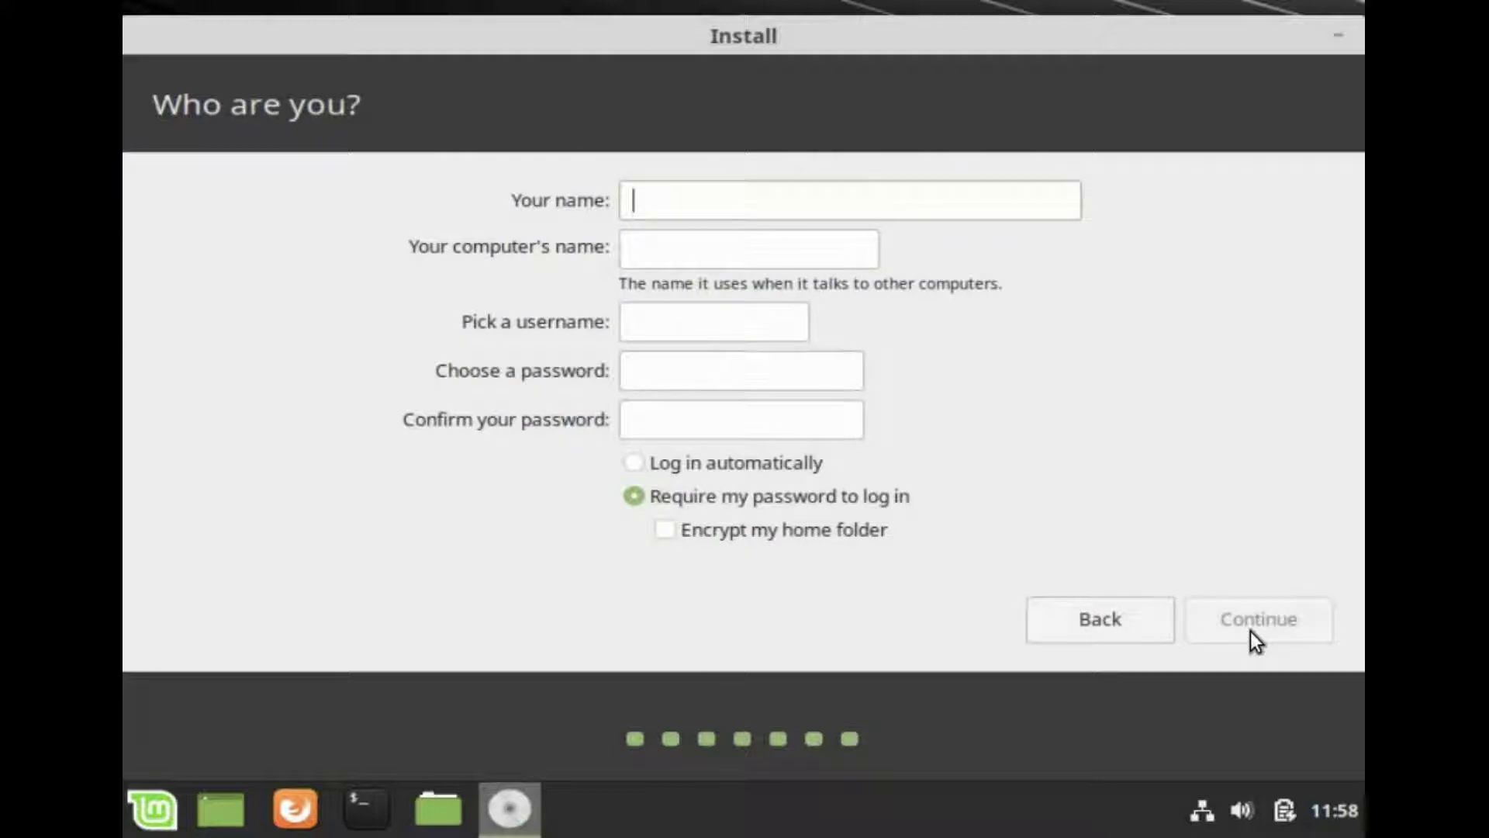
Enter the user's name, computer name, username and password, then start the installation
key(Tab)
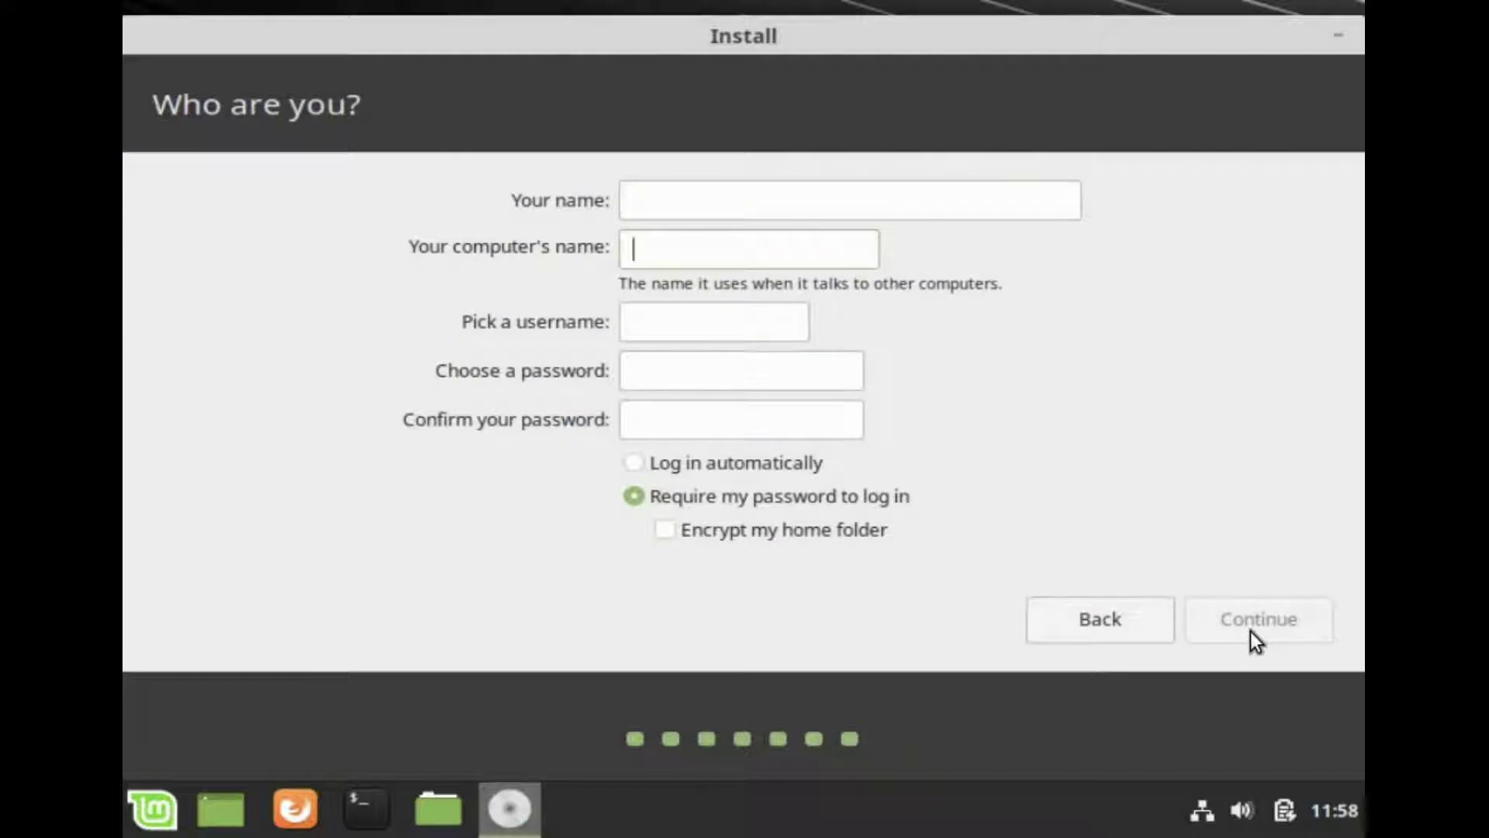
key(shift+Tab)
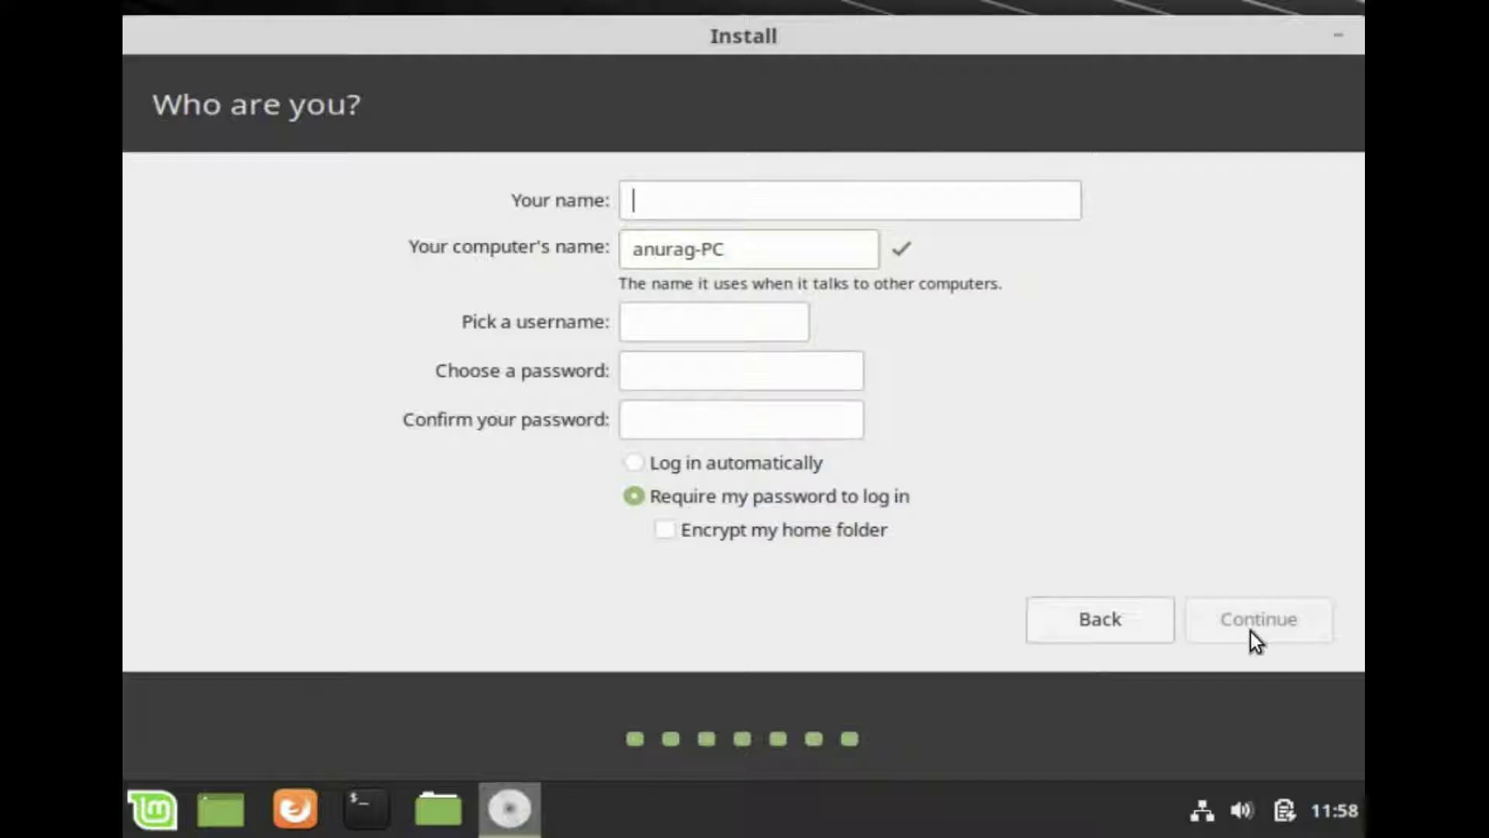
key(Tab)
key(Tab)
key(Tab)
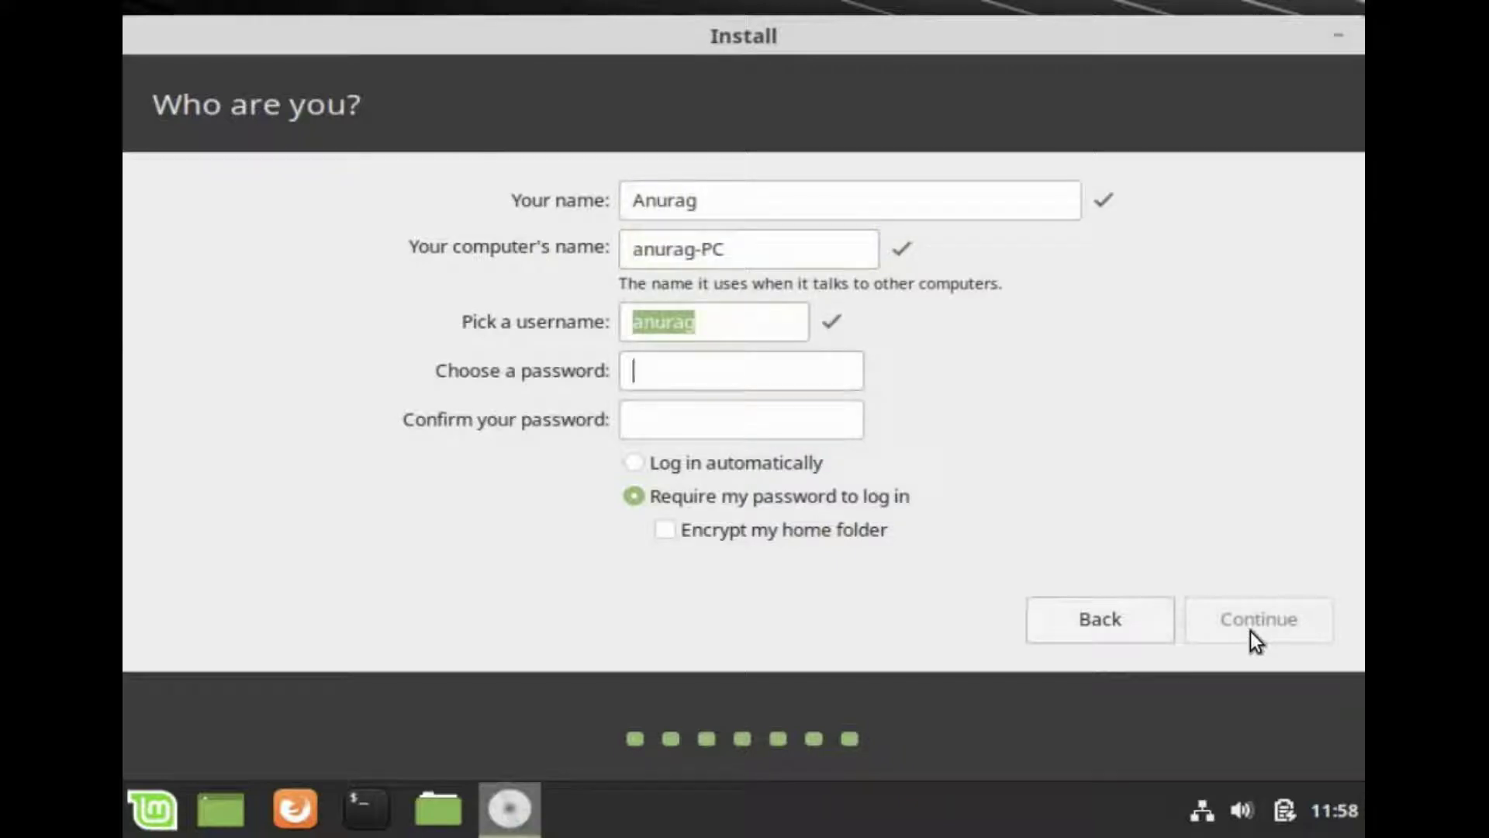
key(Tab)
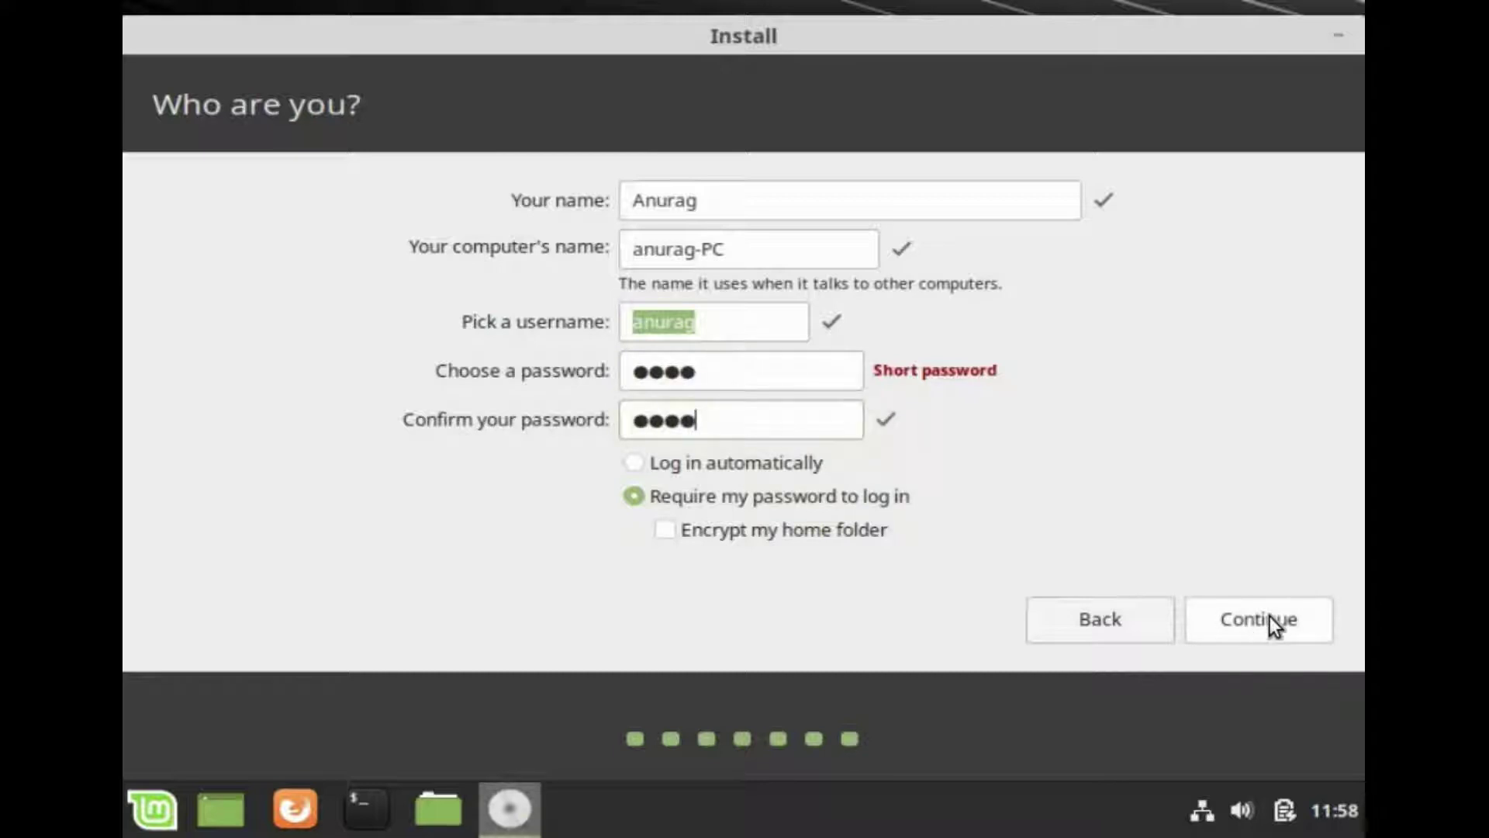
click(1269, 615)
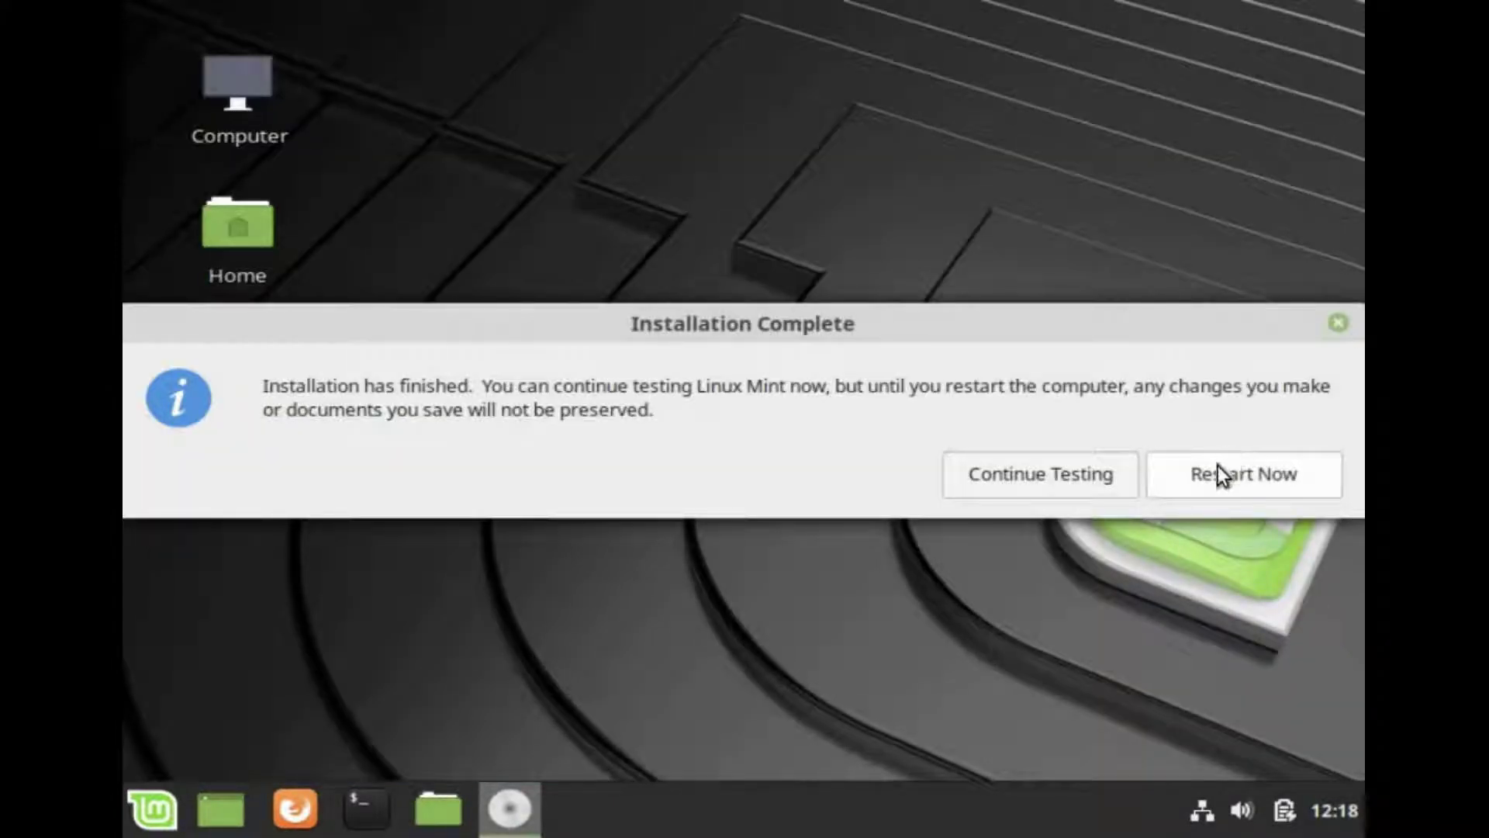
Restart without the DVD and boot Linux Mint 19.1 Cinnamon from the GRUB menu
click(1238, 473)
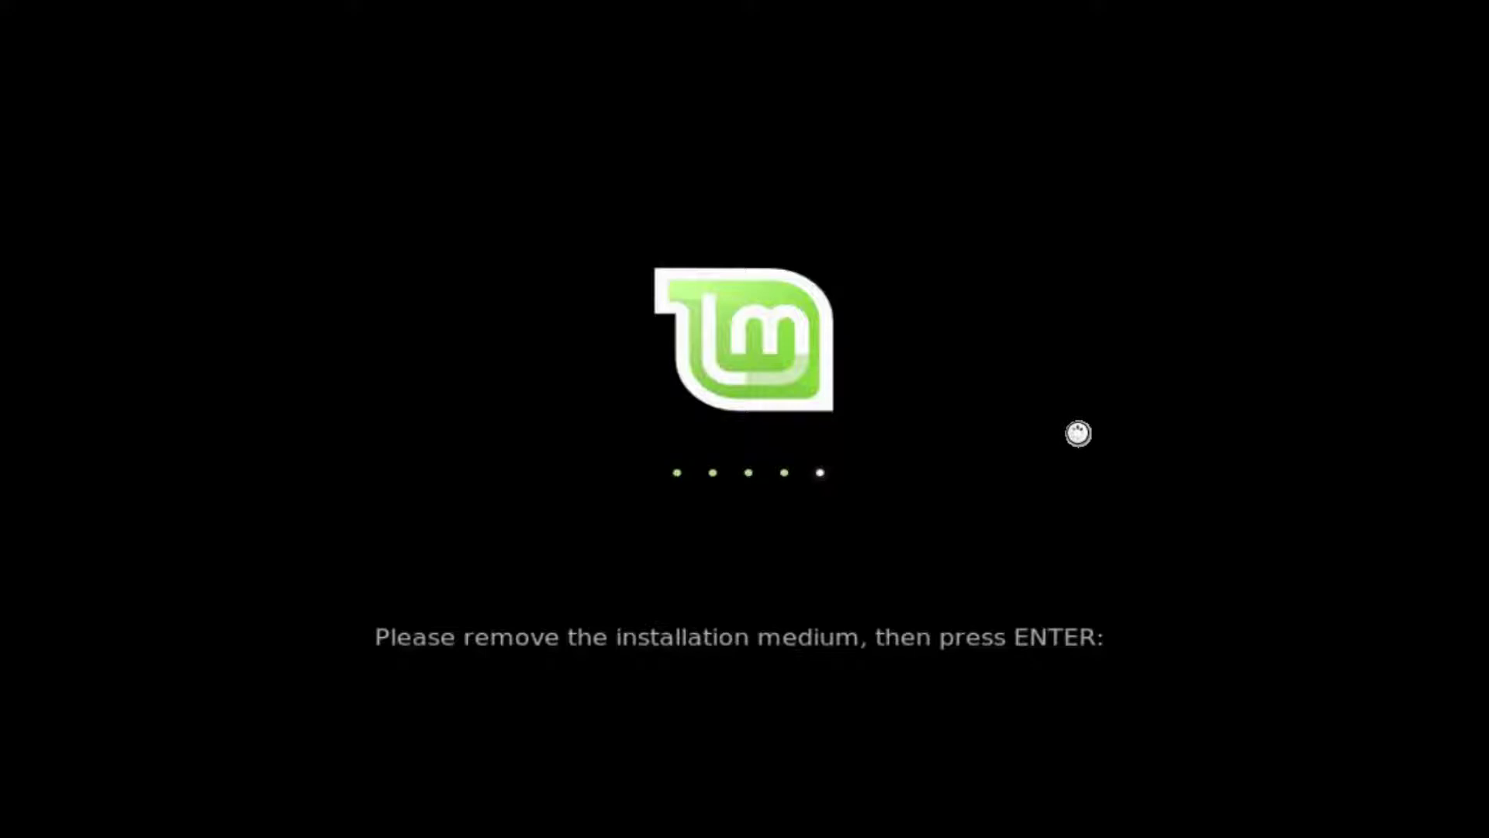
key(Return)
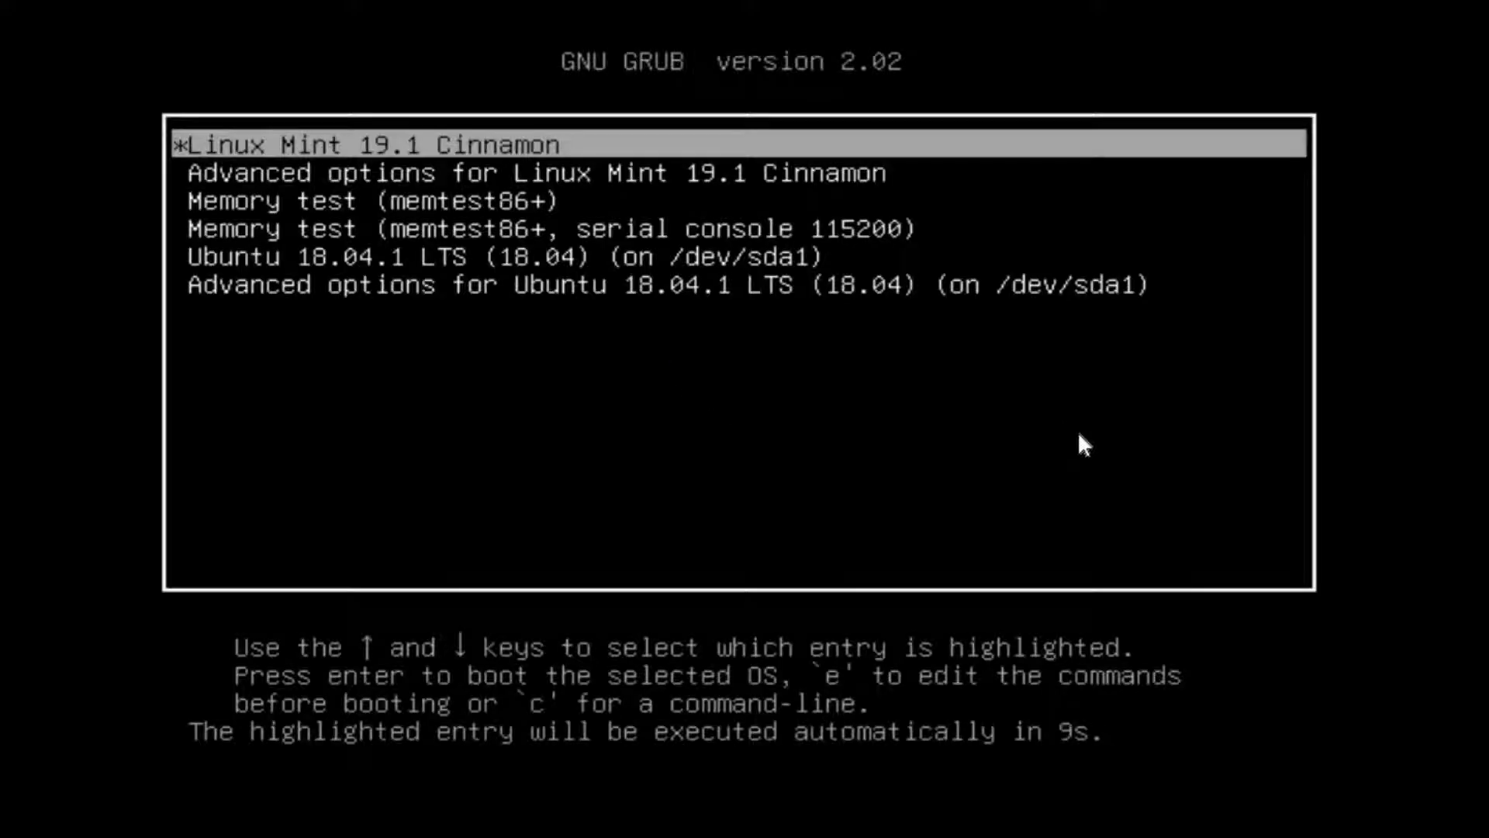
key(Down)
key(Down)
key(Down)
key(Down)
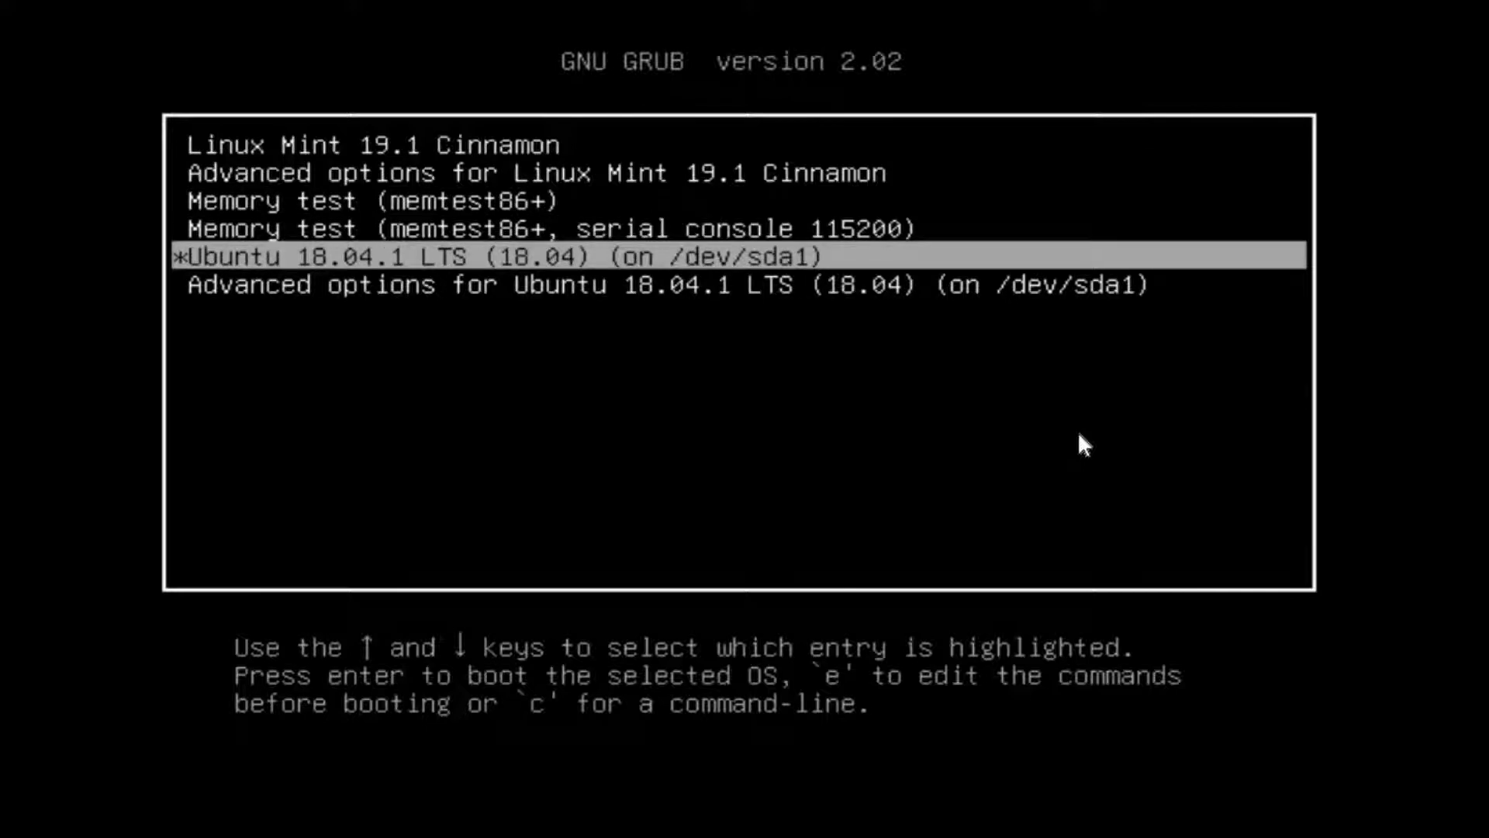
key(Up)
key(Up)
key(Up)
key(Up)
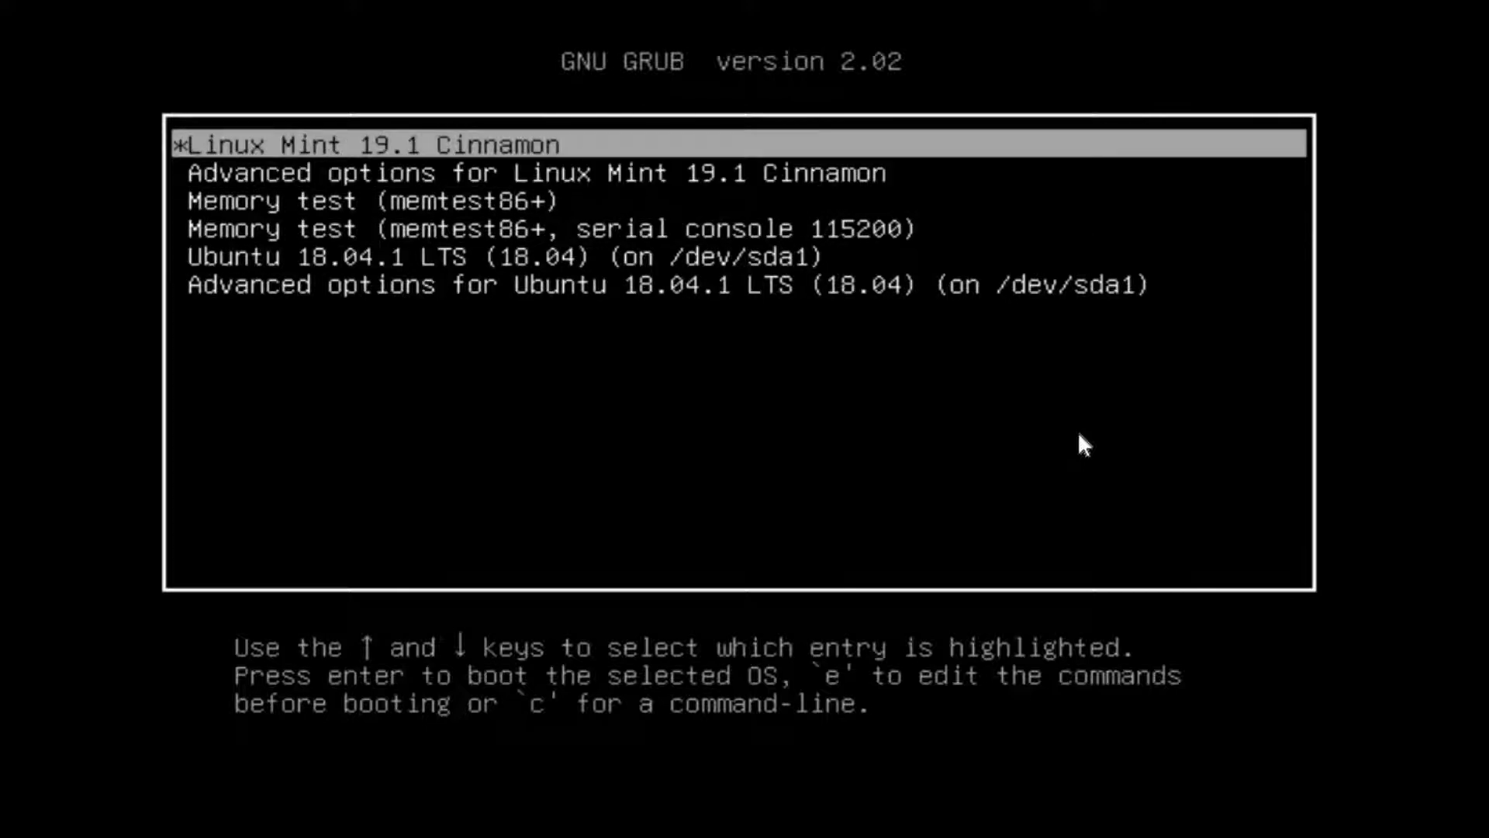
key(Down)
key(Down)
key(Down)
key(Down)
key(Up)
key(Up)
key(Up)
key(Up)
key(Return)
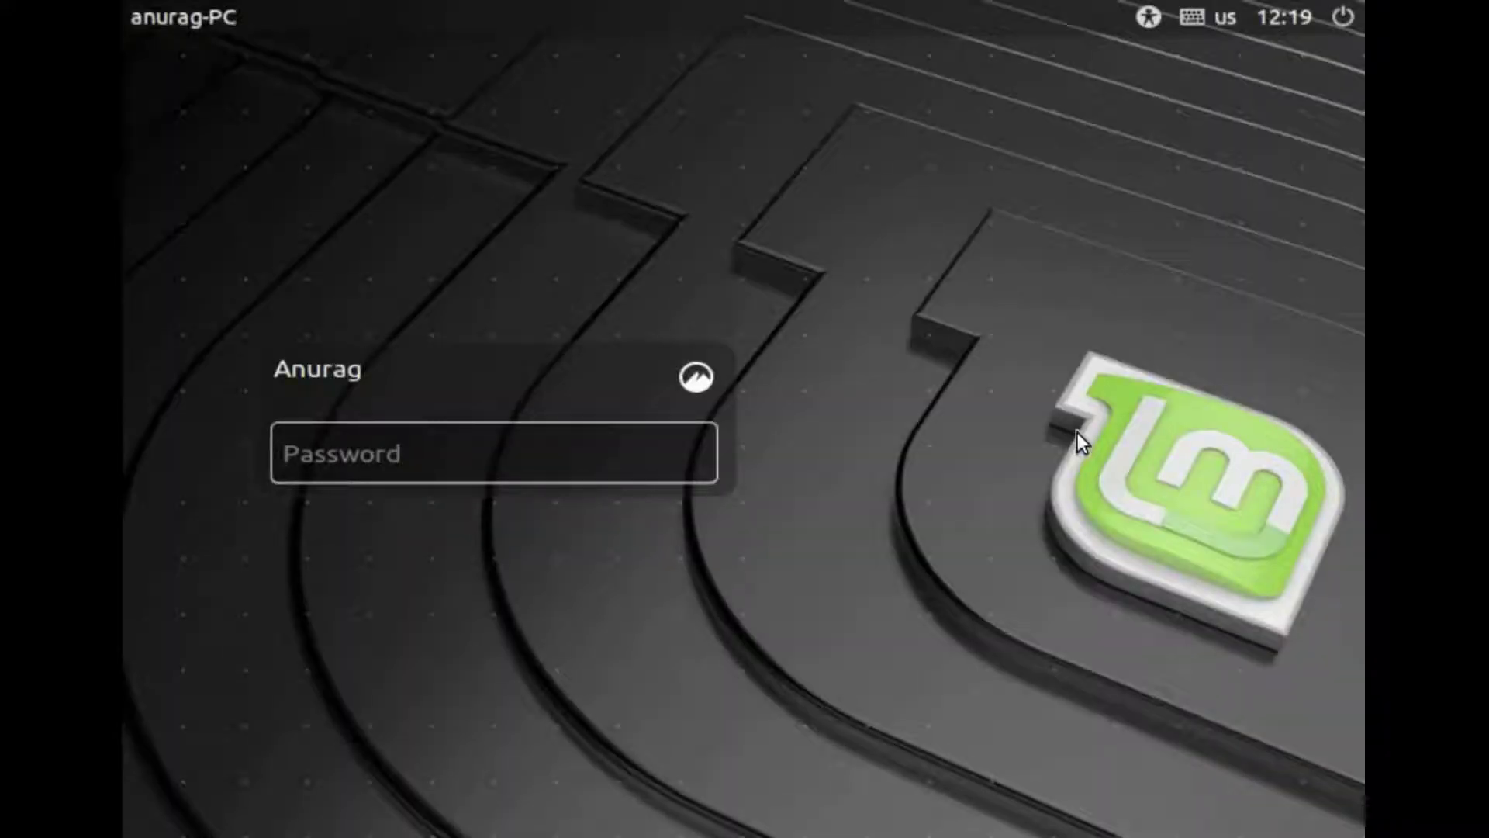
Log in with the account password and view the Welcome screen's First Steps, Documentation, Help and Contribute pages
text(•)
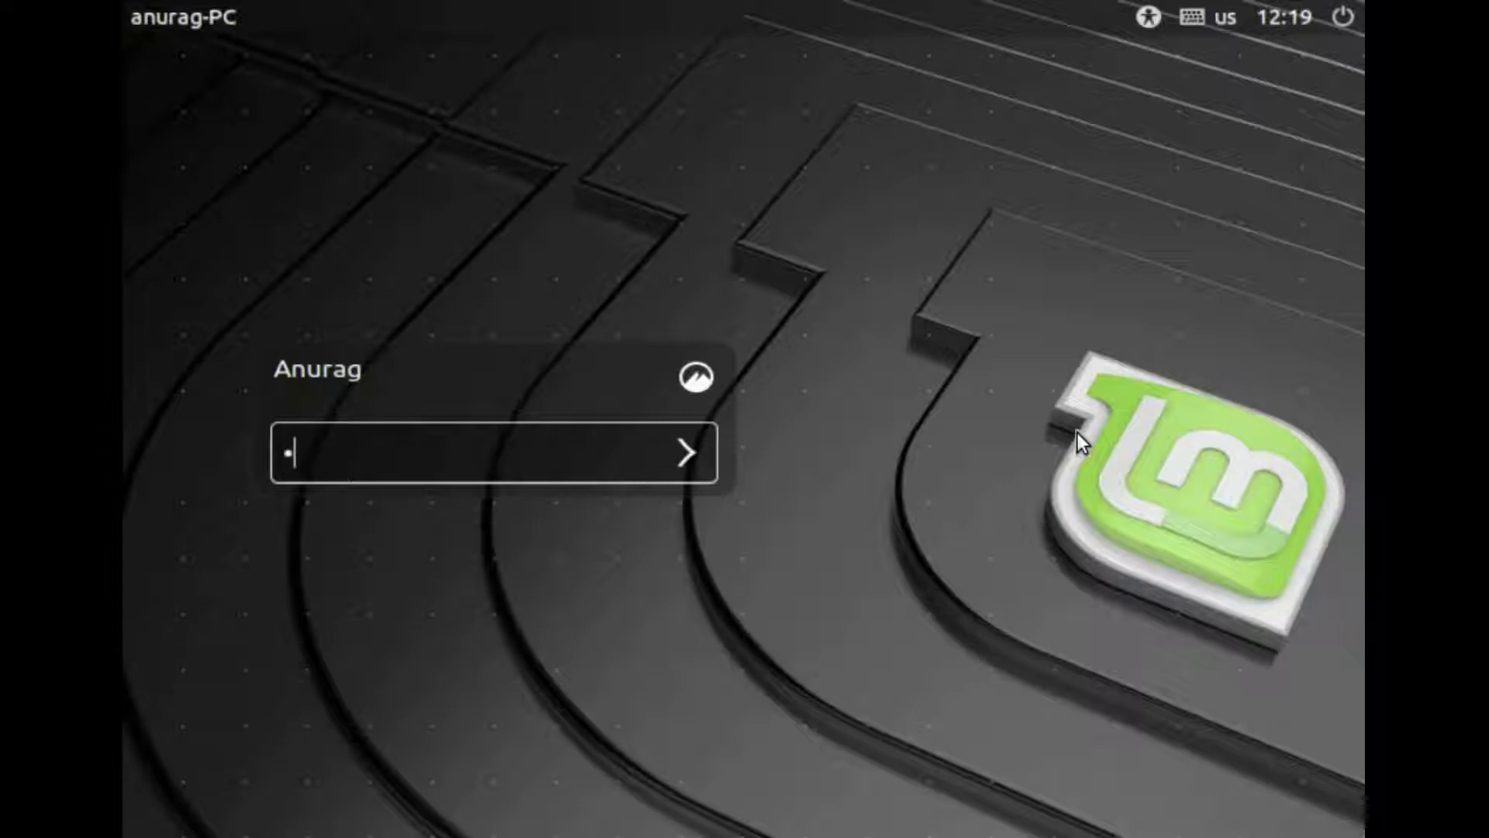
text(•••)
key(Return)
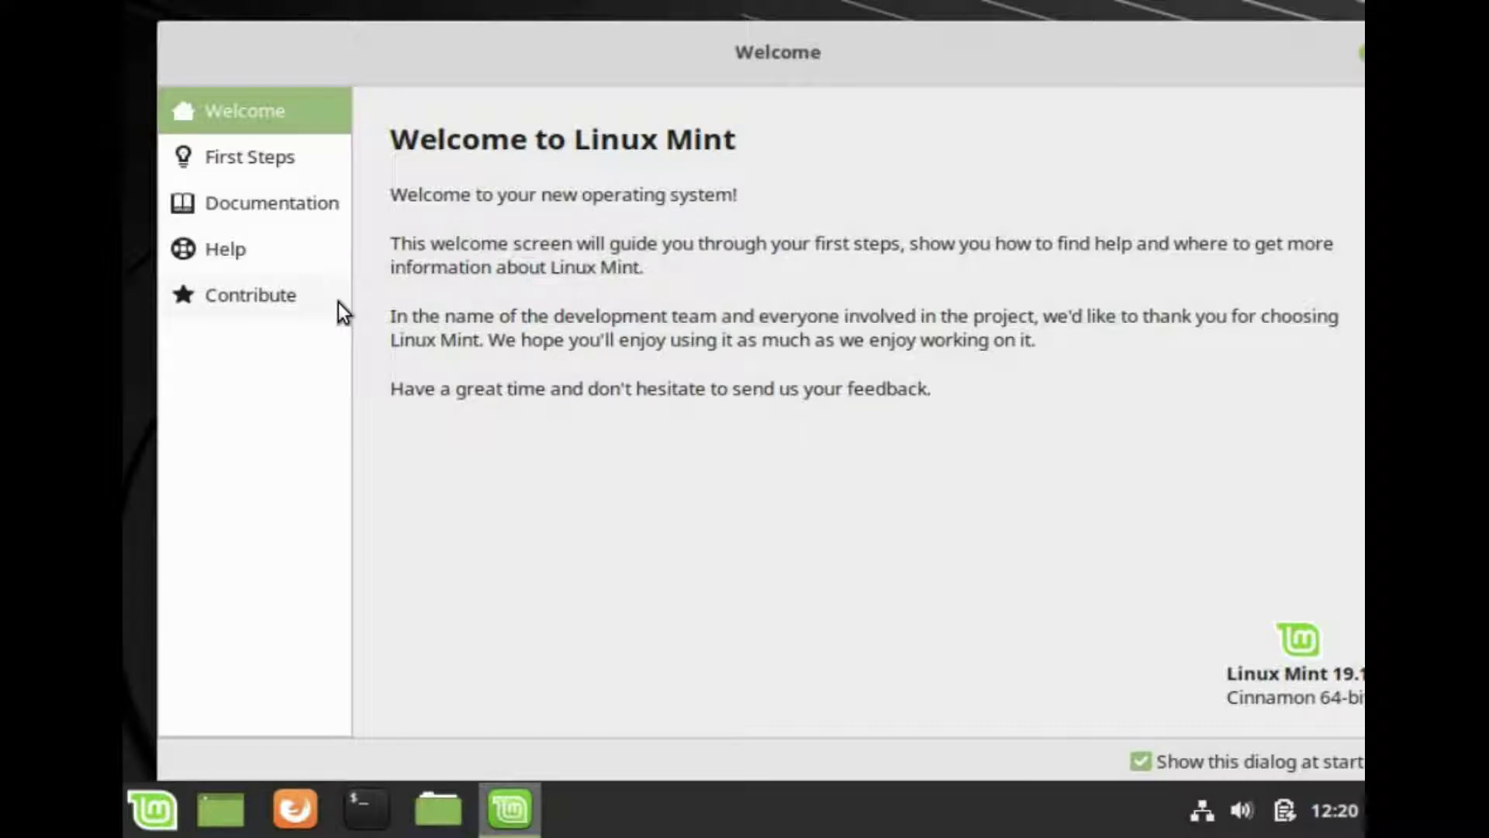
click(288, 173)
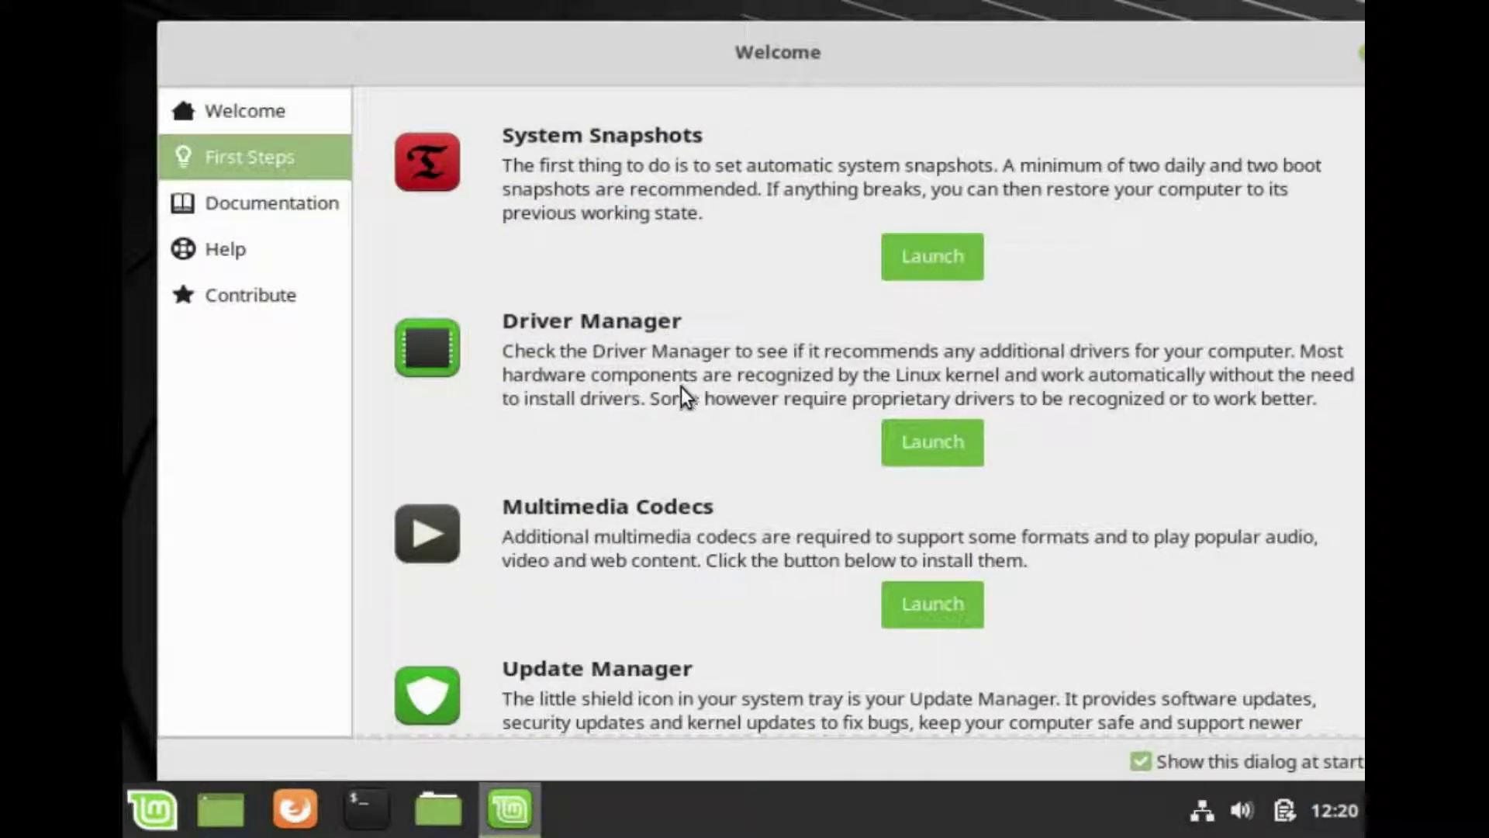
click(314, 223)
click(267, 265)
click(256, 293)
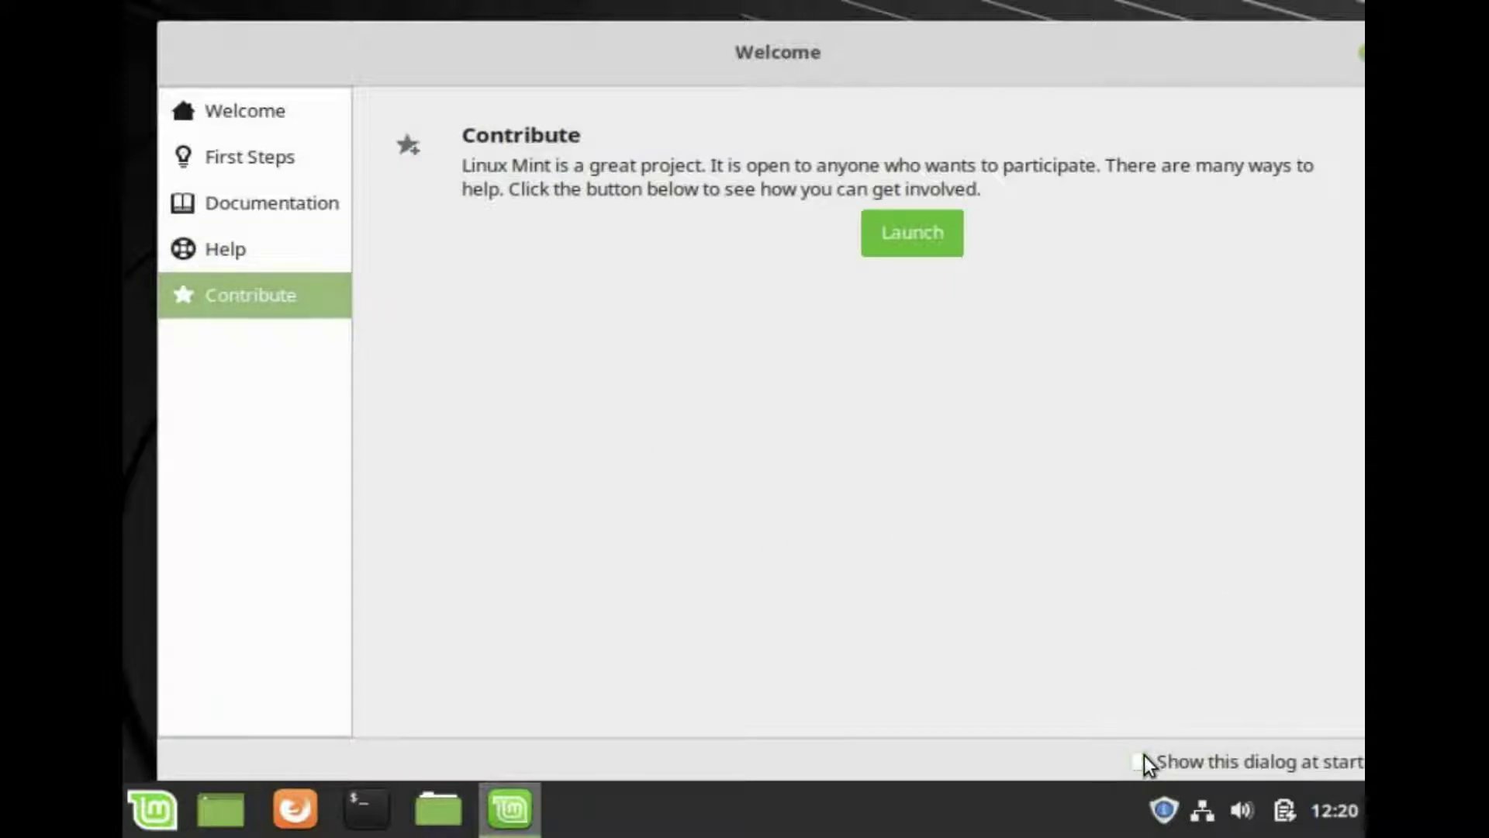
Close the Welcome window and bring up the applications menu
drag(1058, 27, 1002, 44)
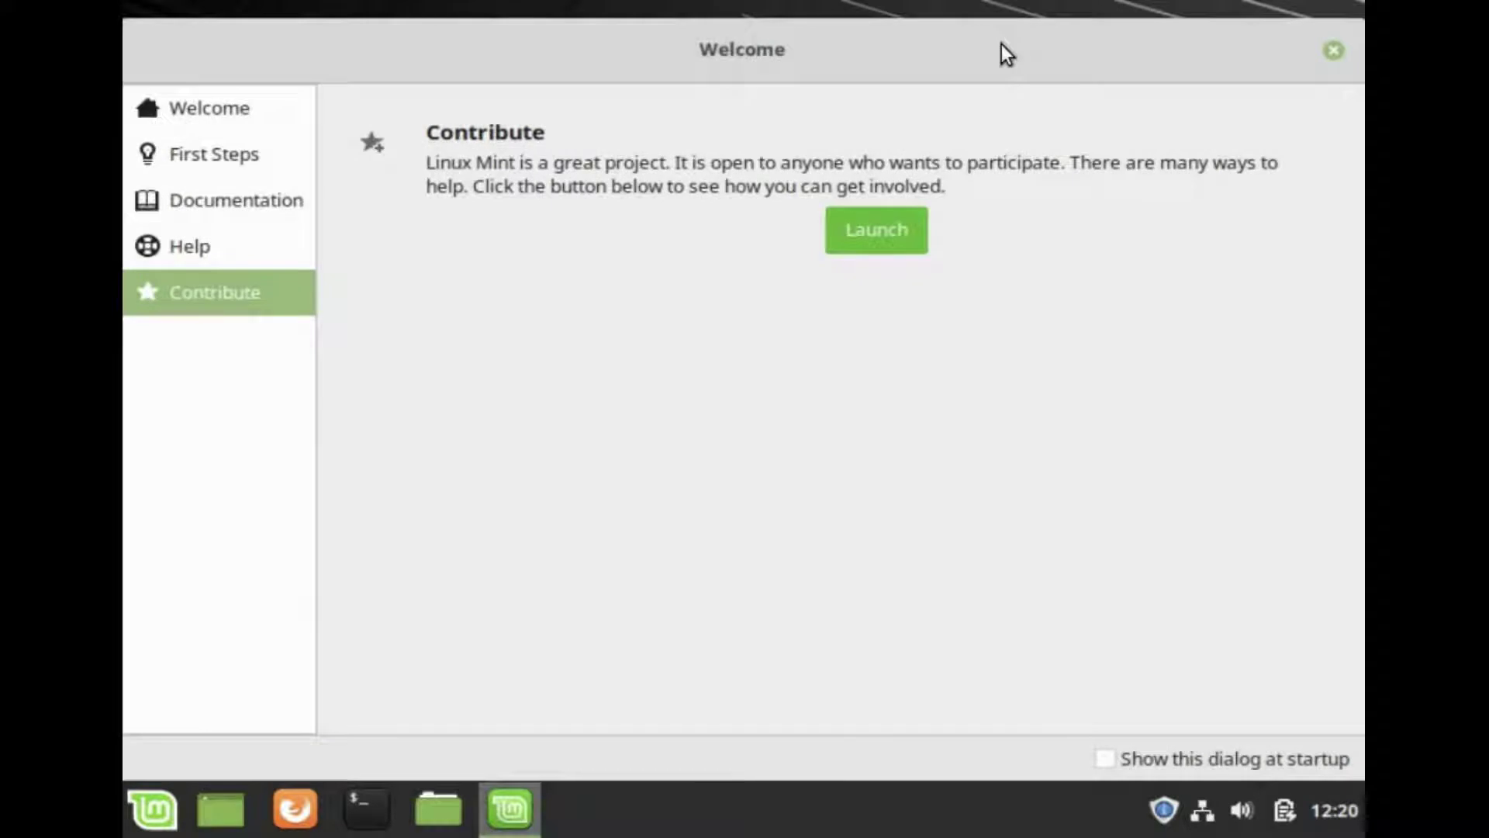
click(1333, 52)
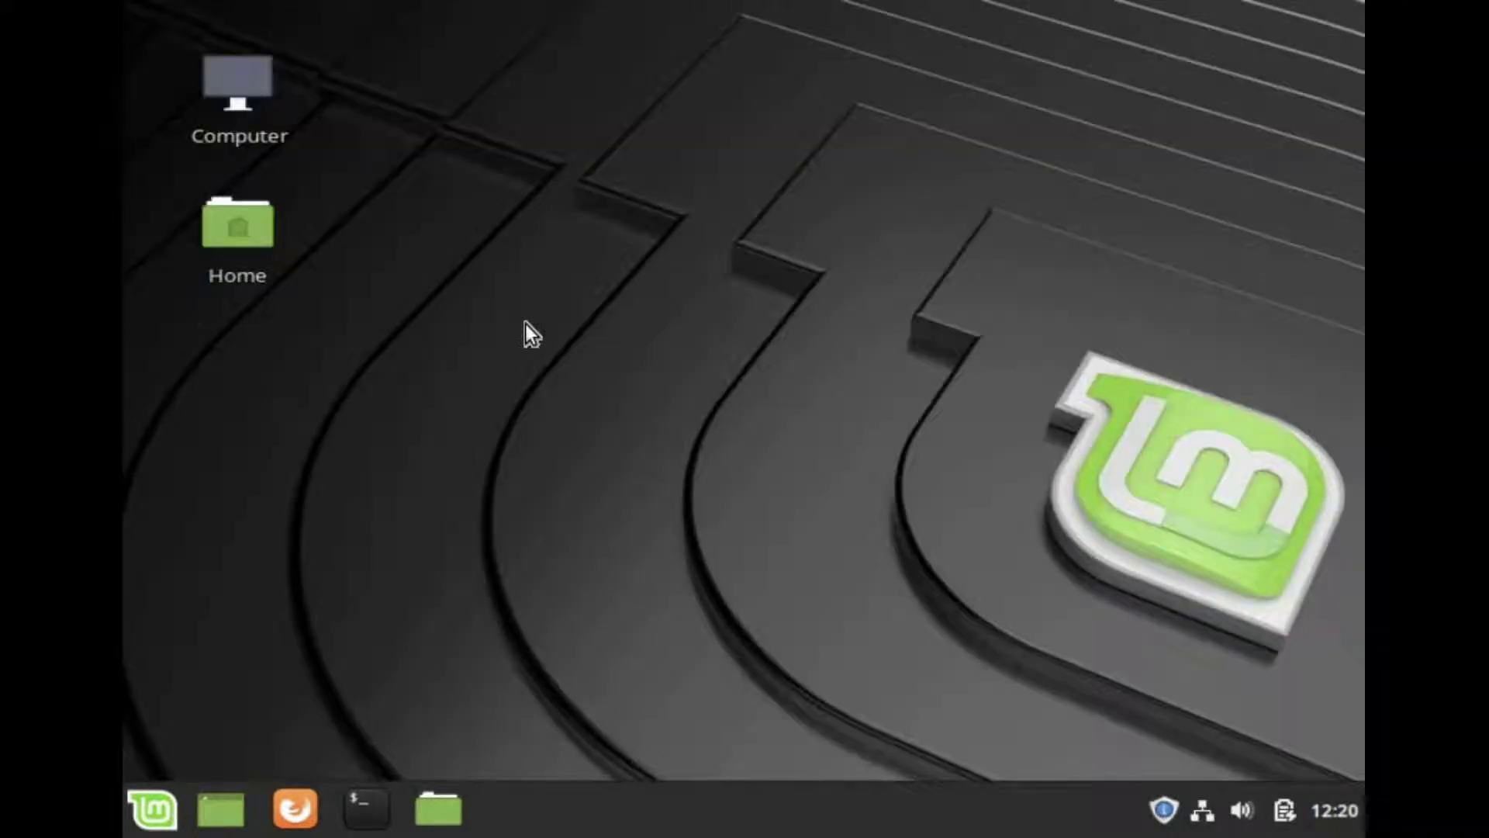
click(152, 806)
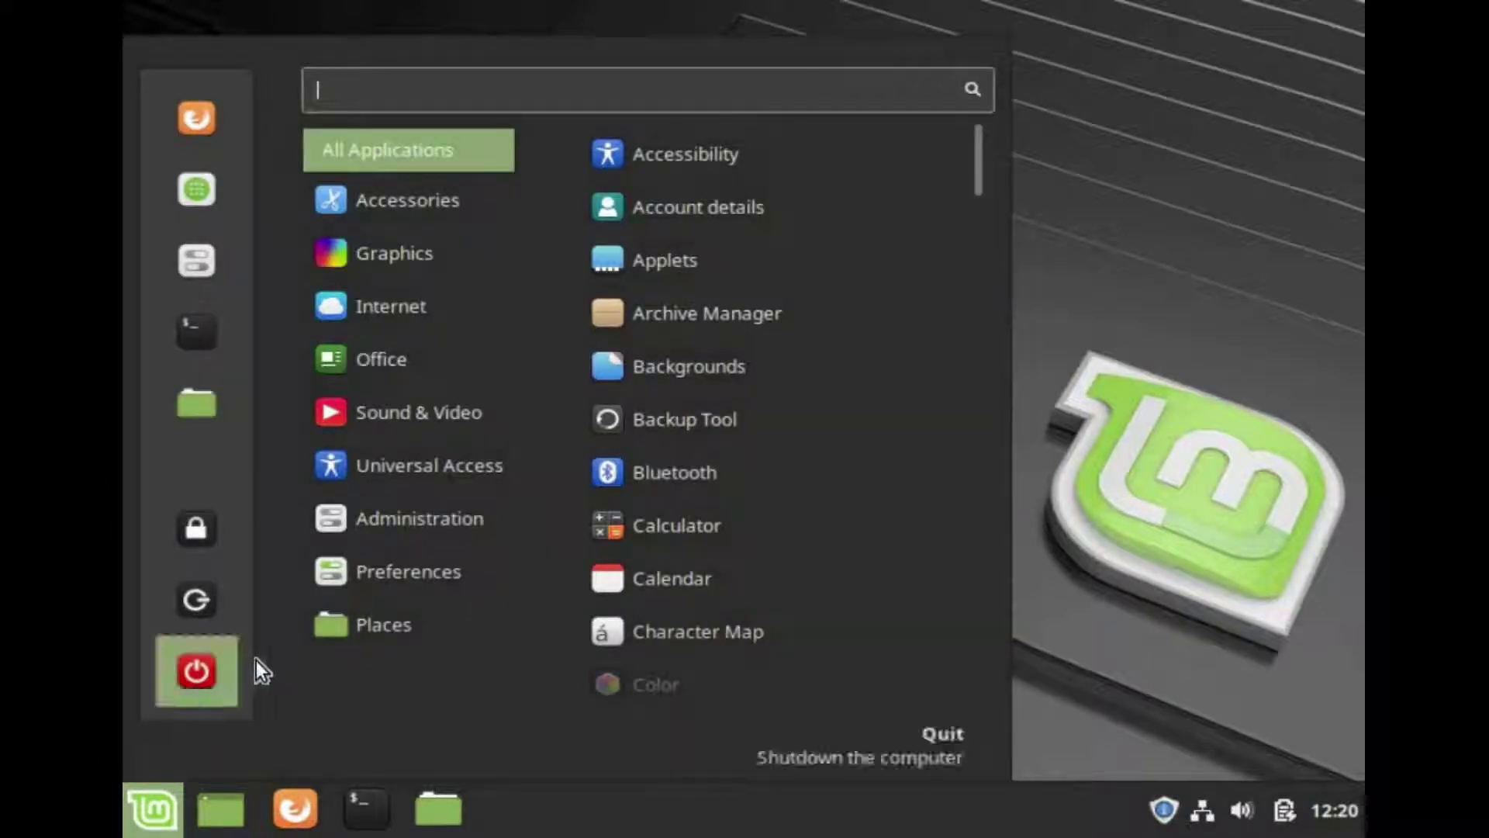
mouse_move(381, 196)
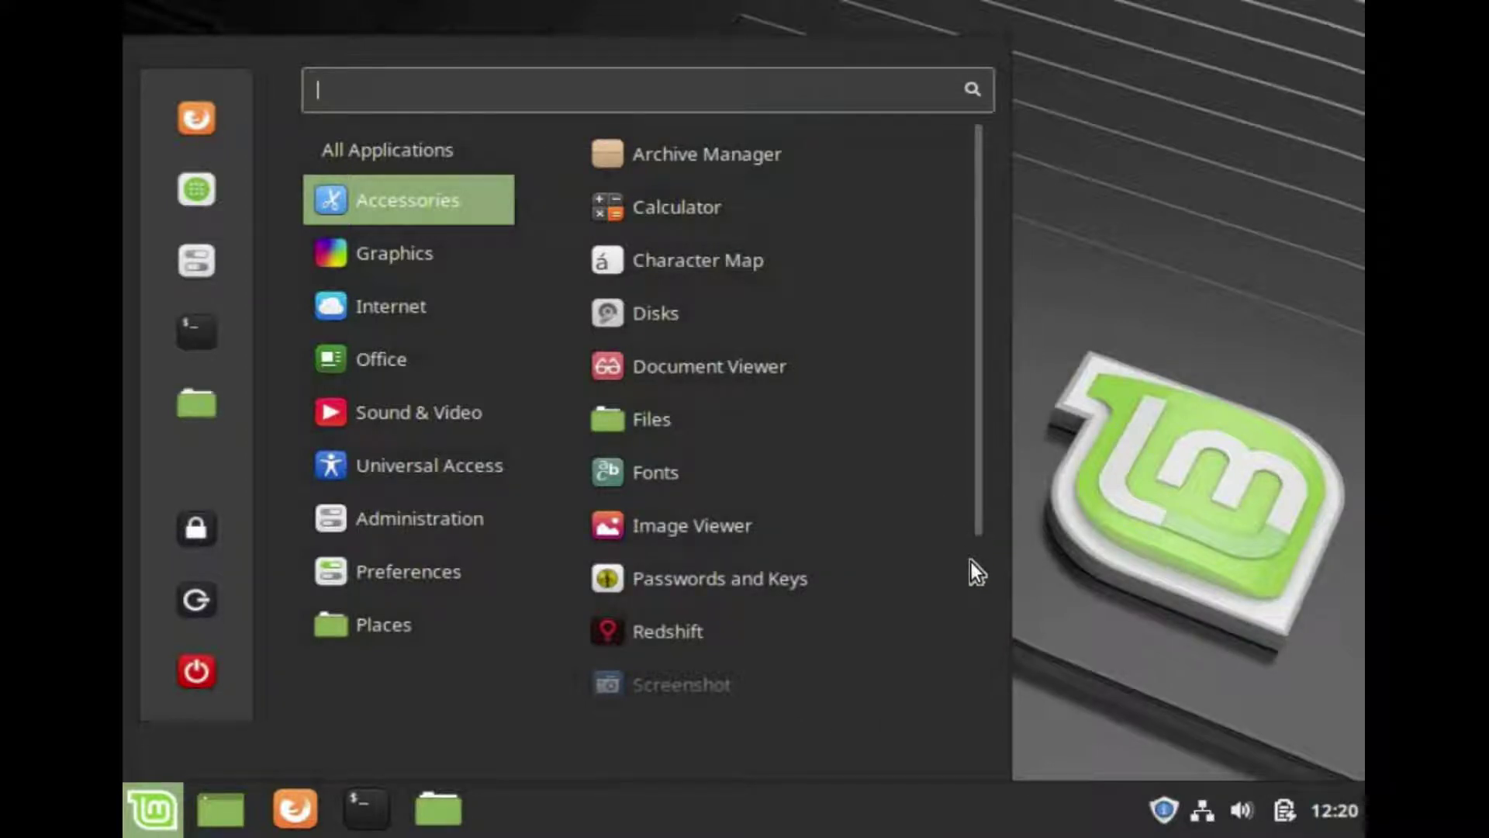
scroll(935, 715, down, 5)
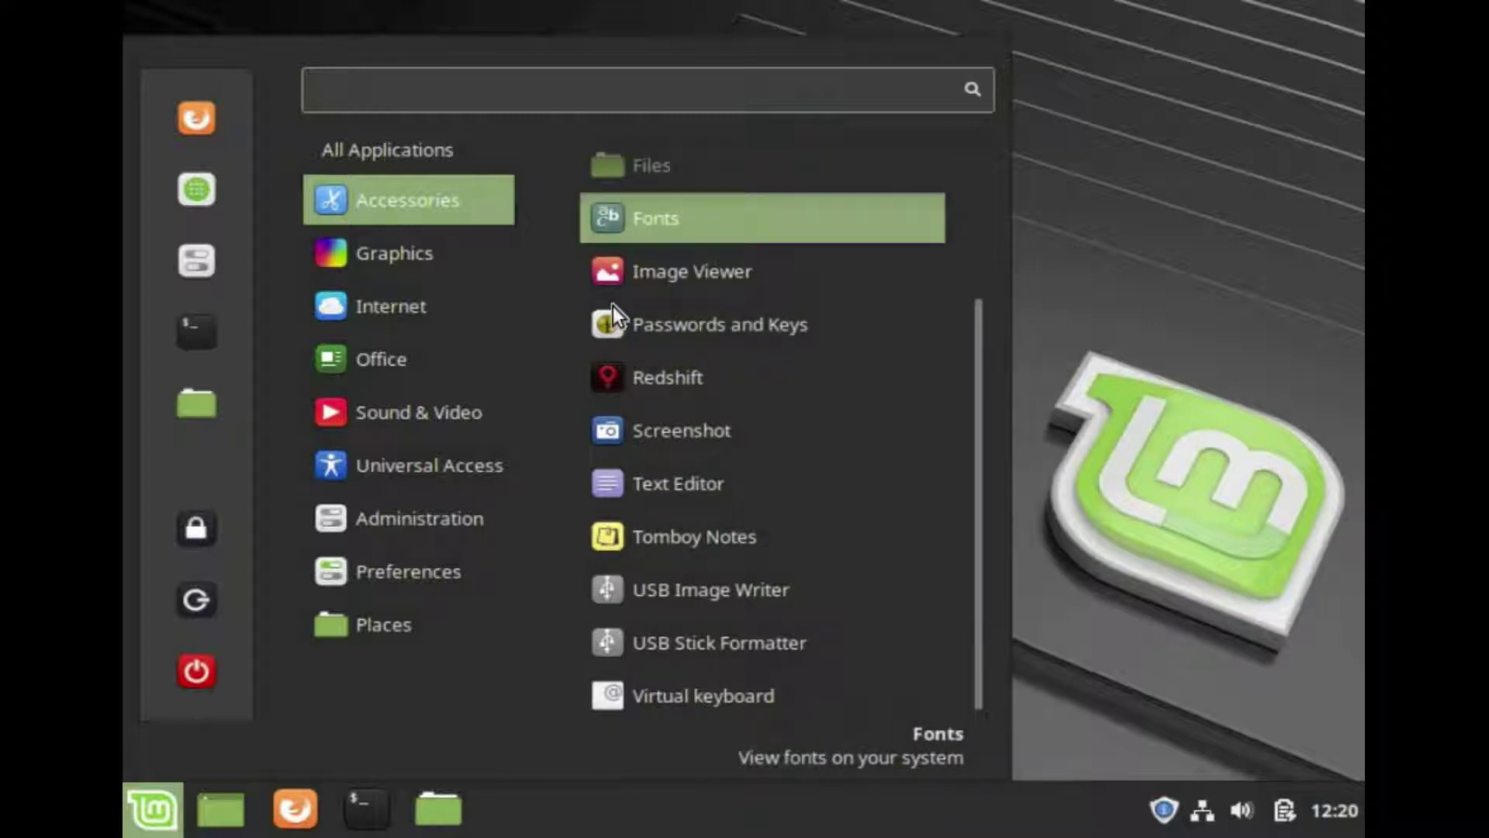
scroll(403, 248, up, 5)
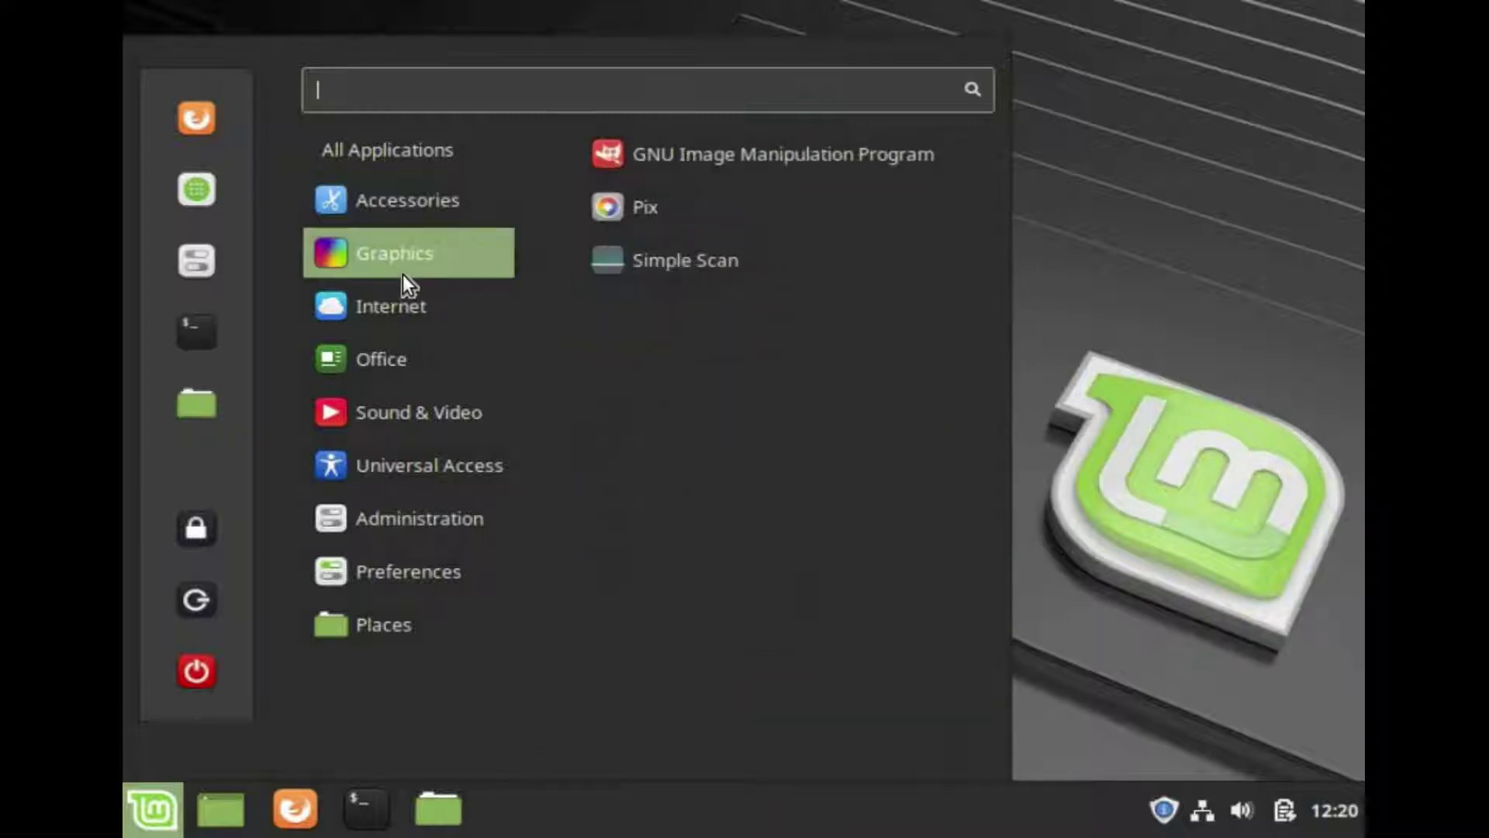
mouse_move(399, 311)
mouse_move(400, 358)
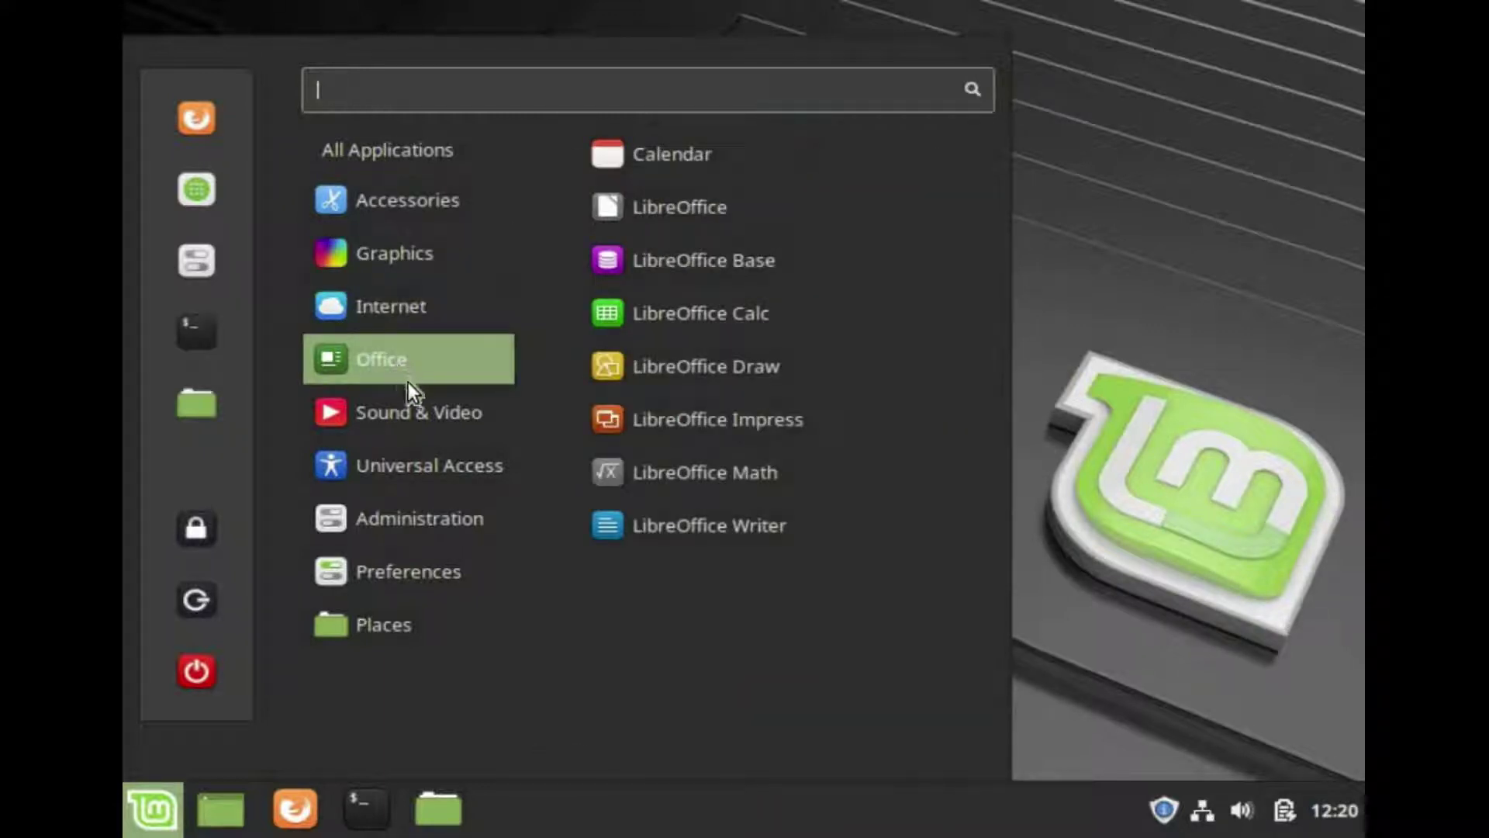
mouse_move(405, 540)
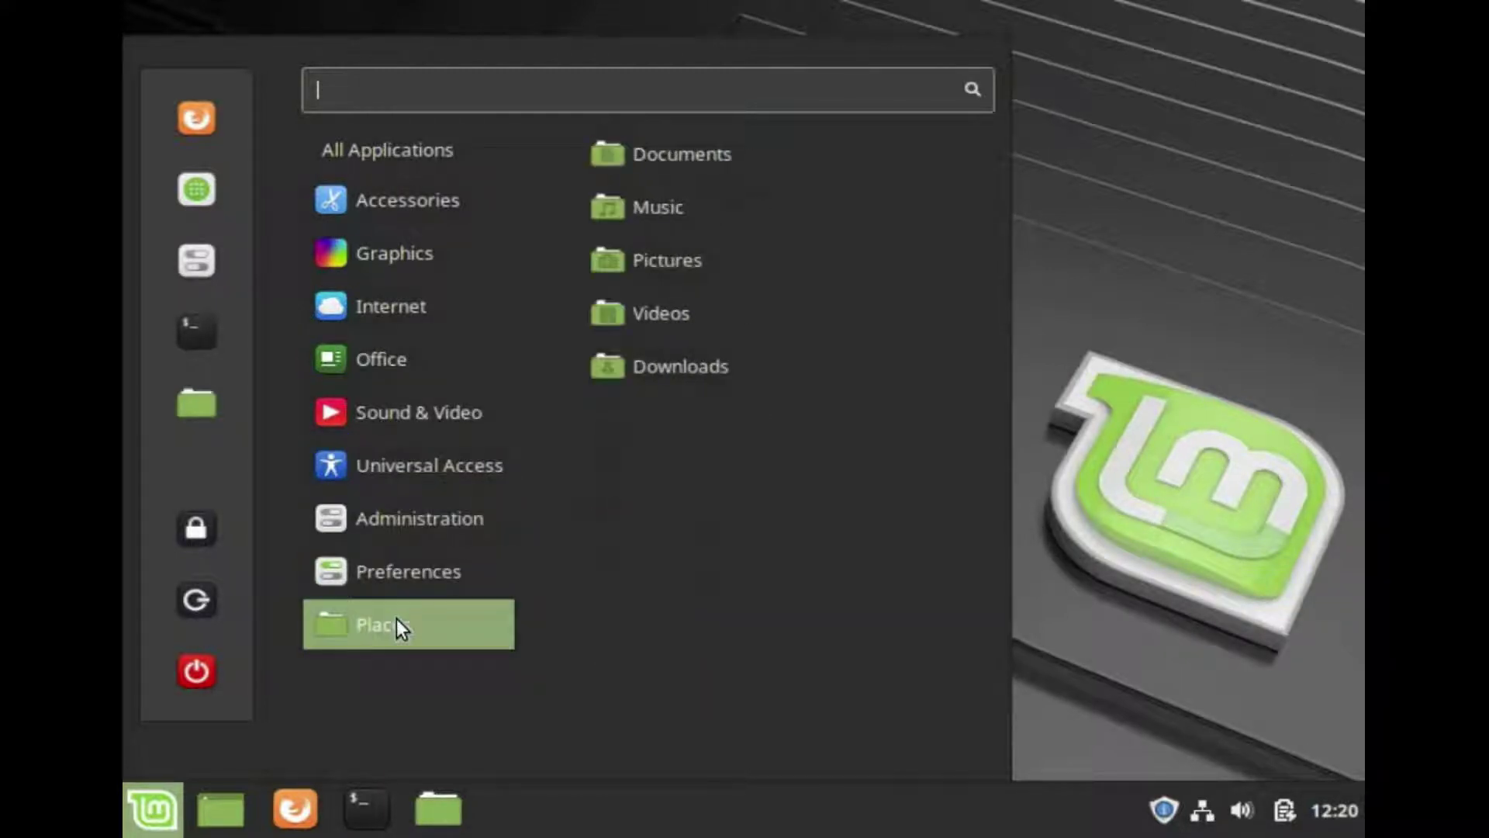
In a new terminal, run whoami and pwd, then exit the shell
click(210, 344)
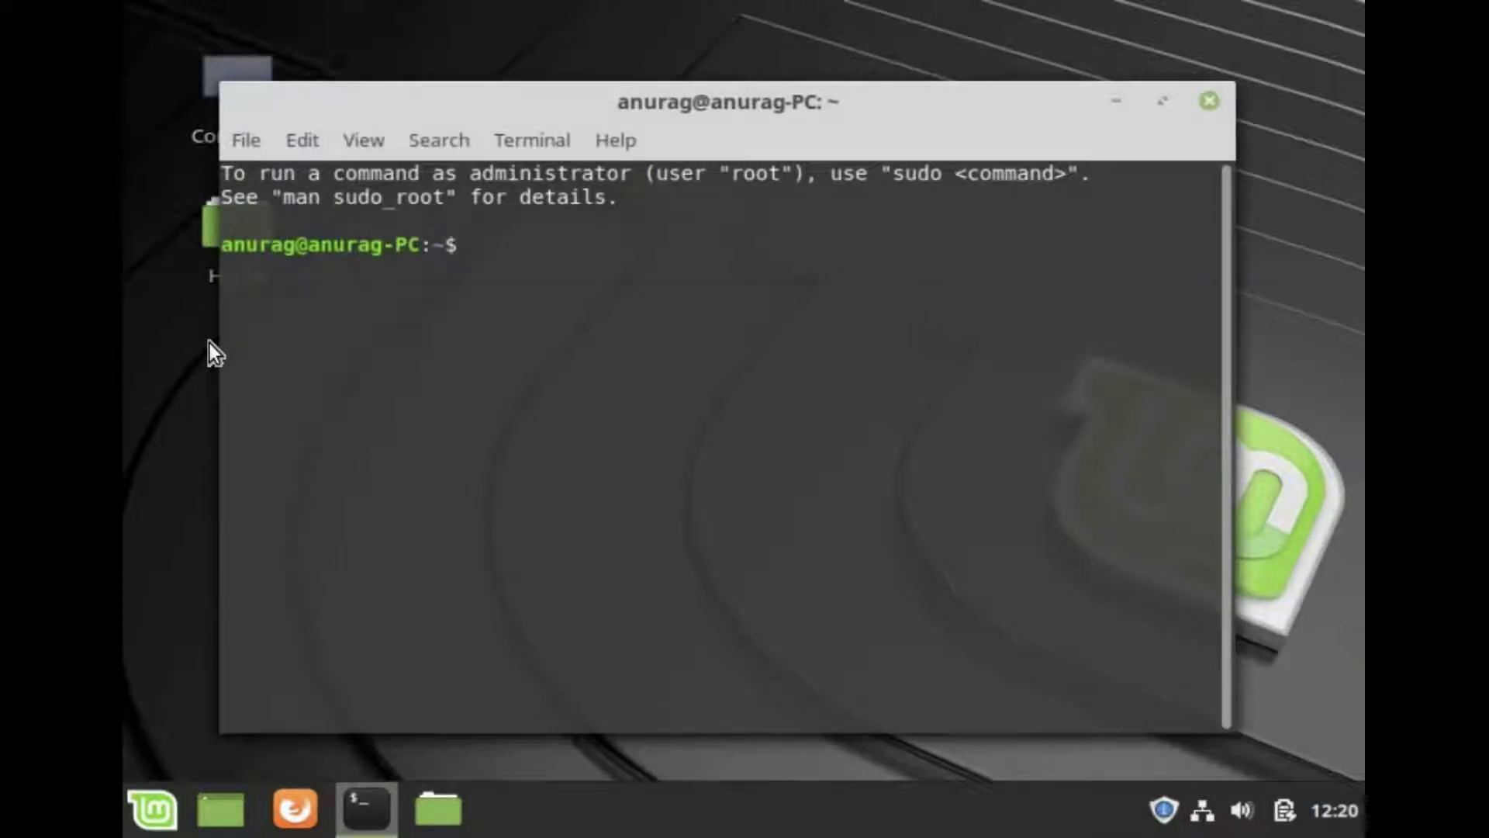
text(whoami)
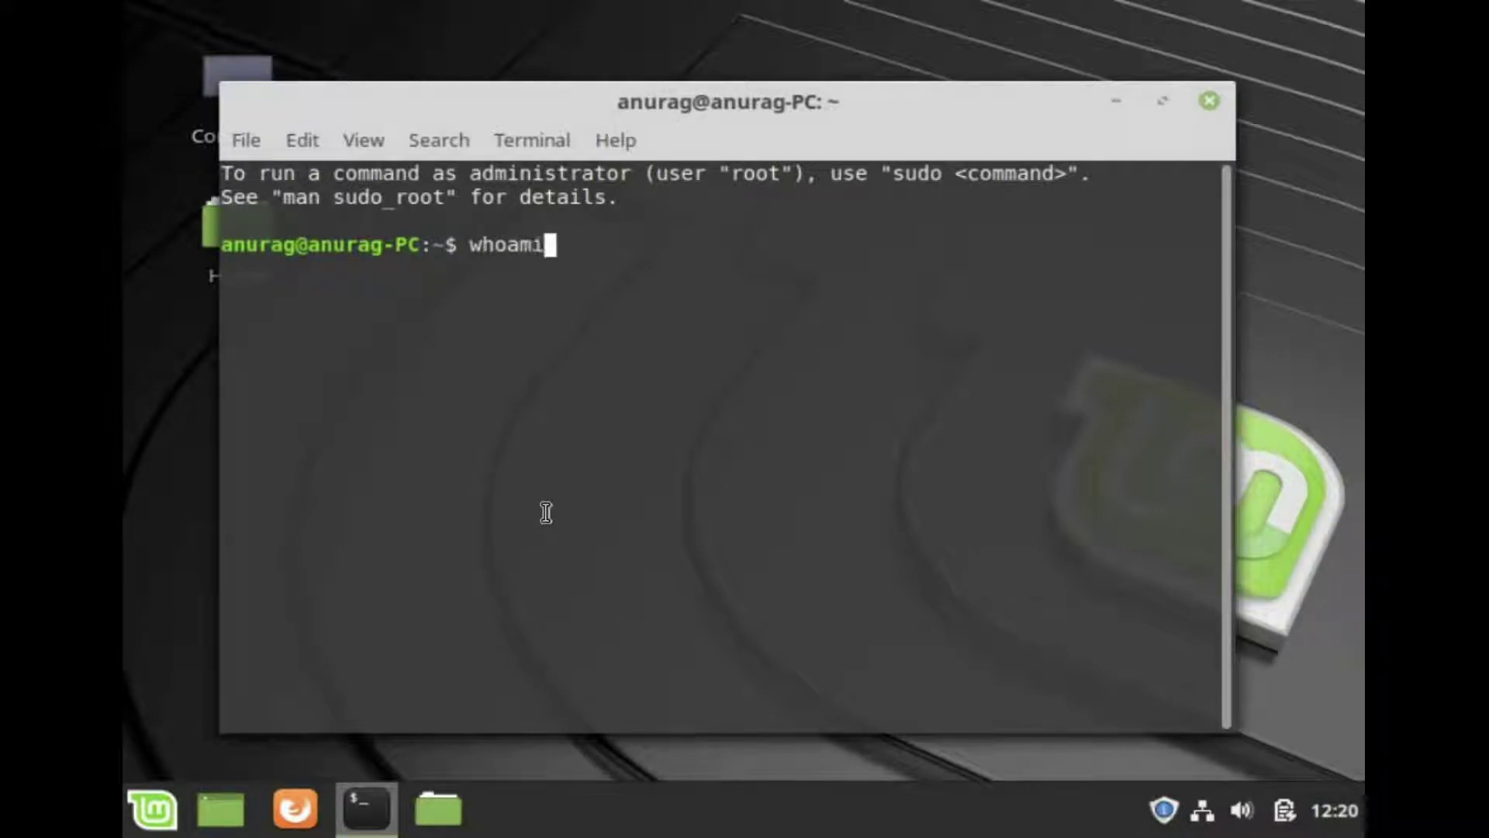
key(Return)
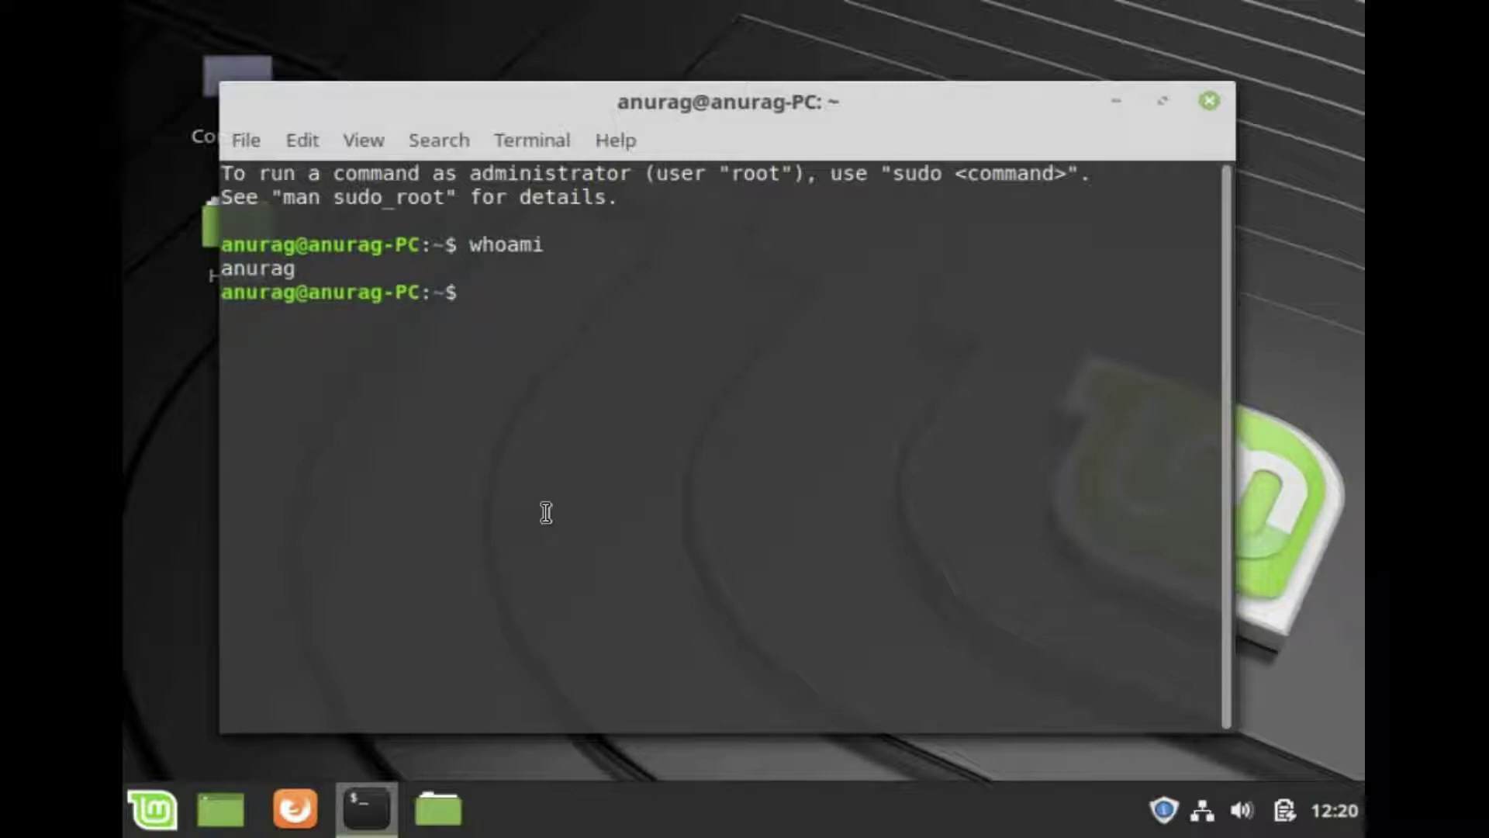
text(pwd)
key(Return)
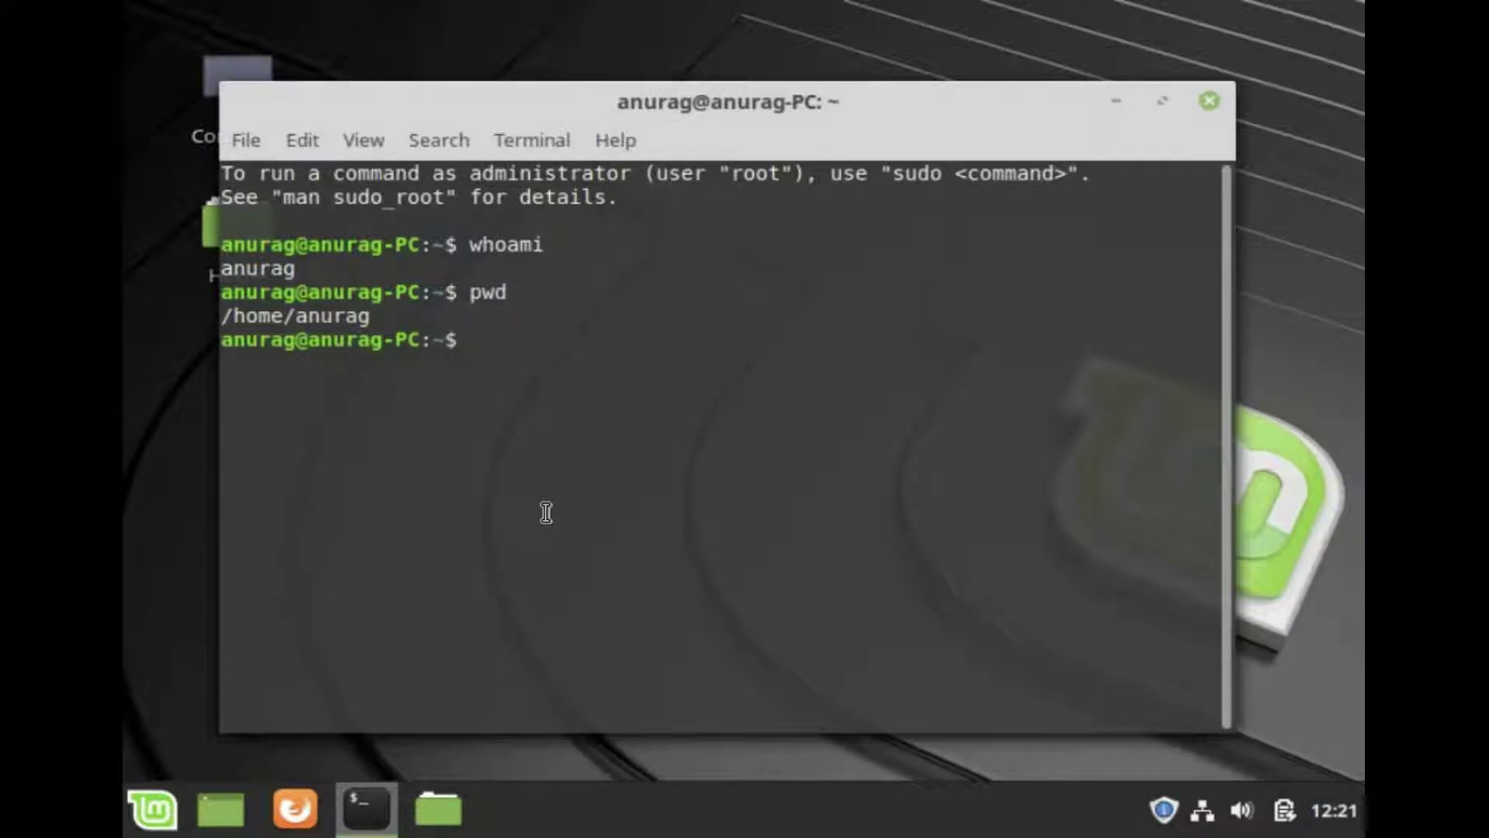
text(exit)
key(Return)
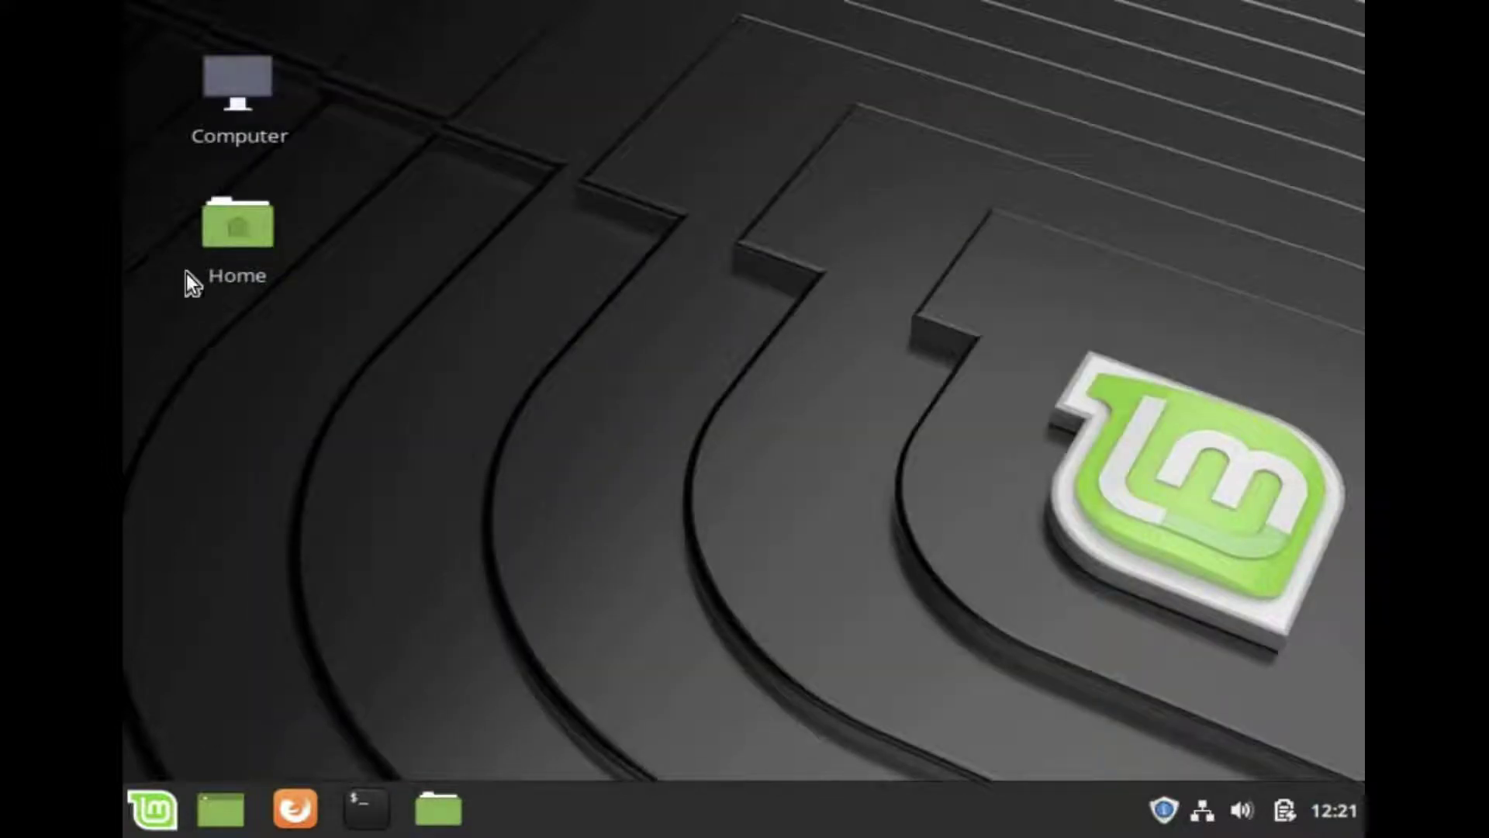
Check the home folder's properties, then open the 215 GB Volume from the sidebar
double_click(231, 255)
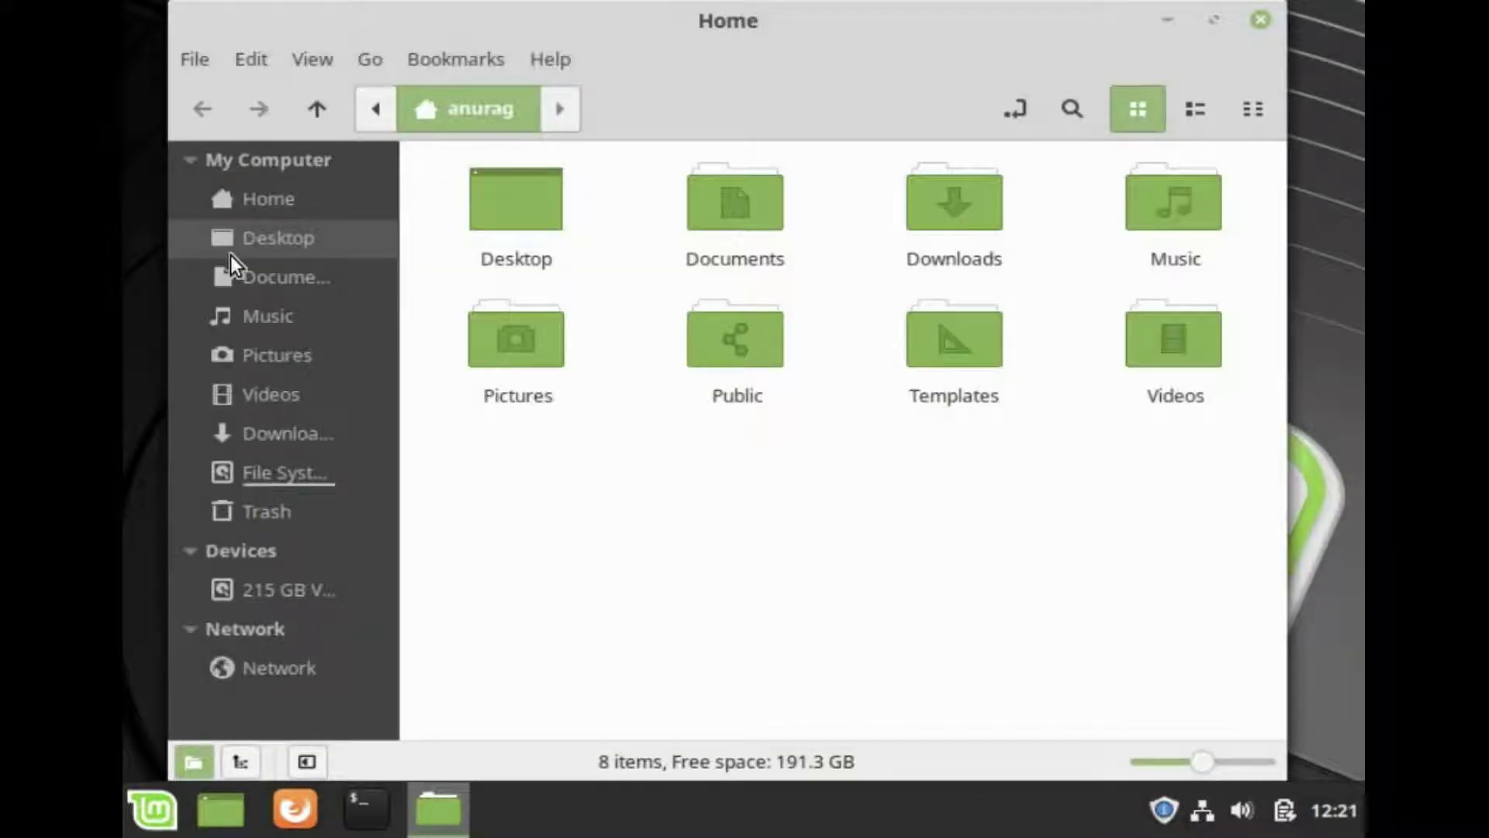
right_click(709, 625)
click(729, 611)
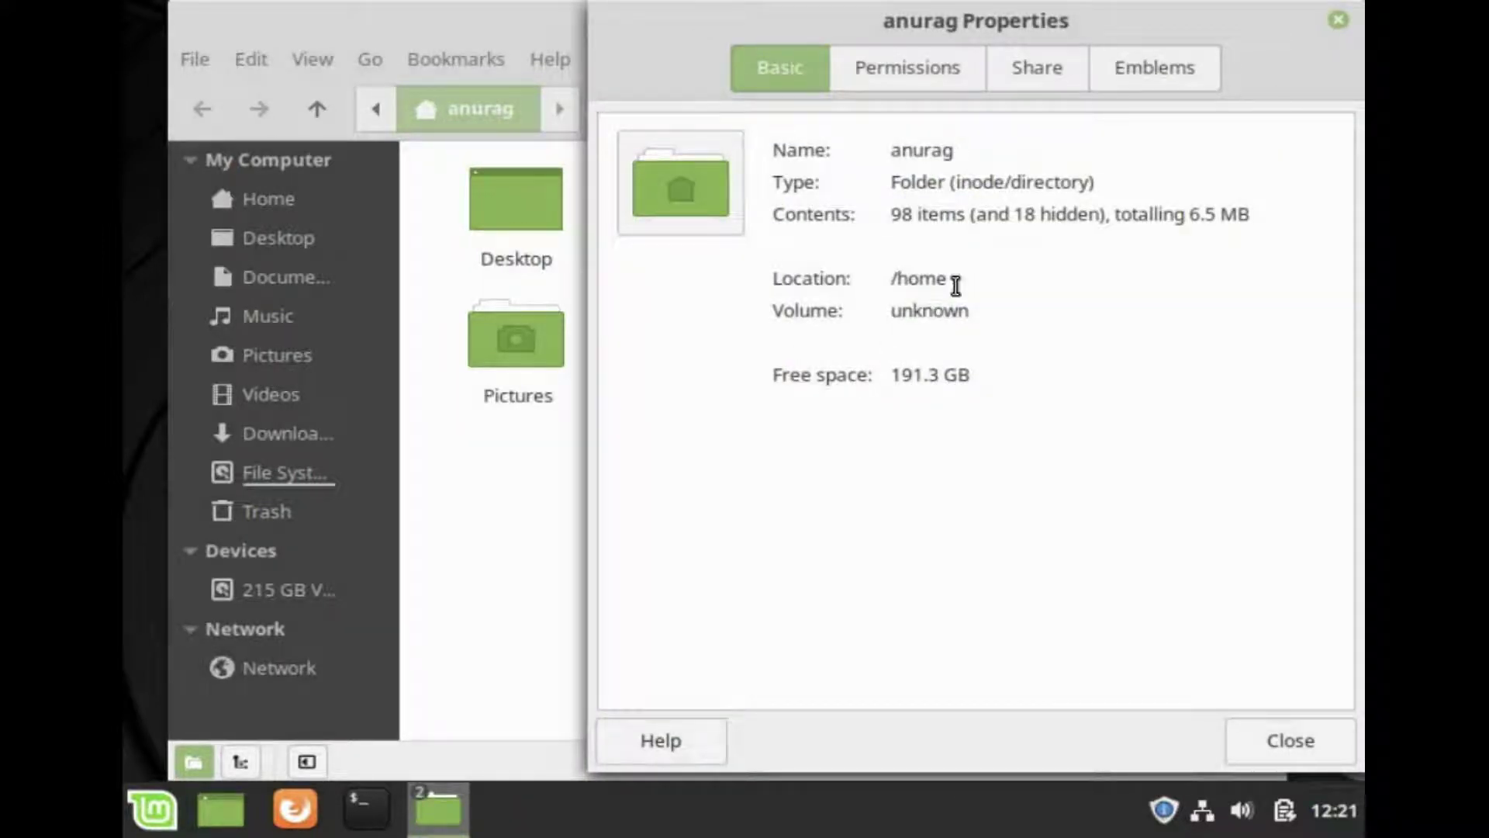
click(1301, 737)
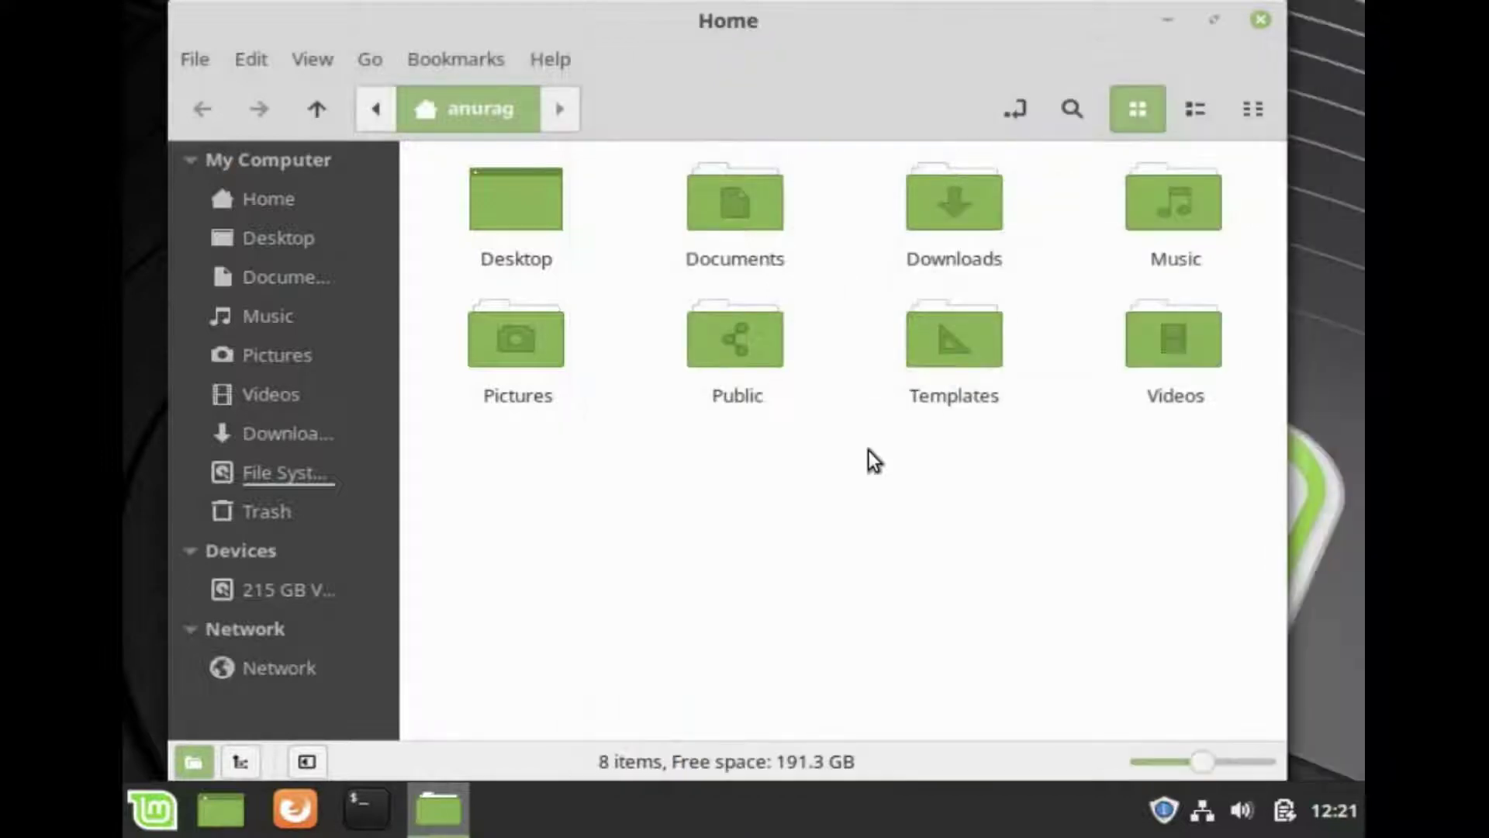
click(271, 589)
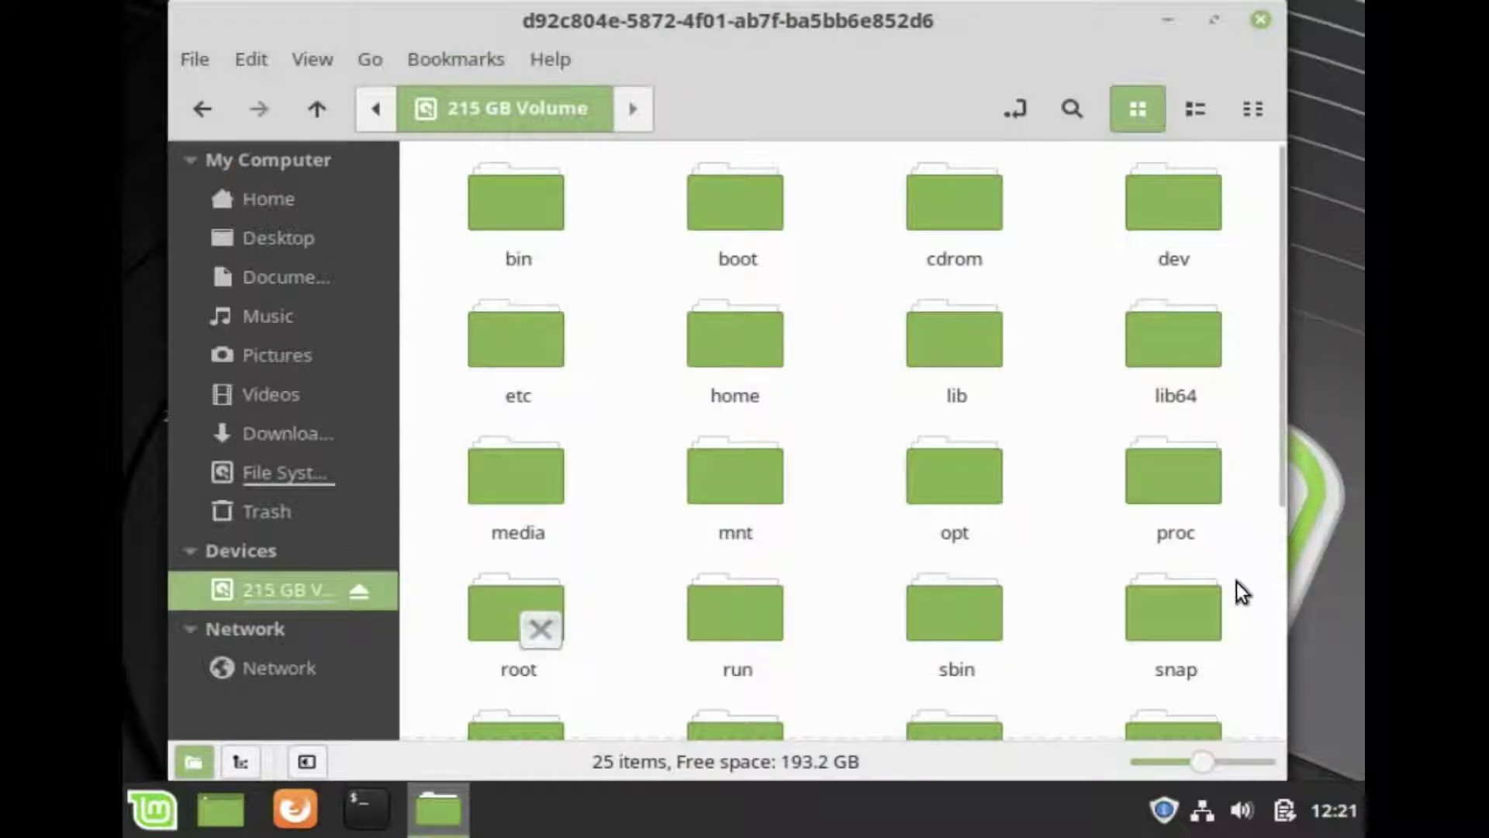
Browse the 215 GB Volume's folders and open its home folder
scroll(1280, 579, down, 3)
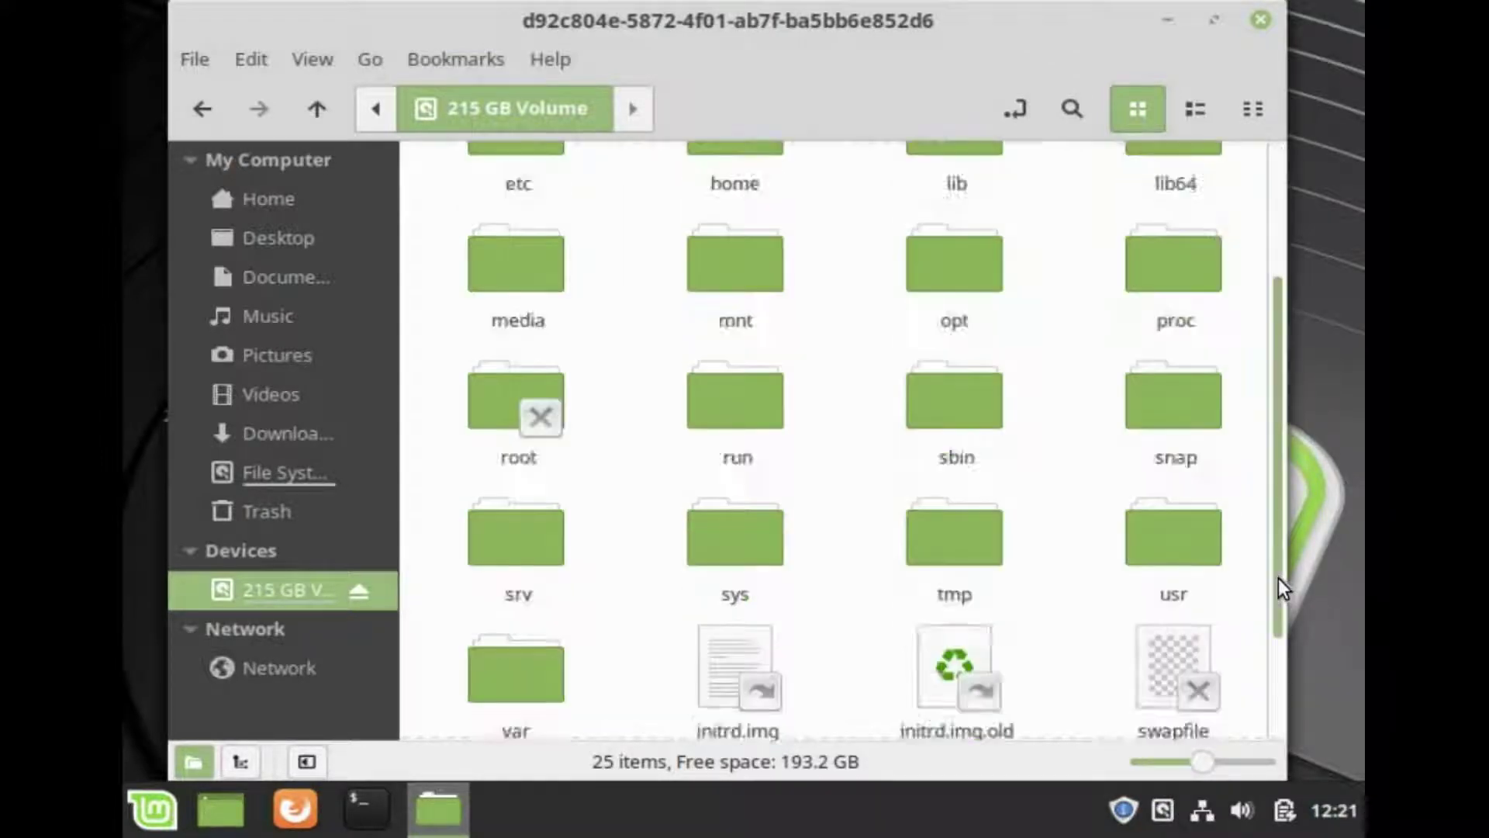
scroll(1278, 578, down, 2)
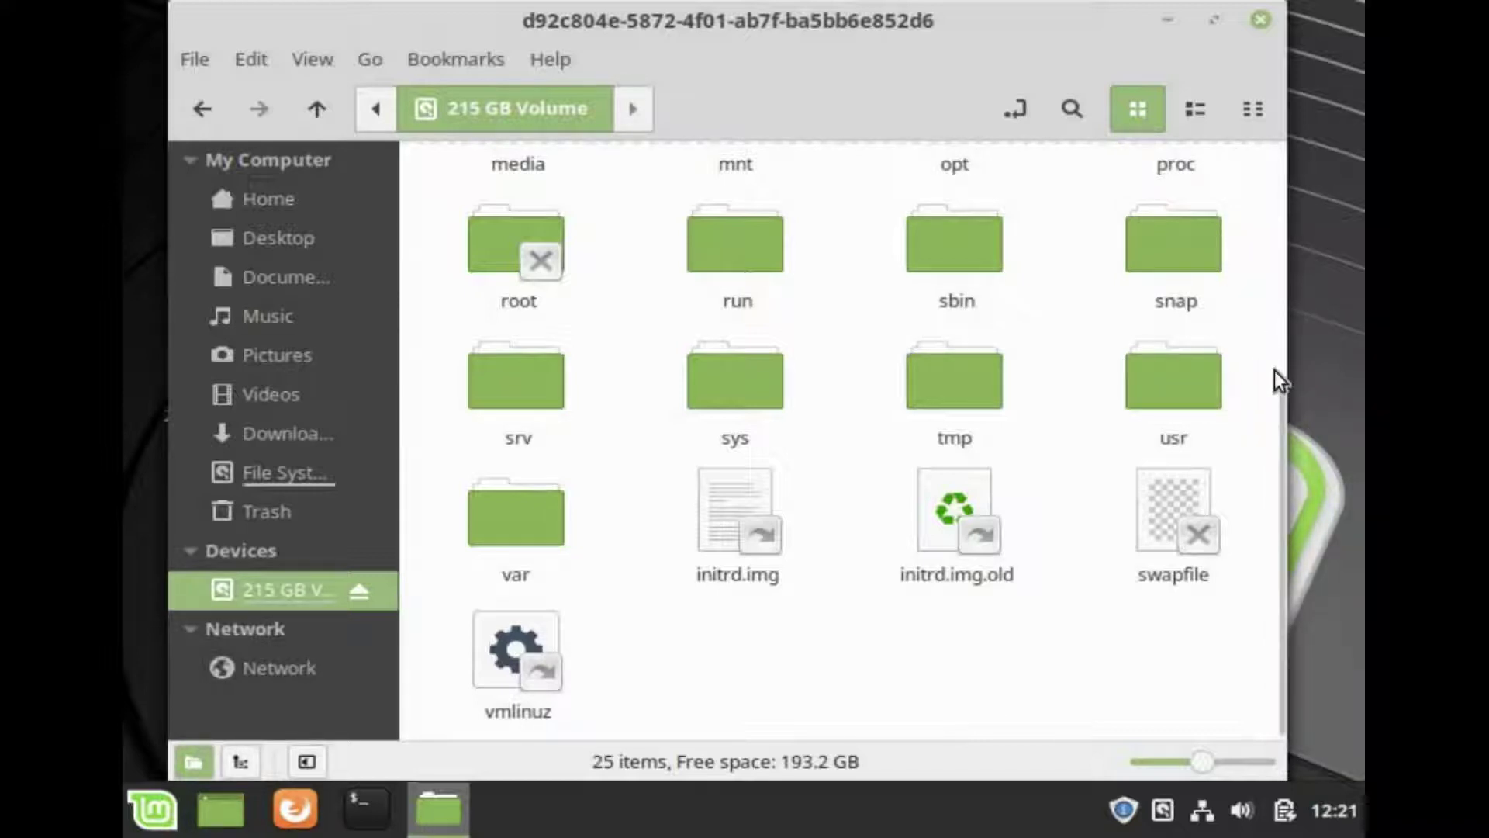
scroll(1281, 310, up, 3)
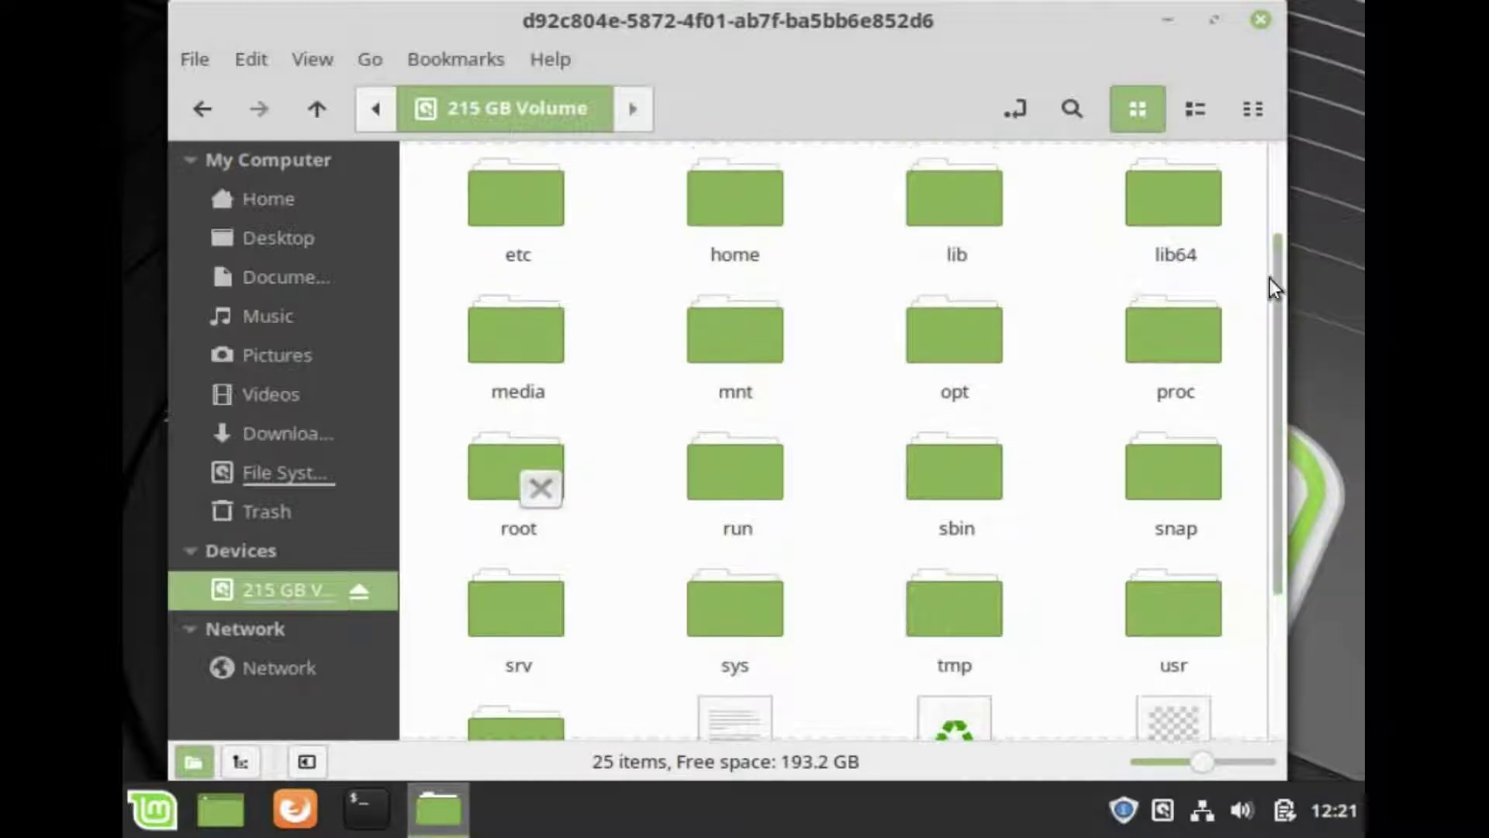
double_click(705, 221)
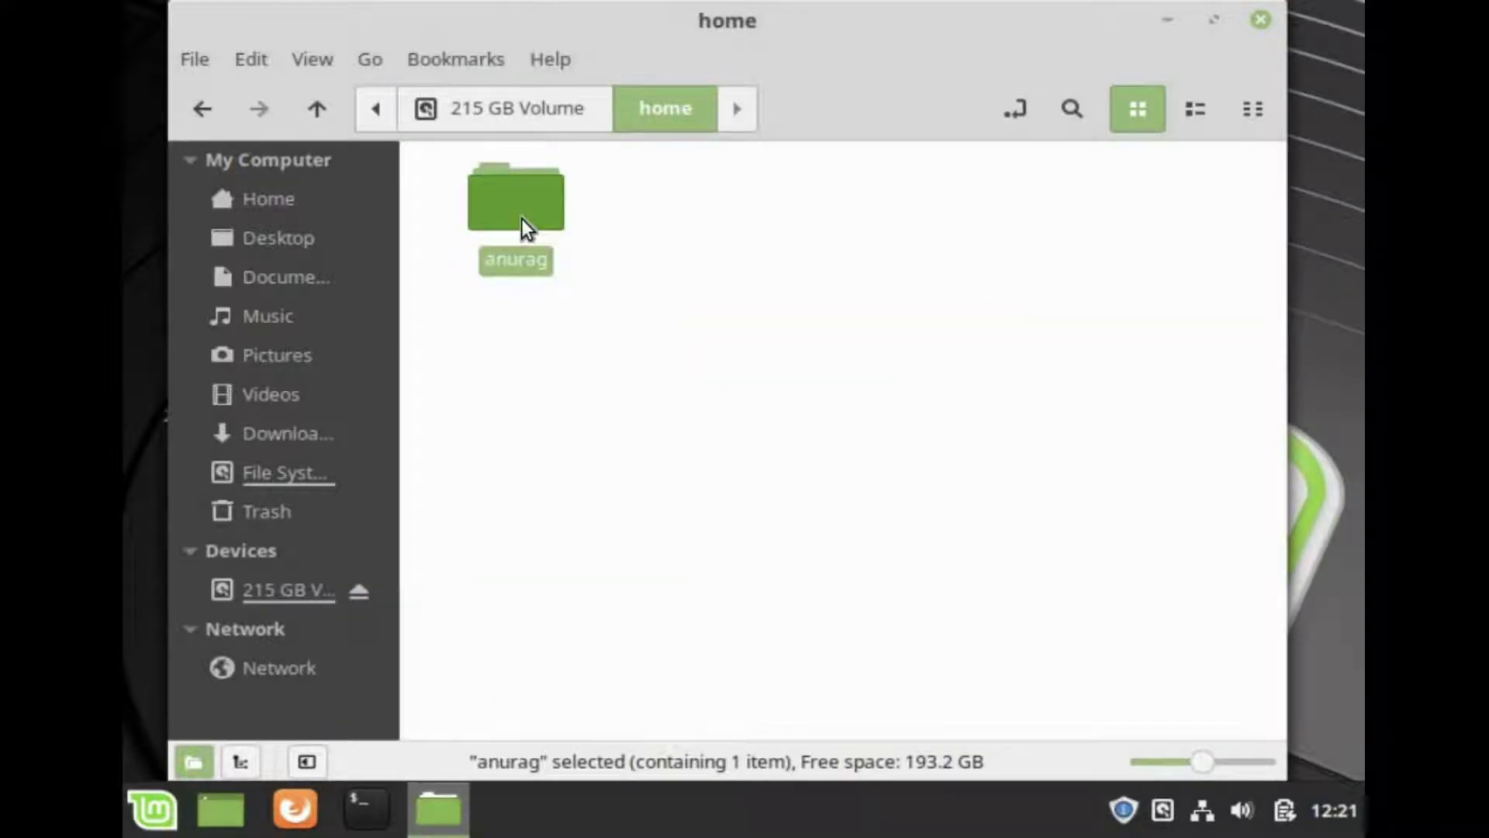
In the user's folder, create an empty document named 'File Created in Linux Mint'
double_click(522, 225)
right_click(788, 440)
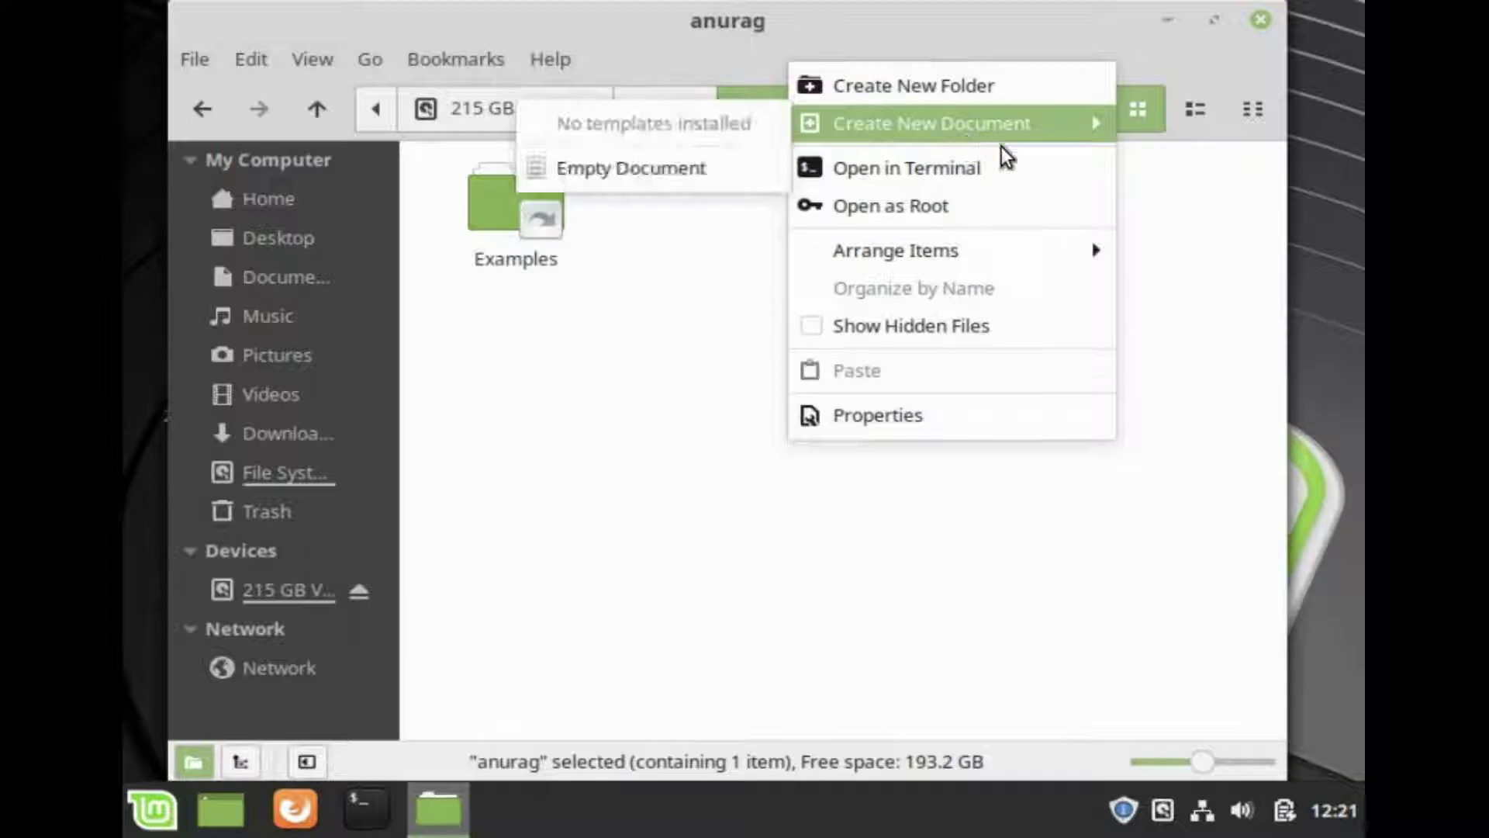
mouse_move(912, 118)
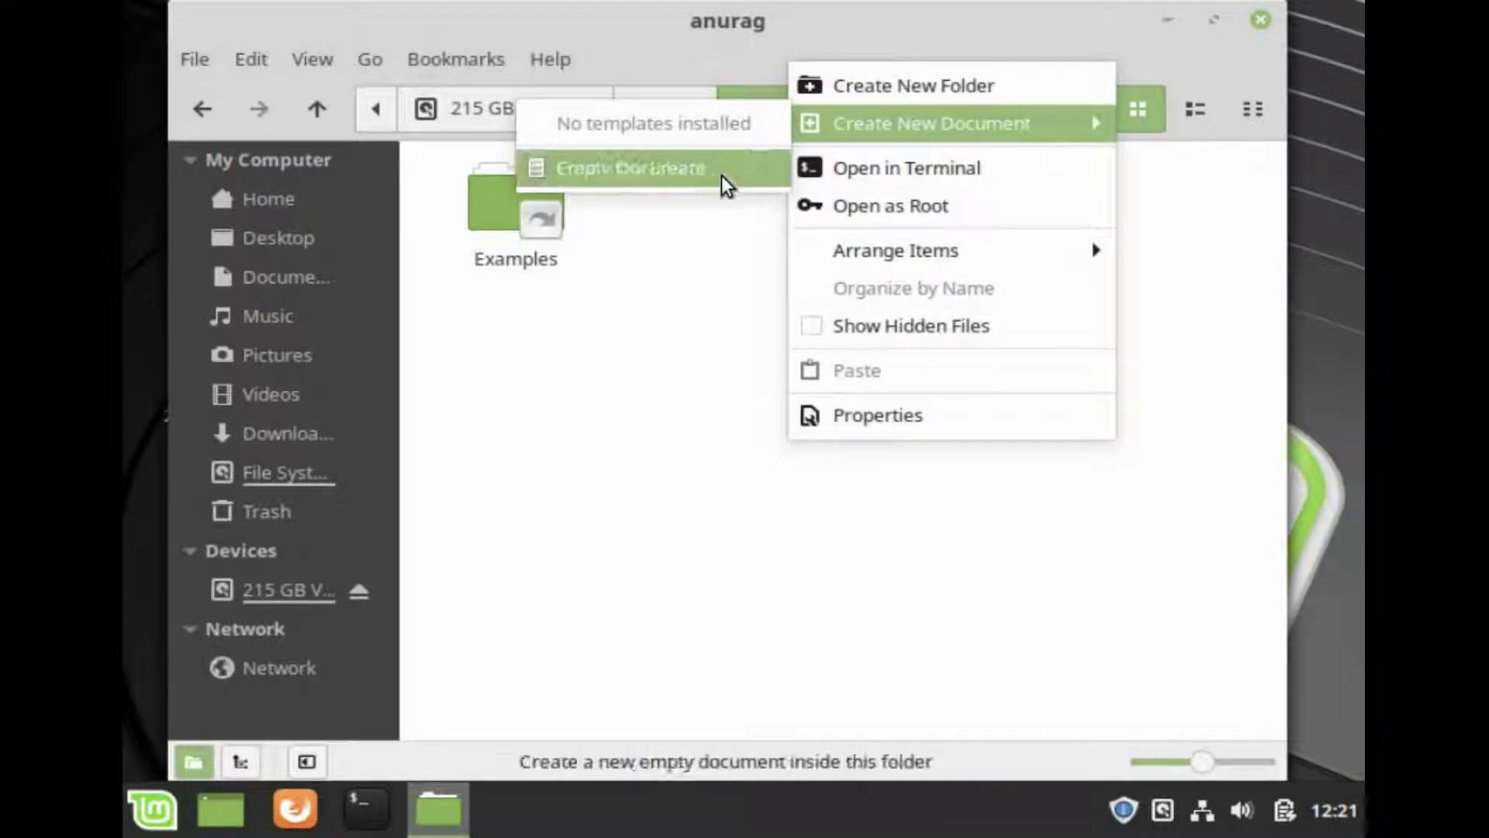
click(719, 178)
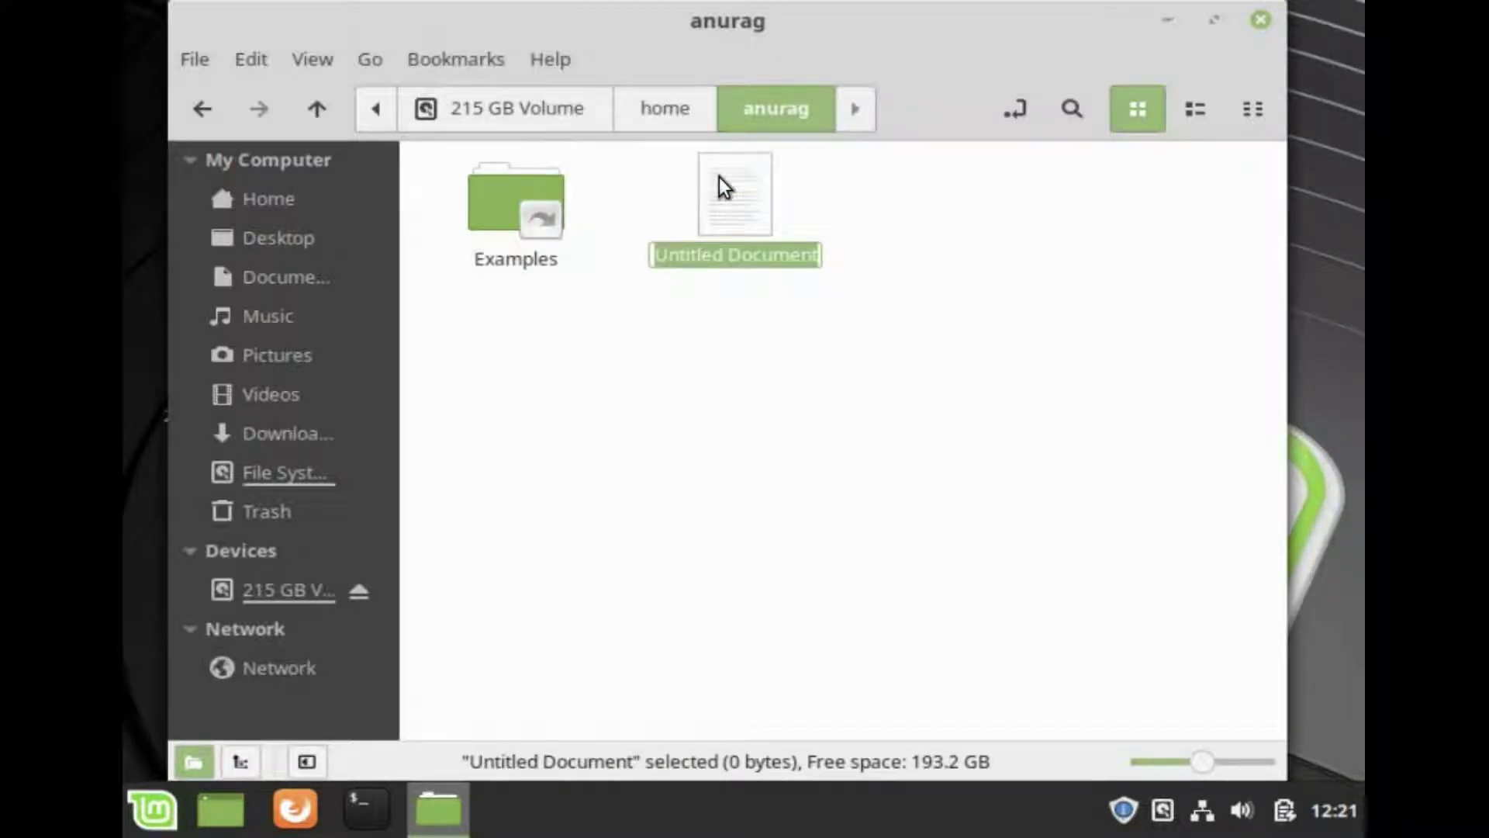
text(File )
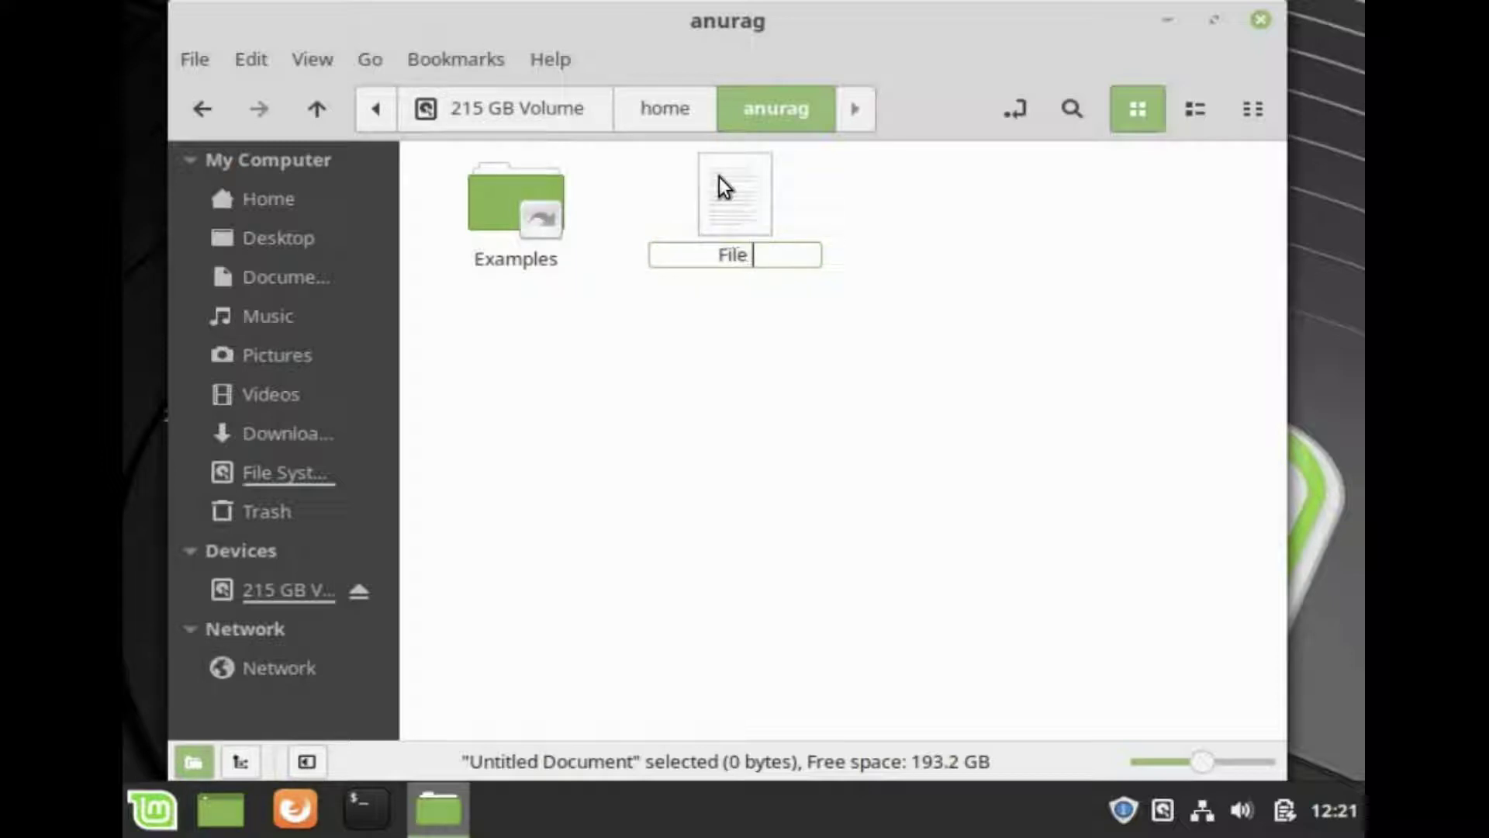
text(Create)
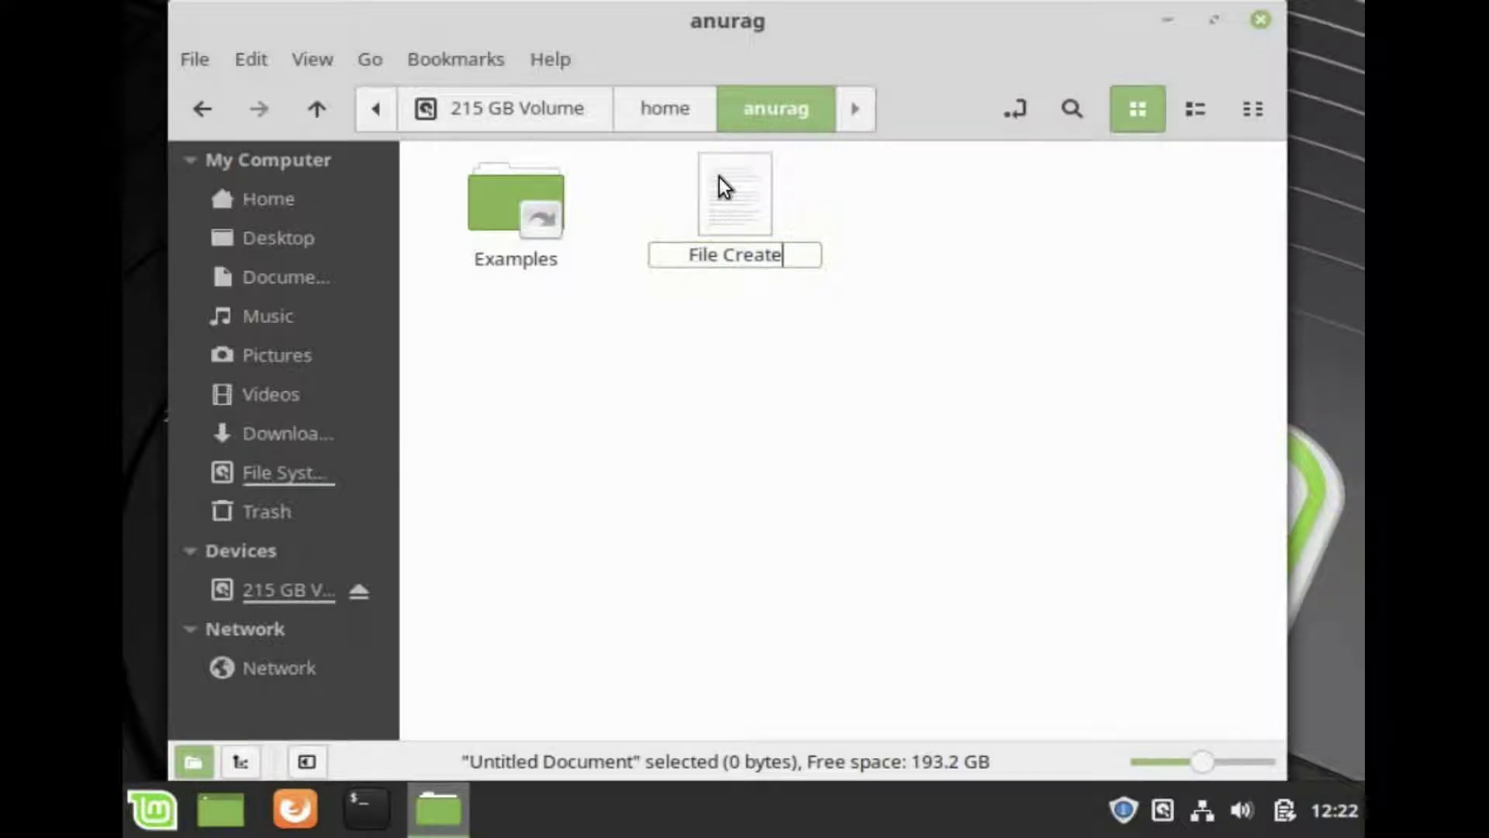
text(d i)
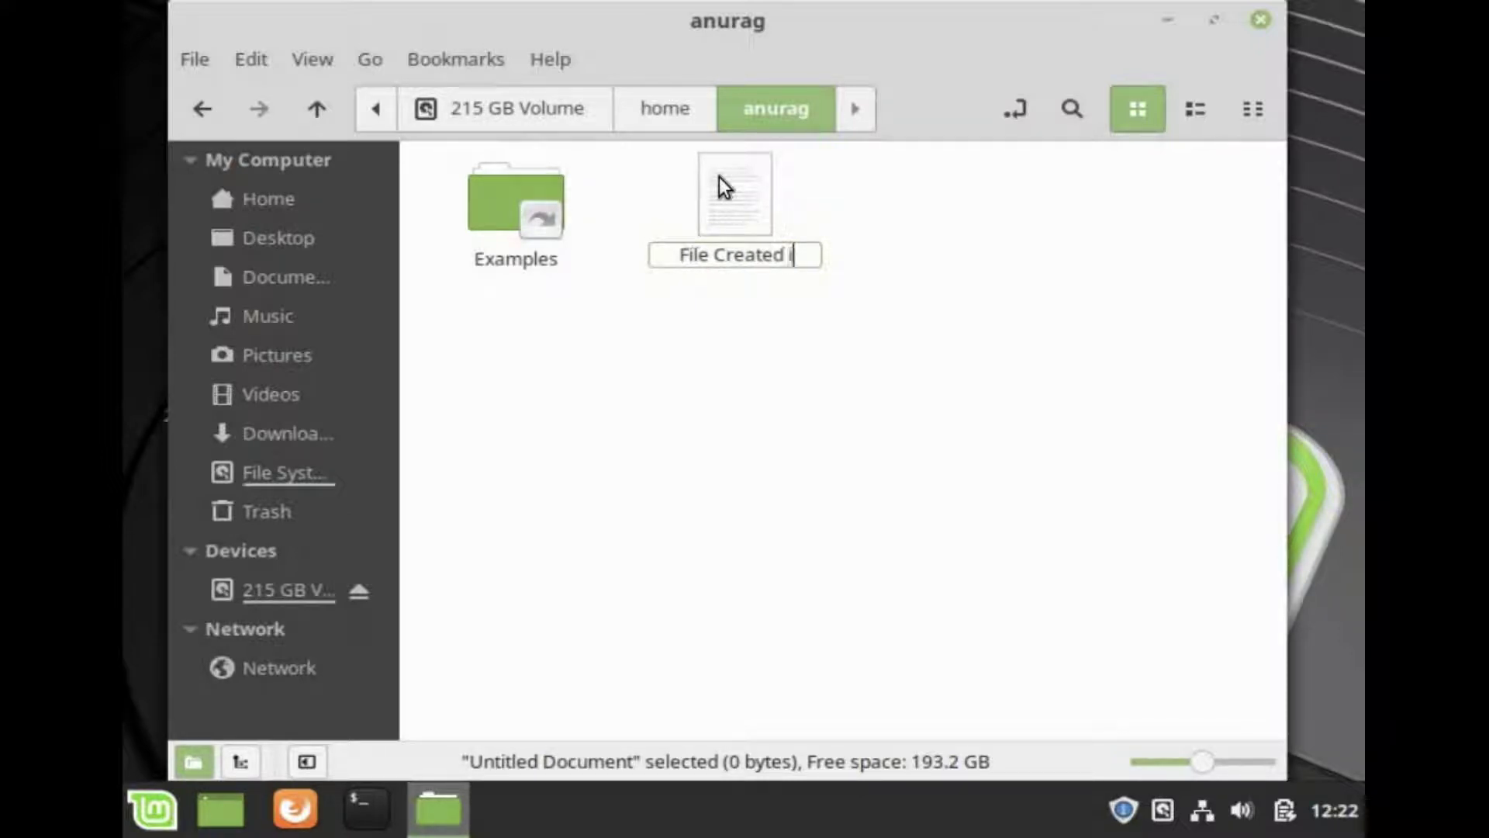
text(n Linu)
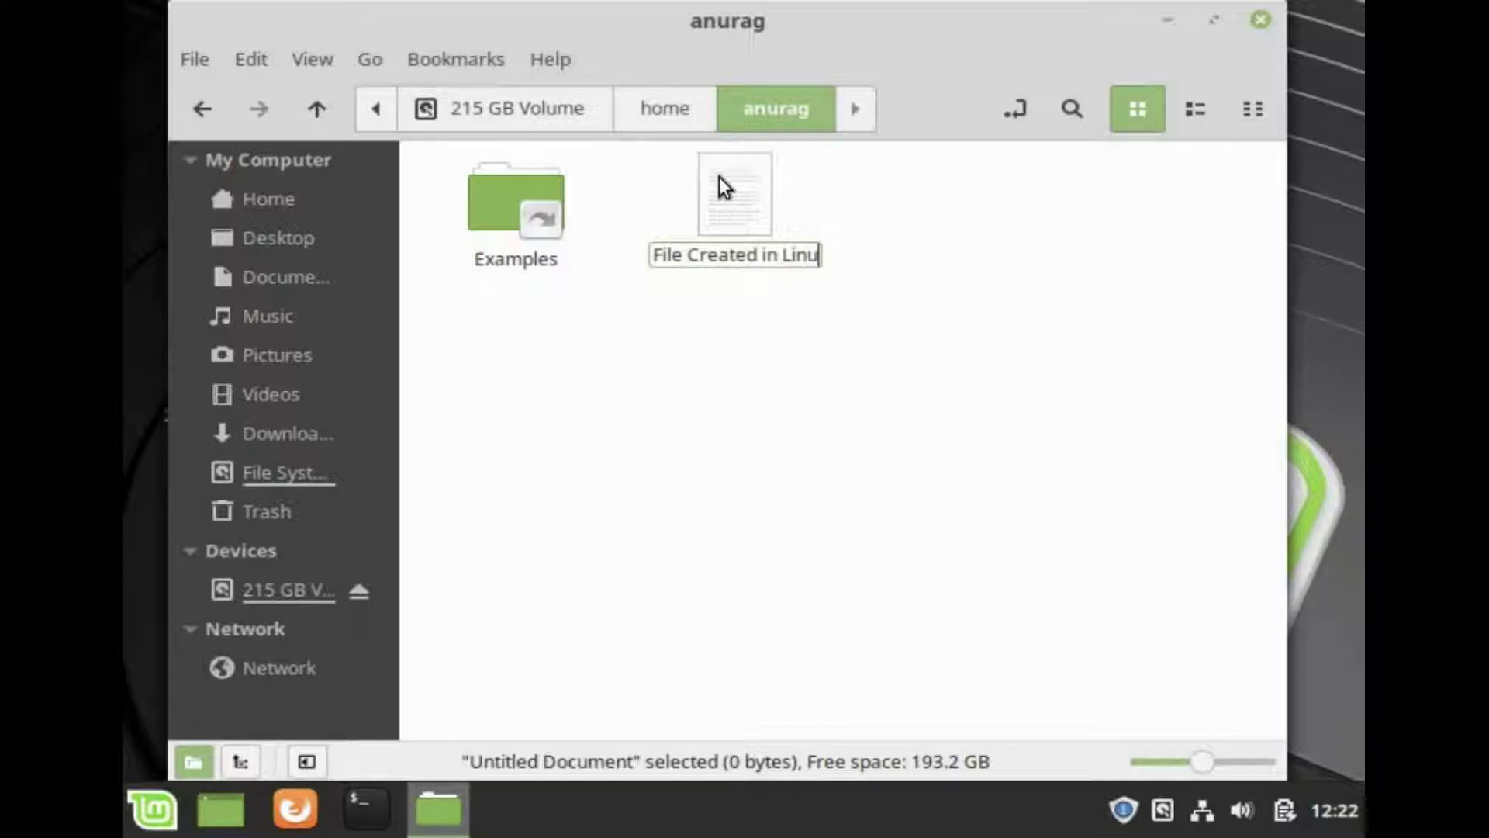
text(x Mint)
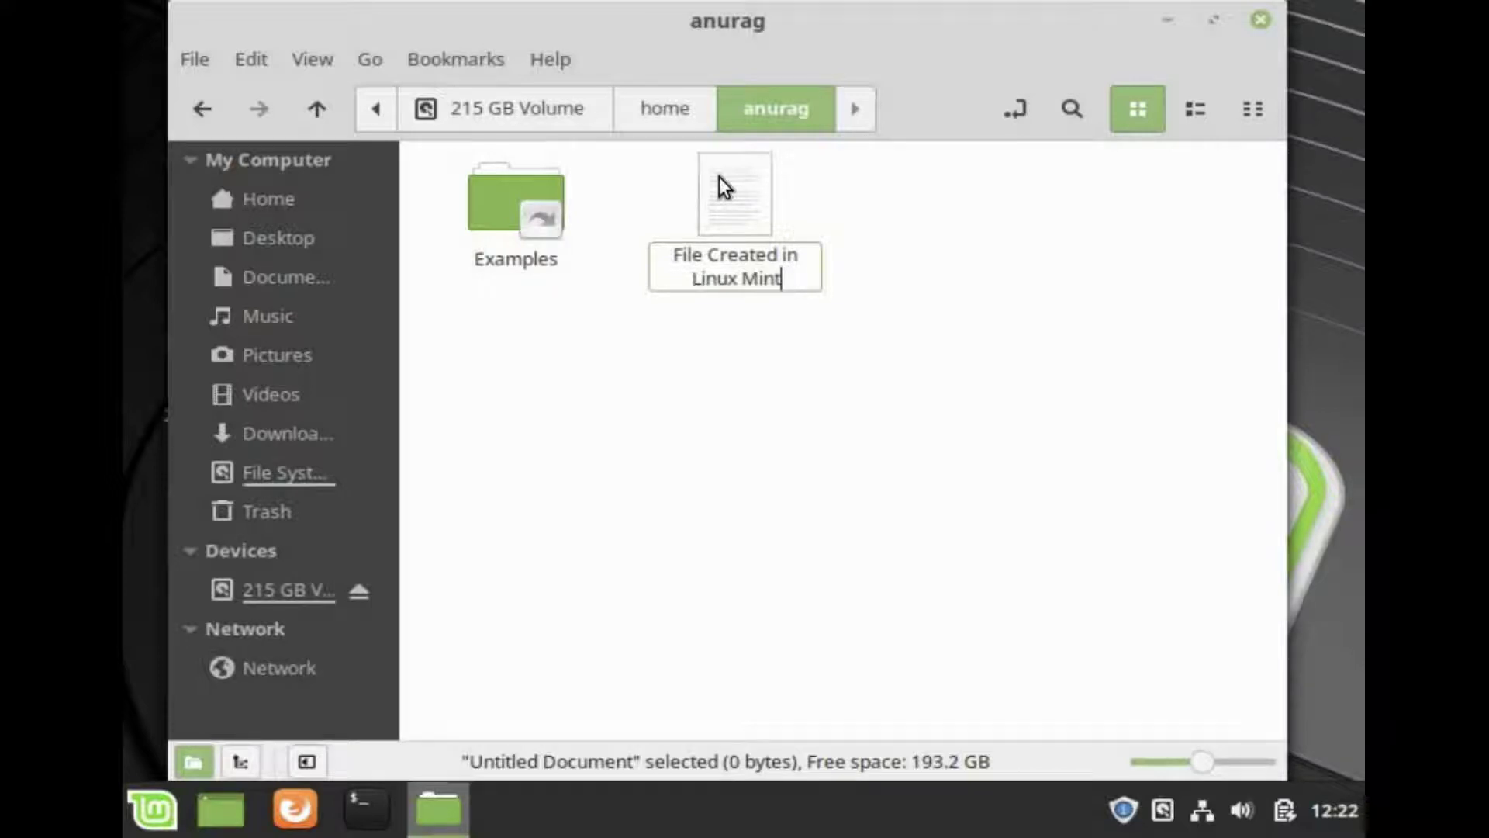
key(Return)
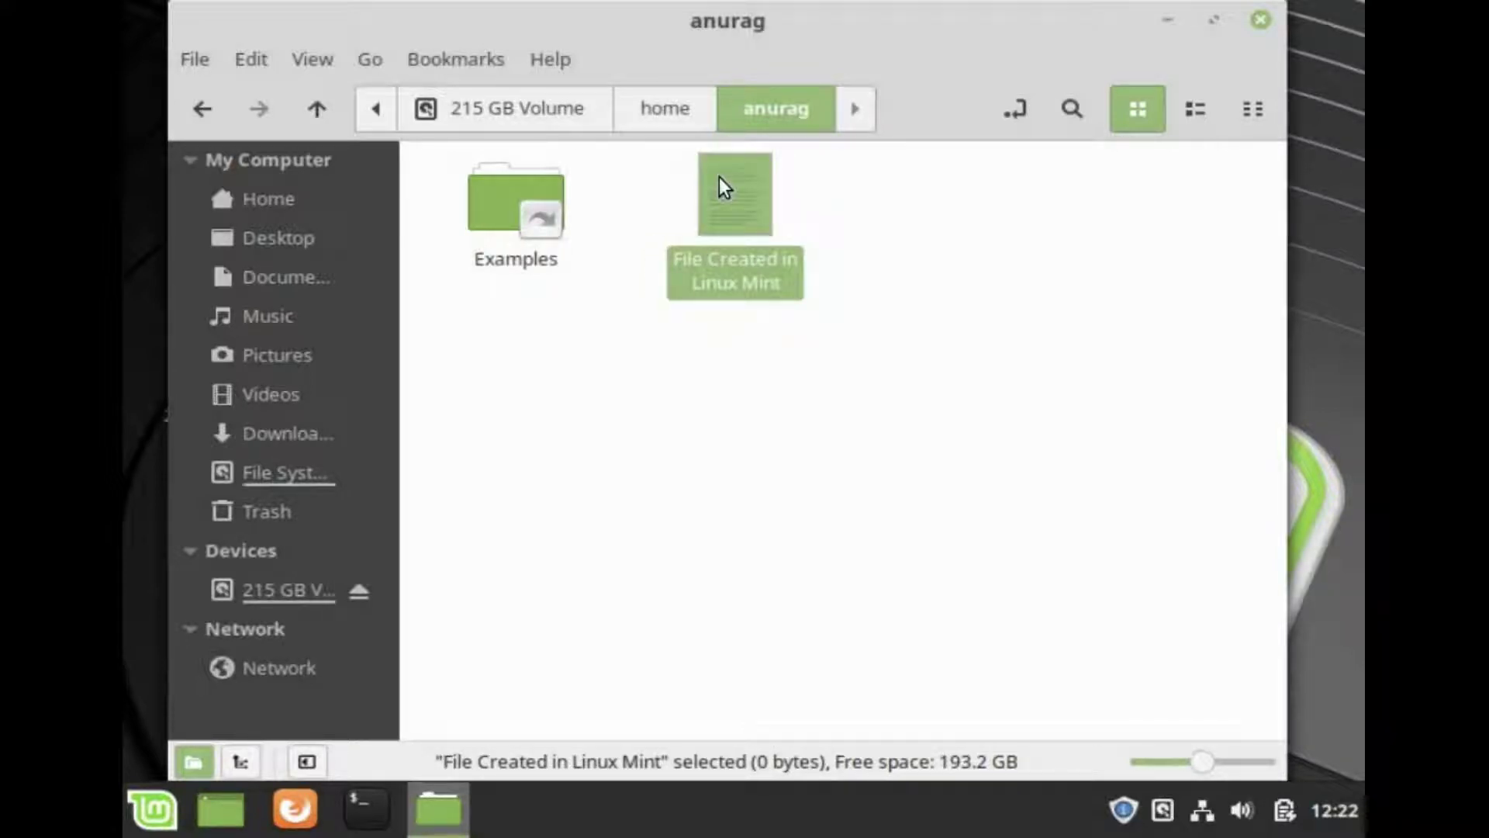
Close Nemo and restart Linux Mint from the menu's power options
click(1262, 20)
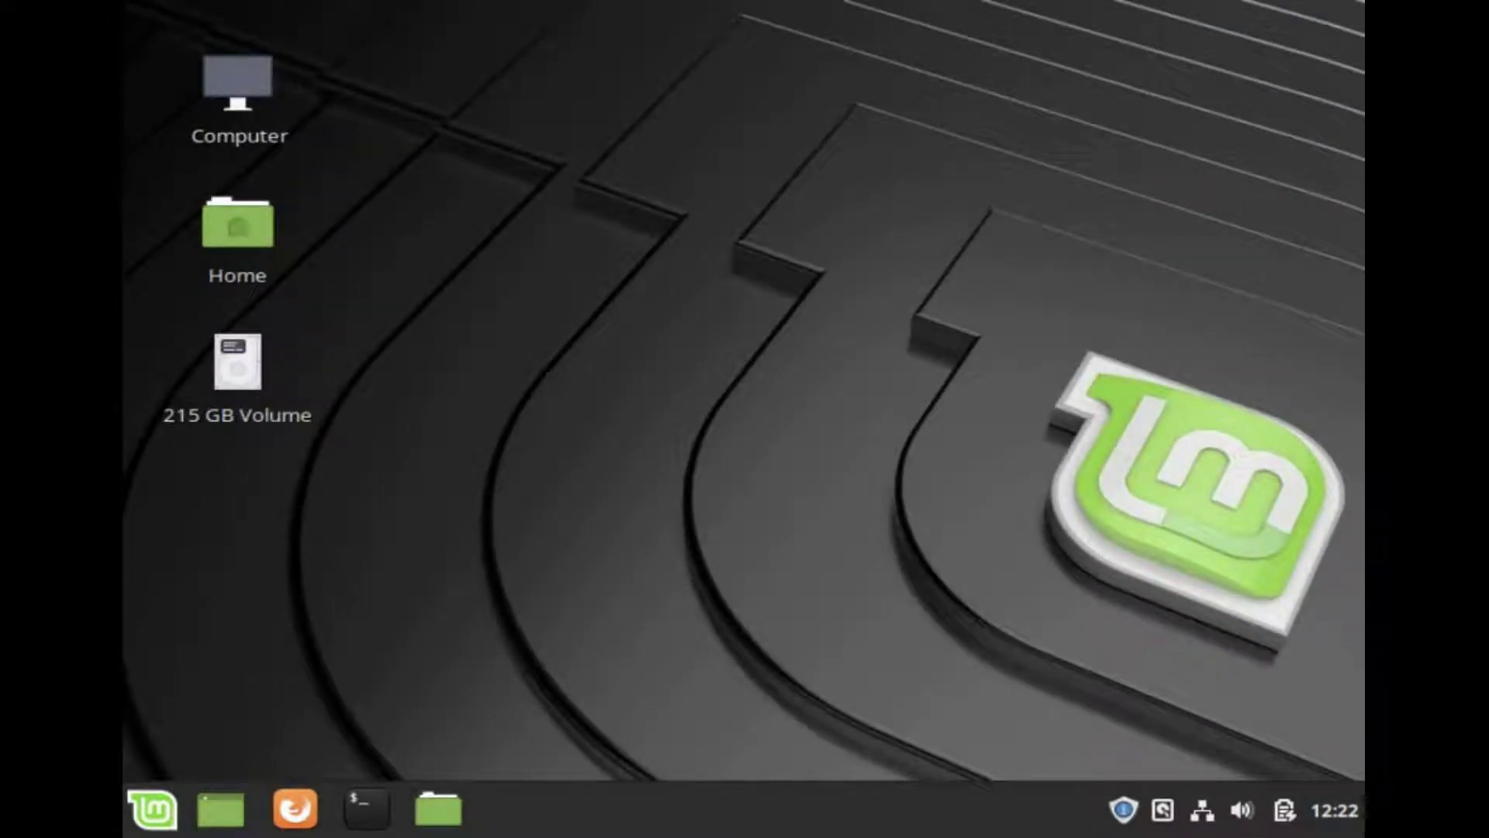
click(155, 818)
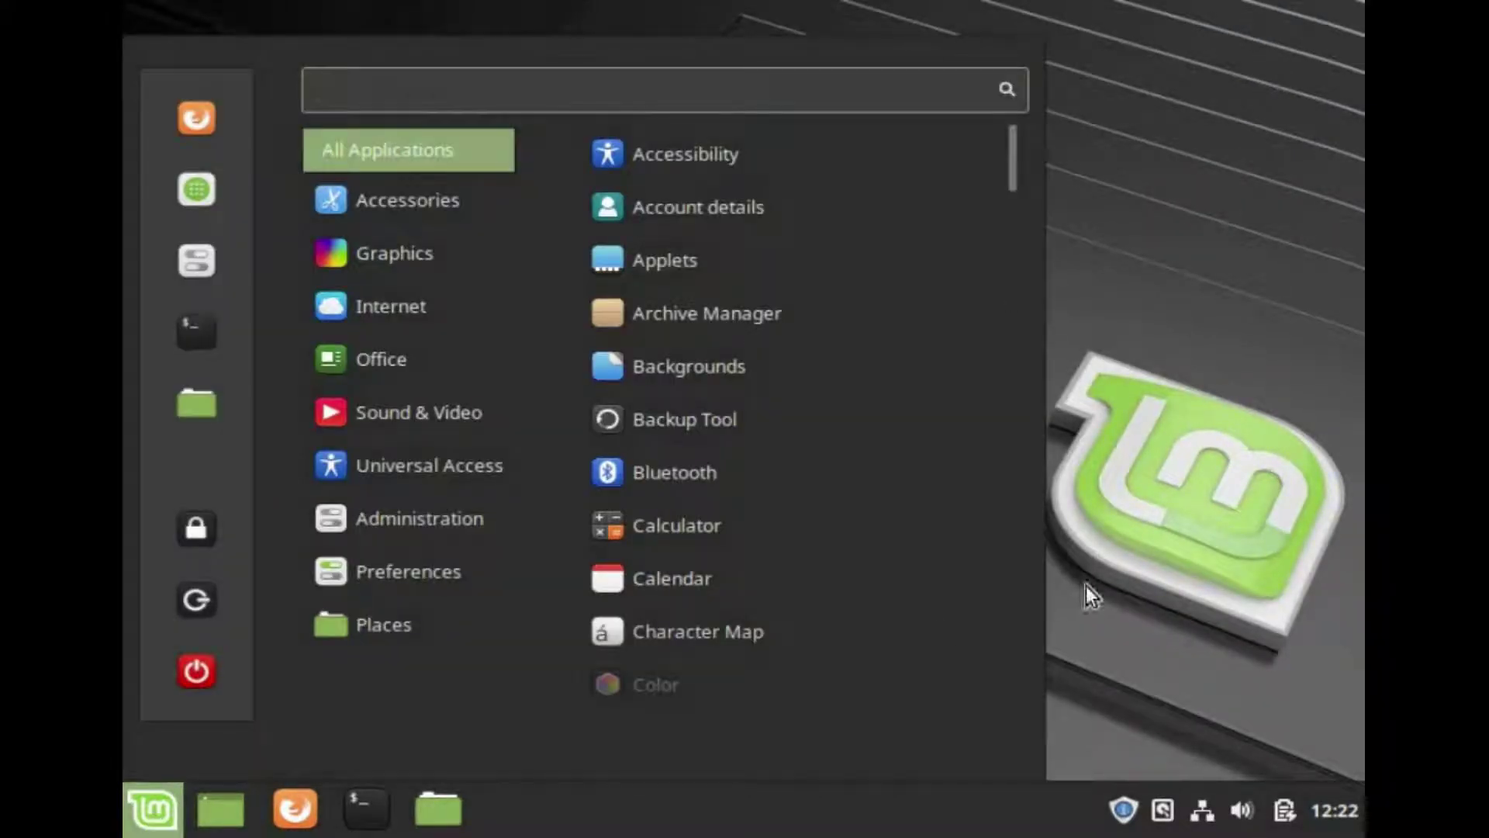
click(1104, 555)
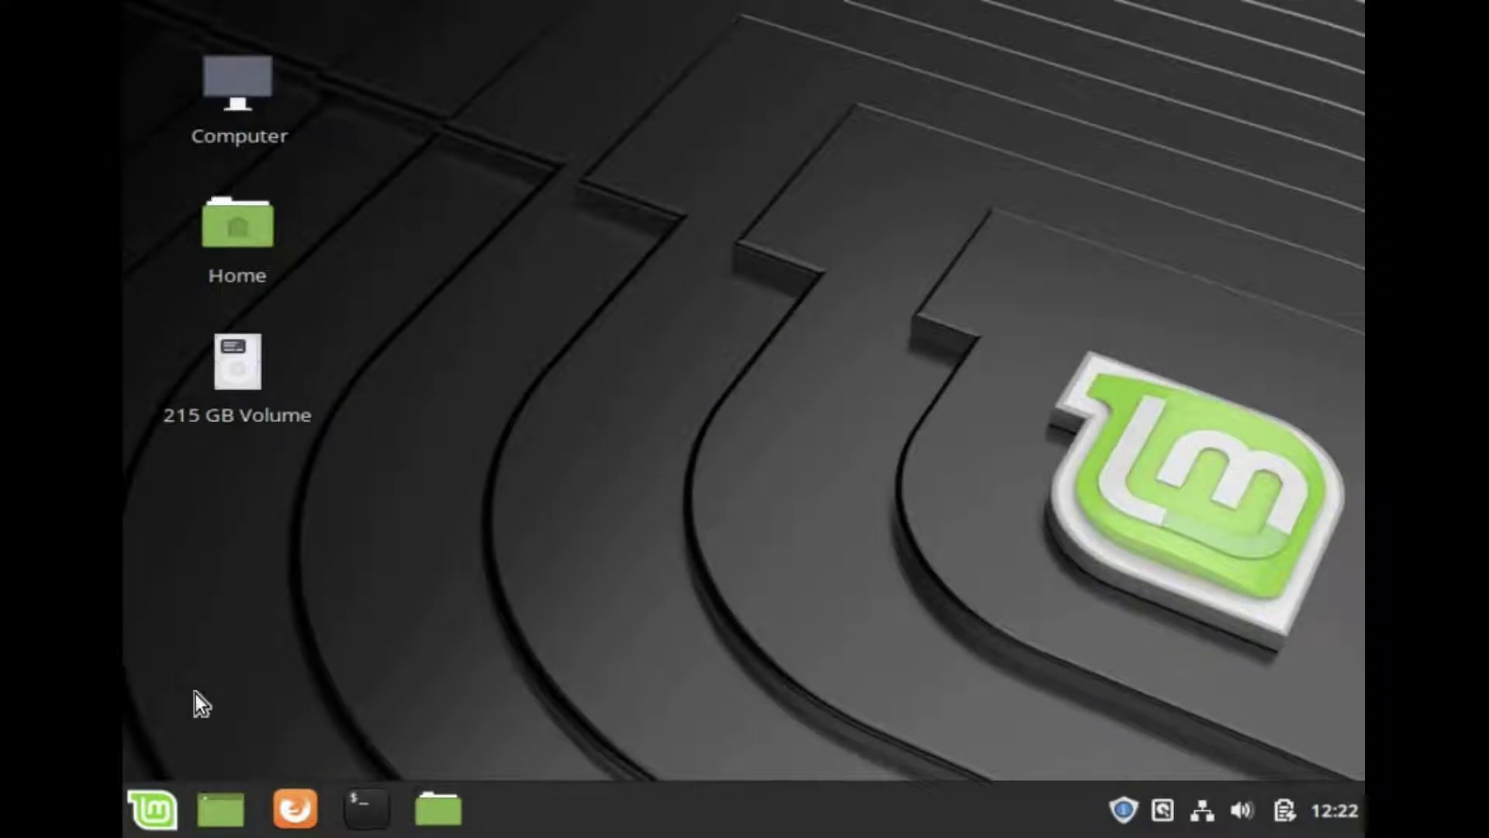
click(152, 808)
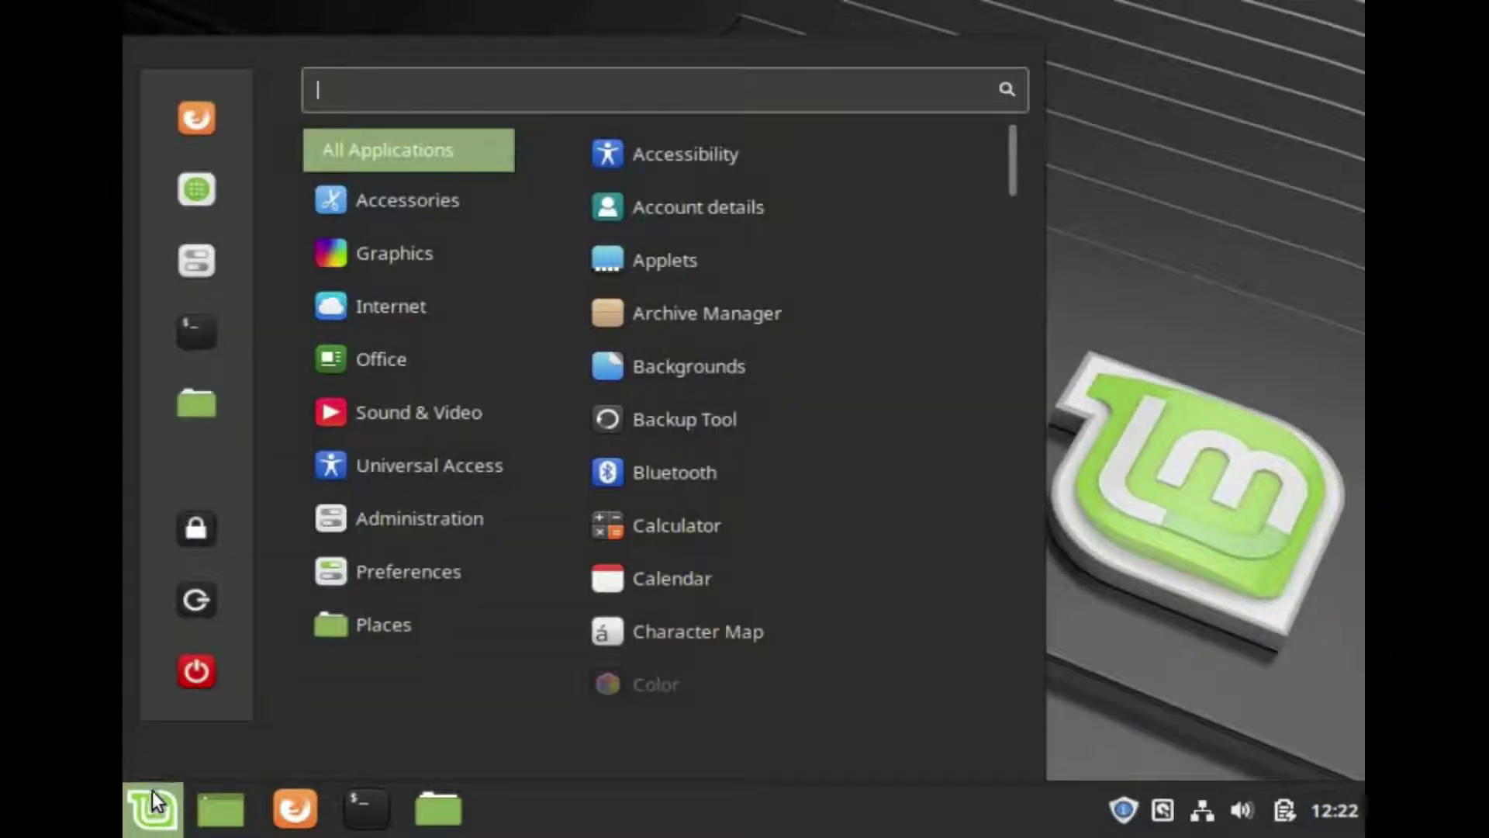
click(199, 681)
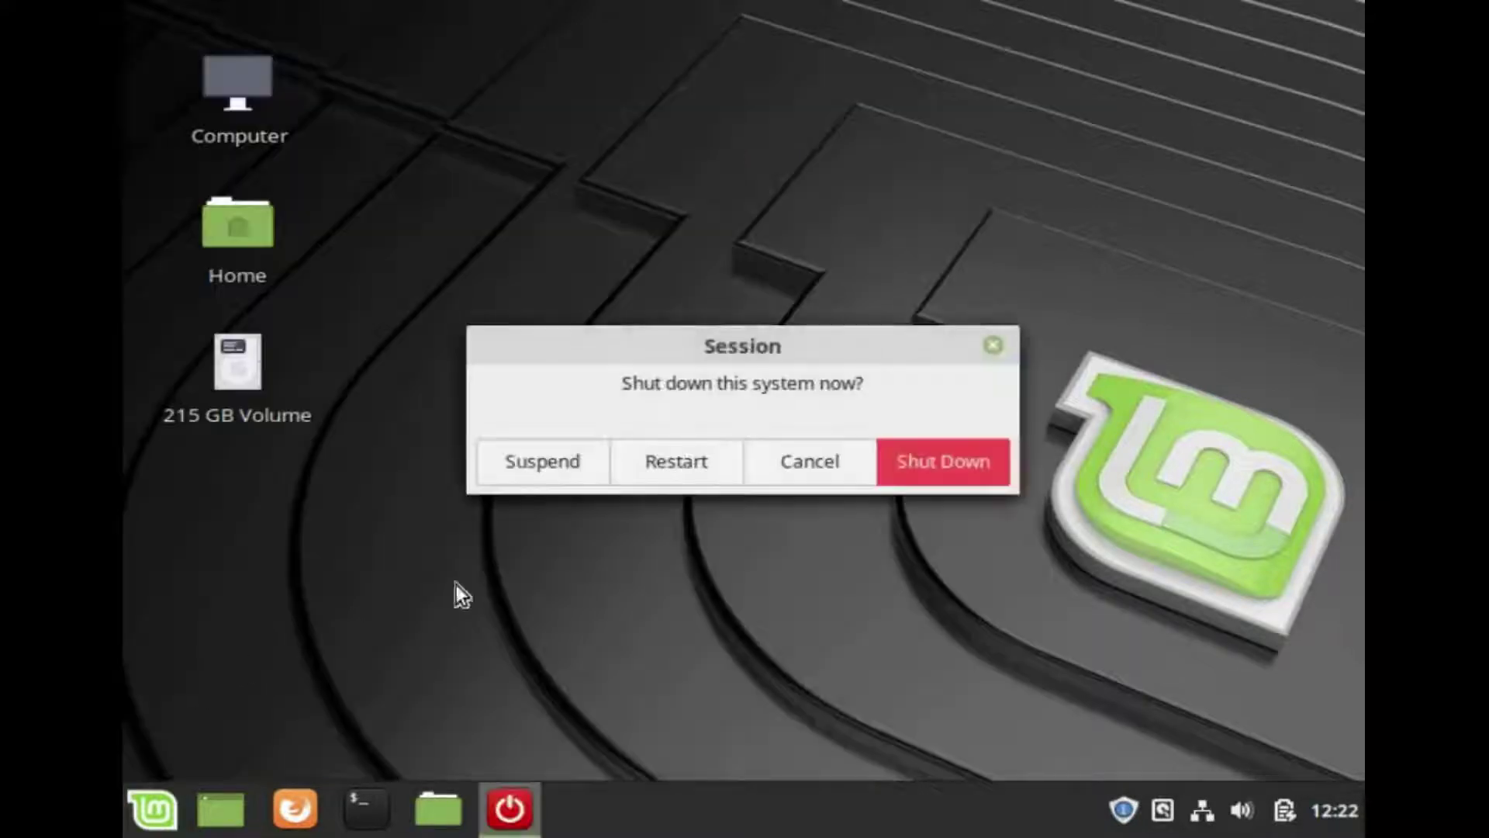
click(651, 465)
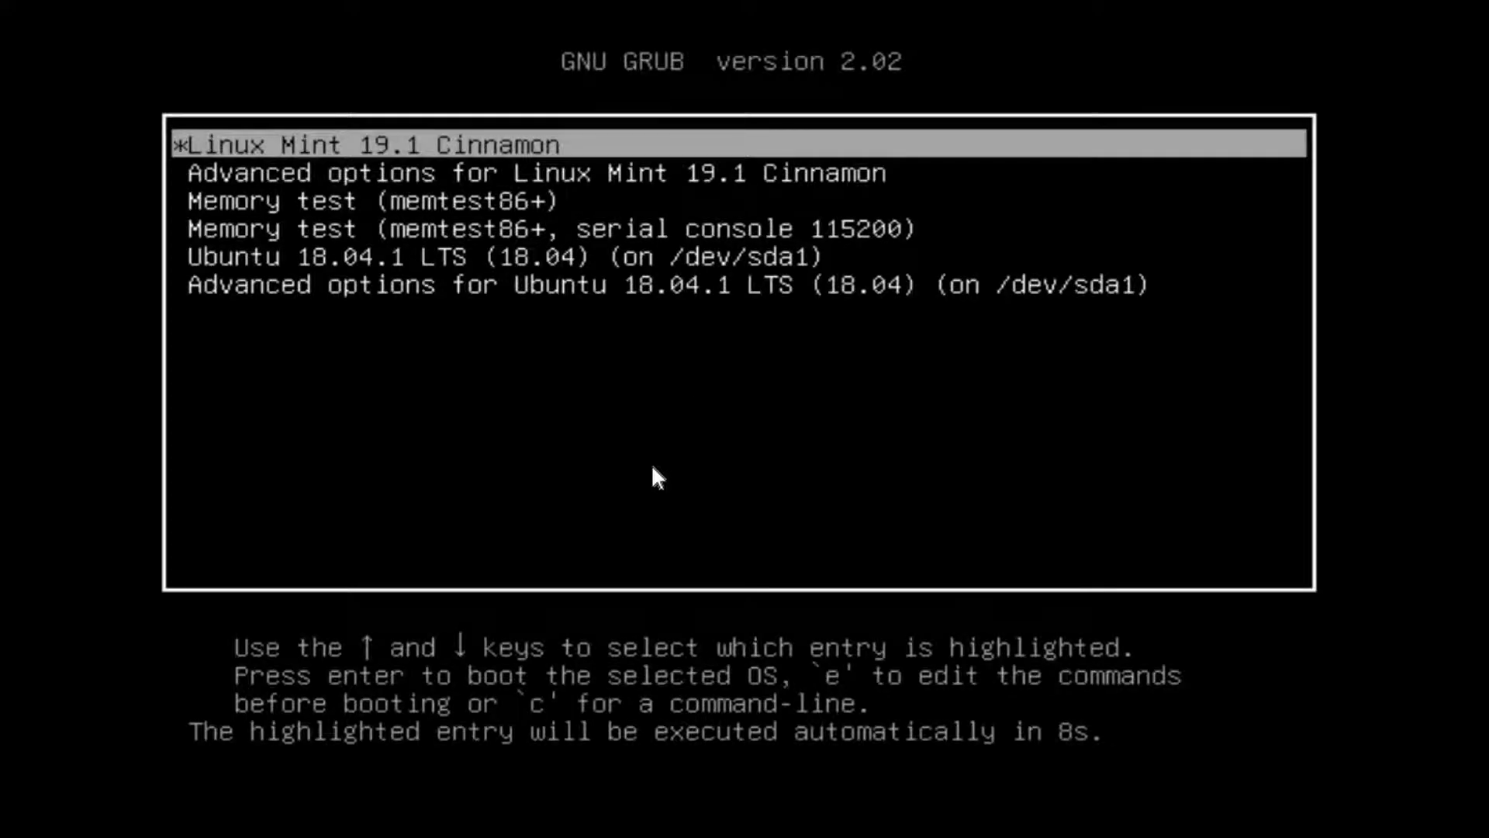
Select Ubuntu 18.04.1 LTS in the GRUB menu and boot it
key(Down)
key(Down)
key(Down)
key(Down)
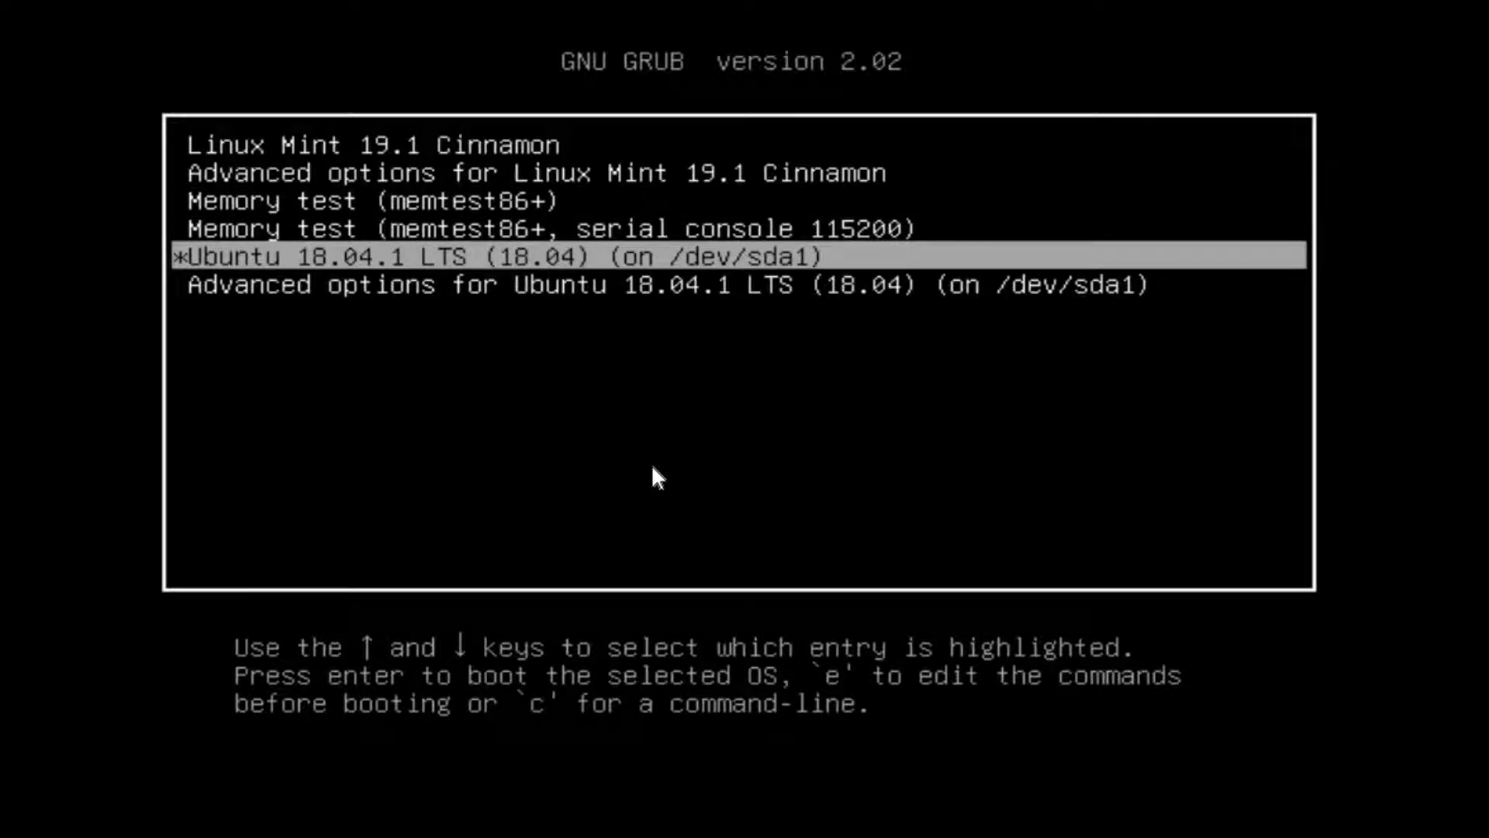
key(Return)
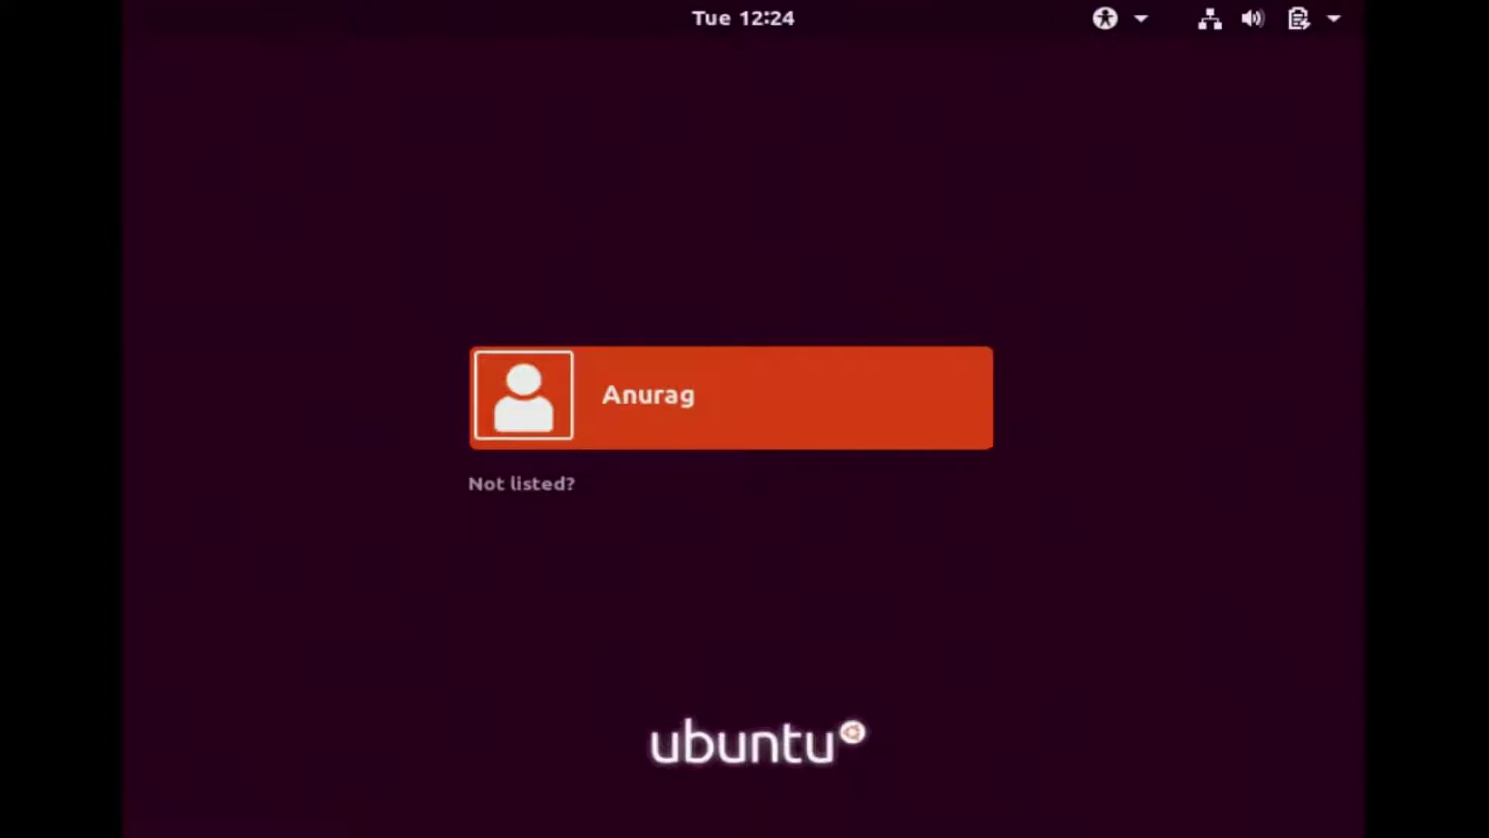
Sign in to Ubuntu with the user account's password
click(663, 387)
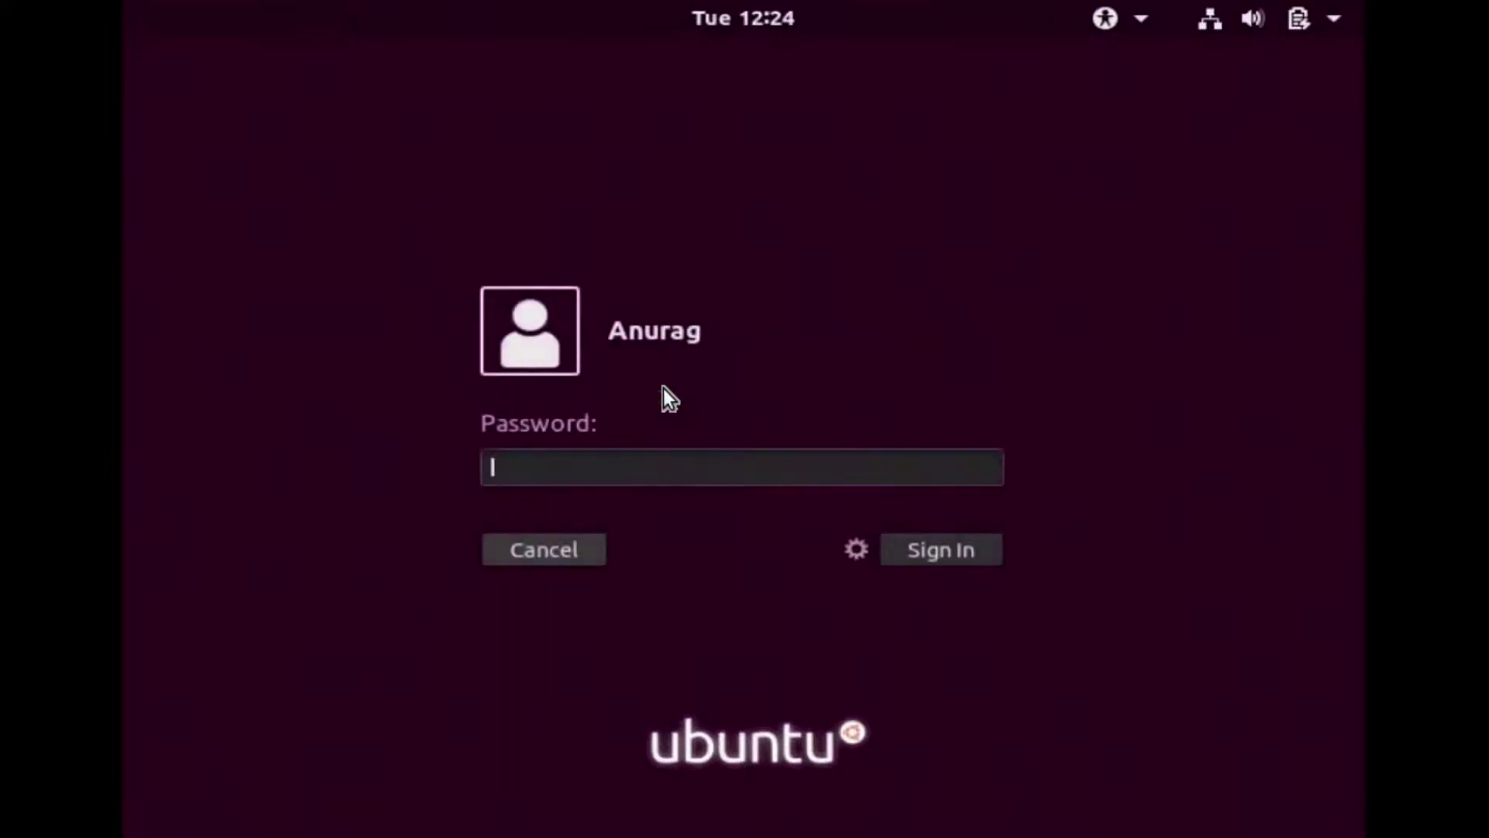
text(•••)
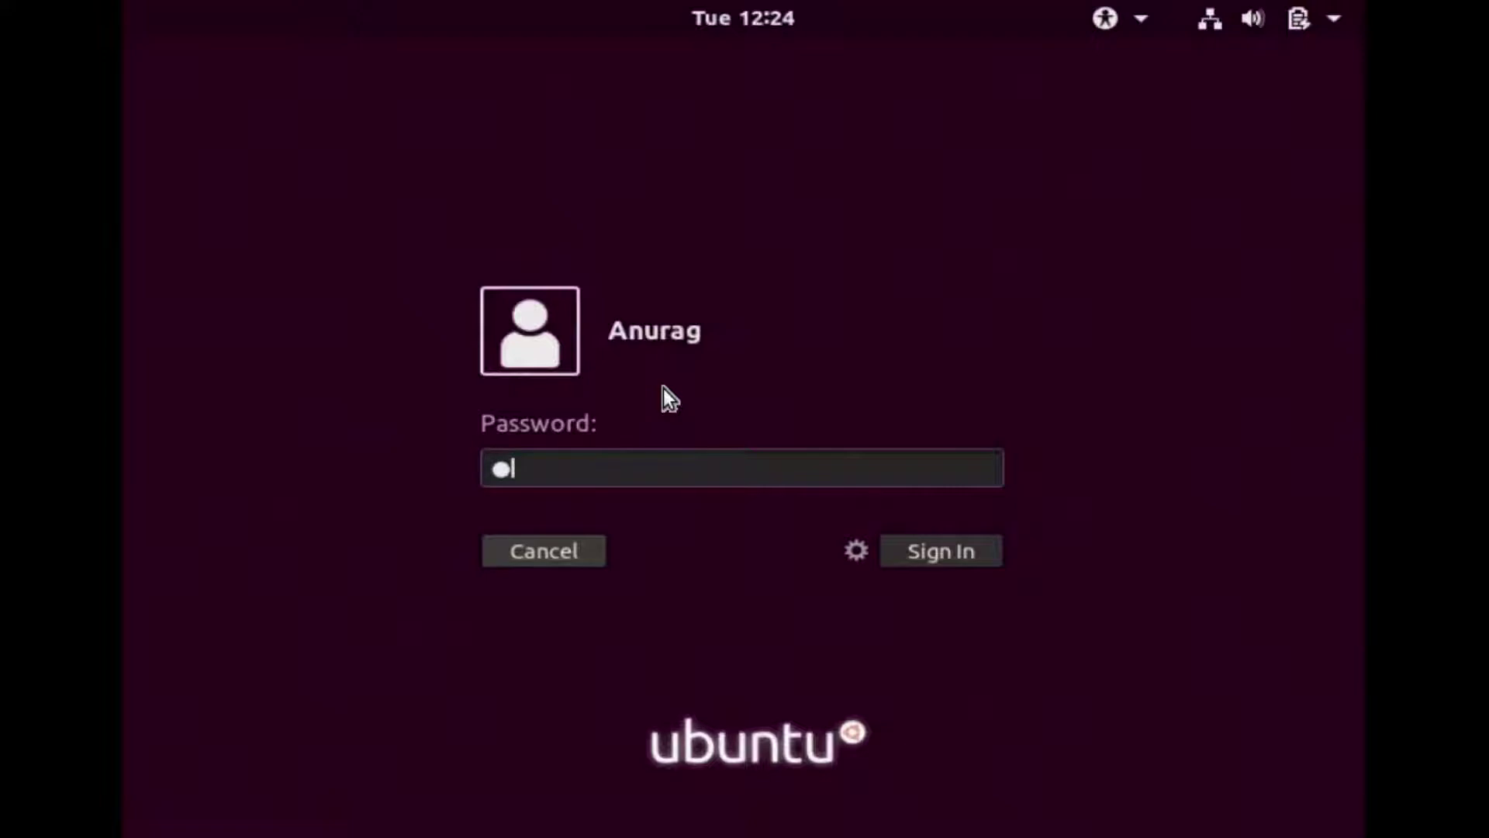
text(•)
key(Return)
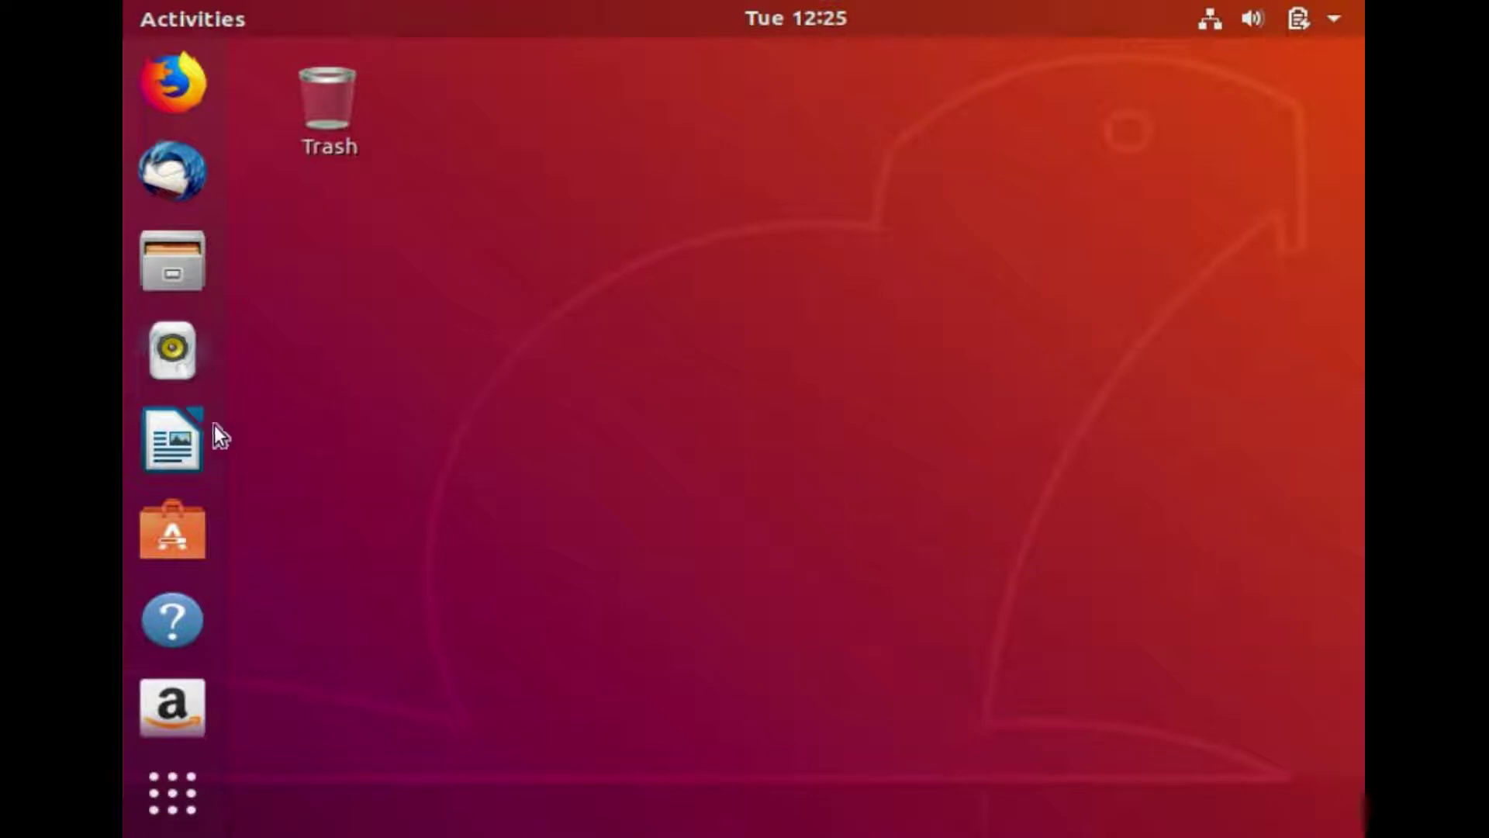
Check Home in Files for 'File Created in Linux Mint', close Files, and open the system status menu
click(190, 278)
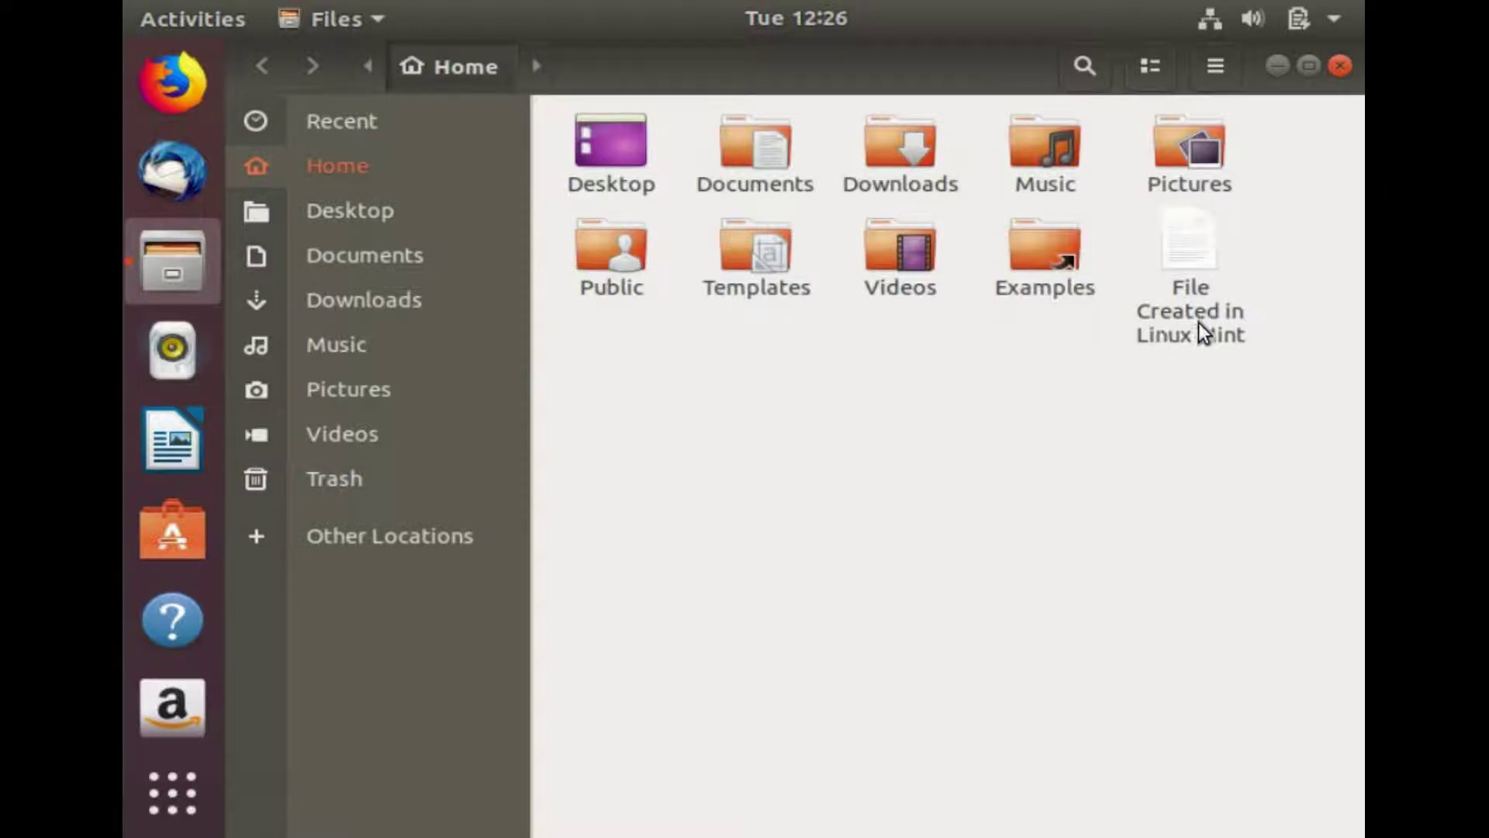
click(1342, 66)
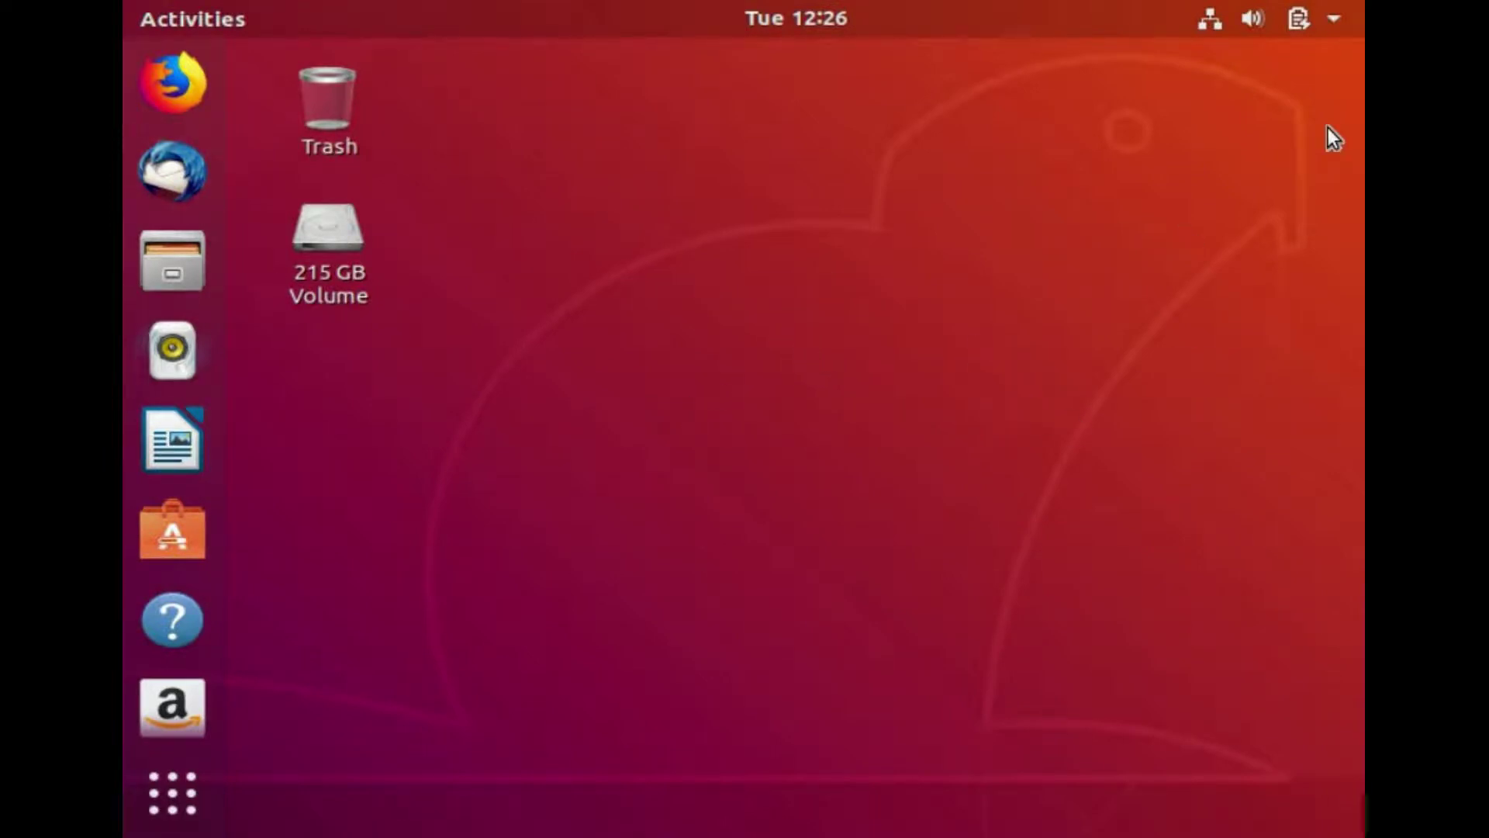
click(1334, 16)
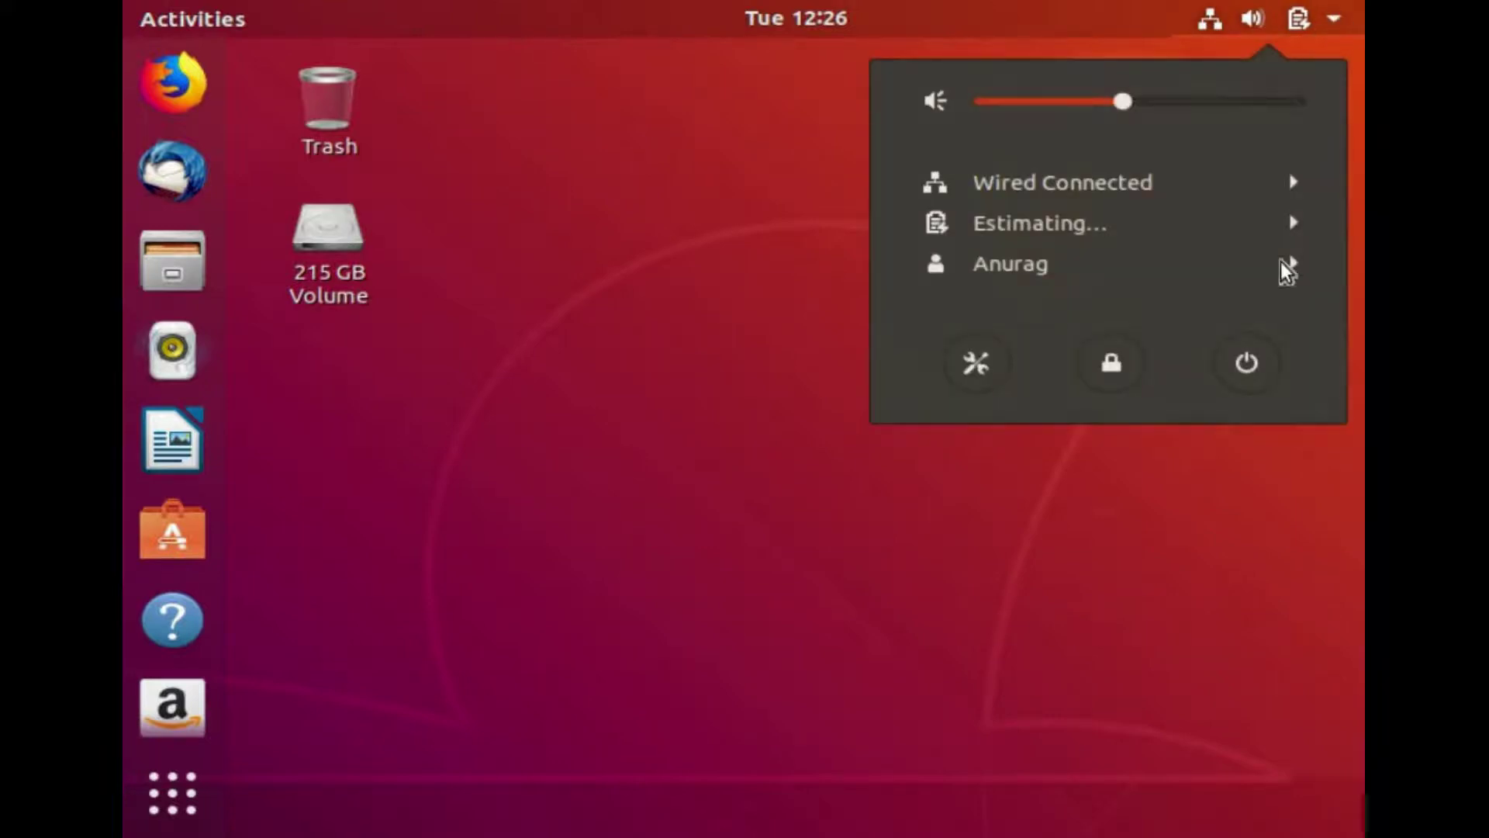